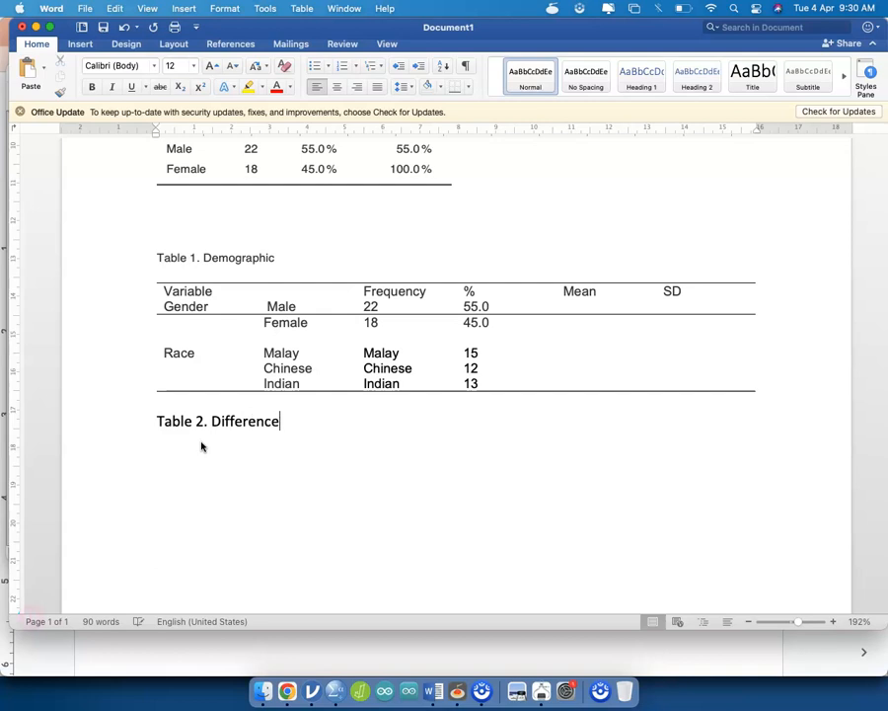
Step: Complete the caption as "Table 2. Differences between demographic factors", correcting the misspelled word to "demographic"
{"action": "type", "text": "de"}
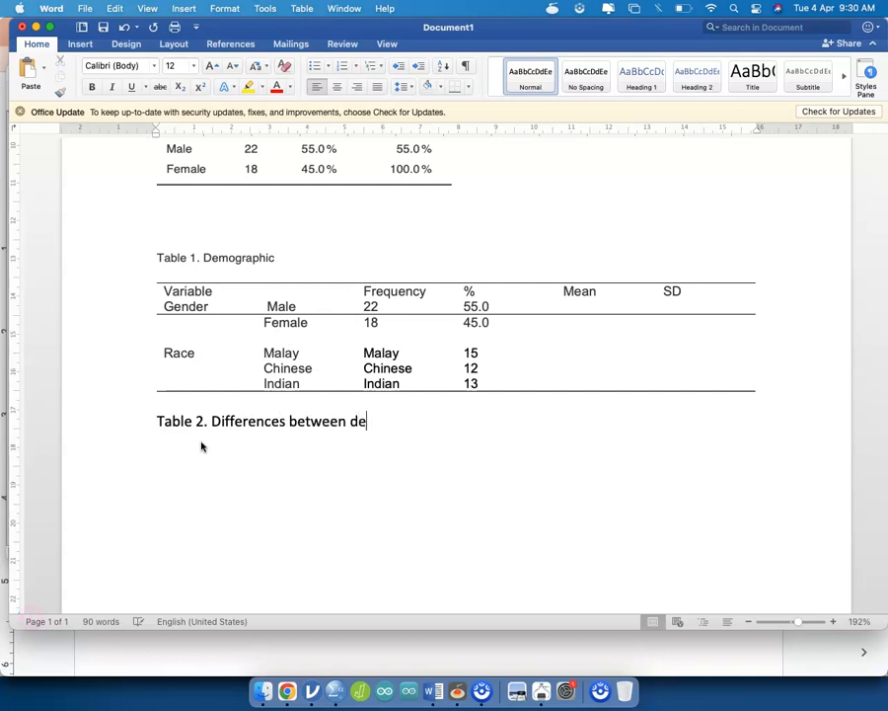
{"action": "type", "text": "mogprahic factors"}
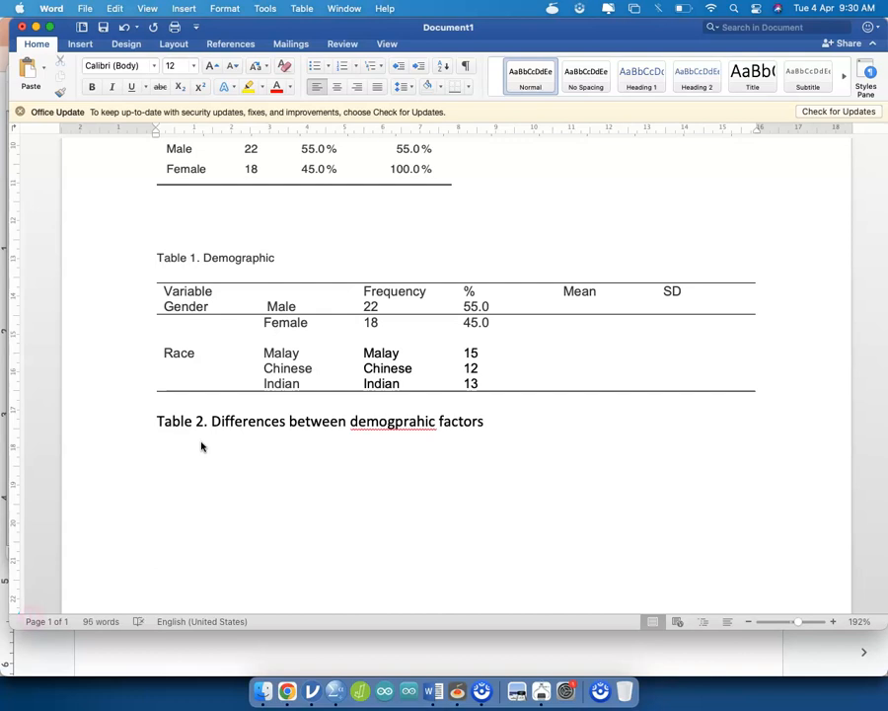
{"action": "right_click", "coordinate": [389, 426]}
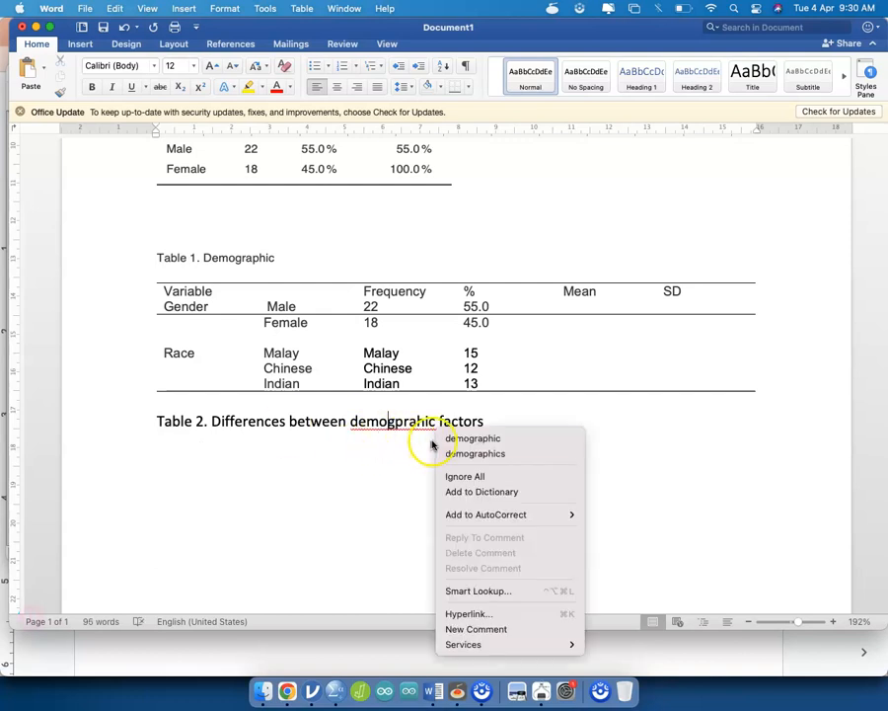
{"action": "left_click", "coordinate": [435, 439]}
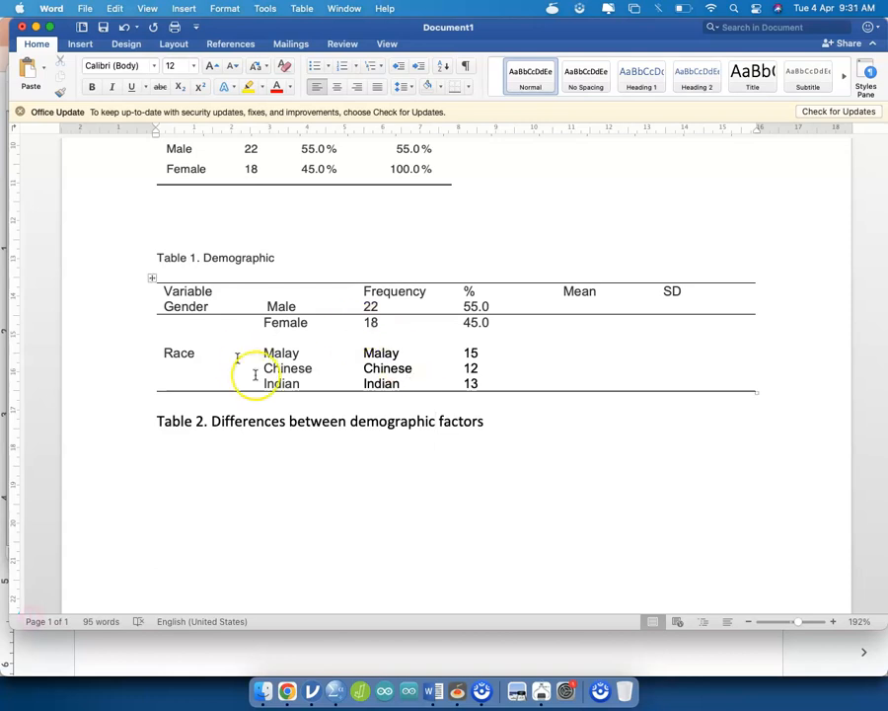
Step: Insert a table with eight columns and five rows below the Table 2 caption
{"action": "left_click", "coordinate": [301, 451]}
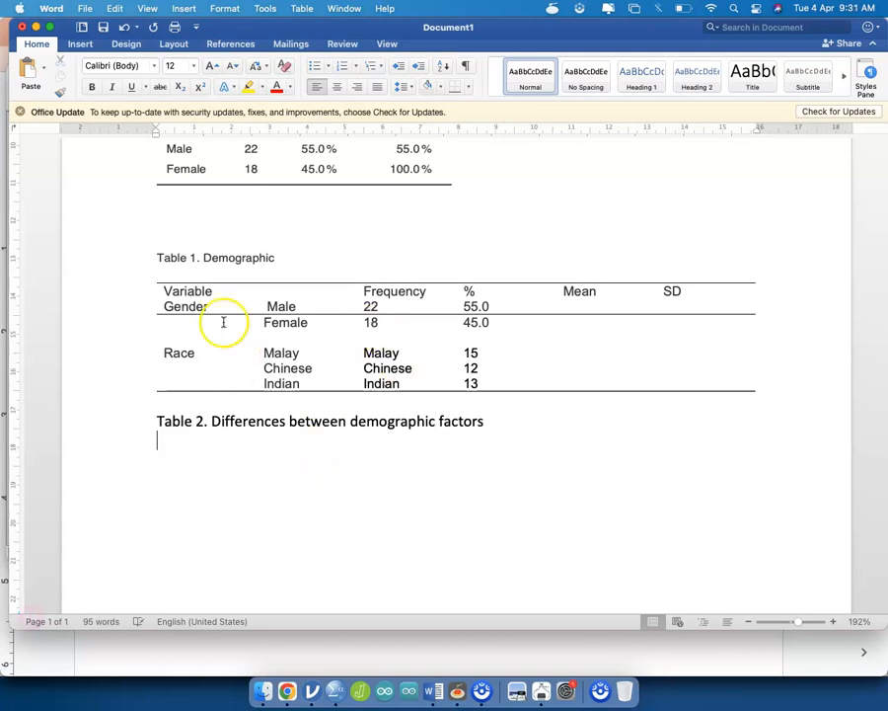
{"action": "left_click", "coordinate": [80, 44]}
{"action": "left_click", "coordinate": [107, 69]}
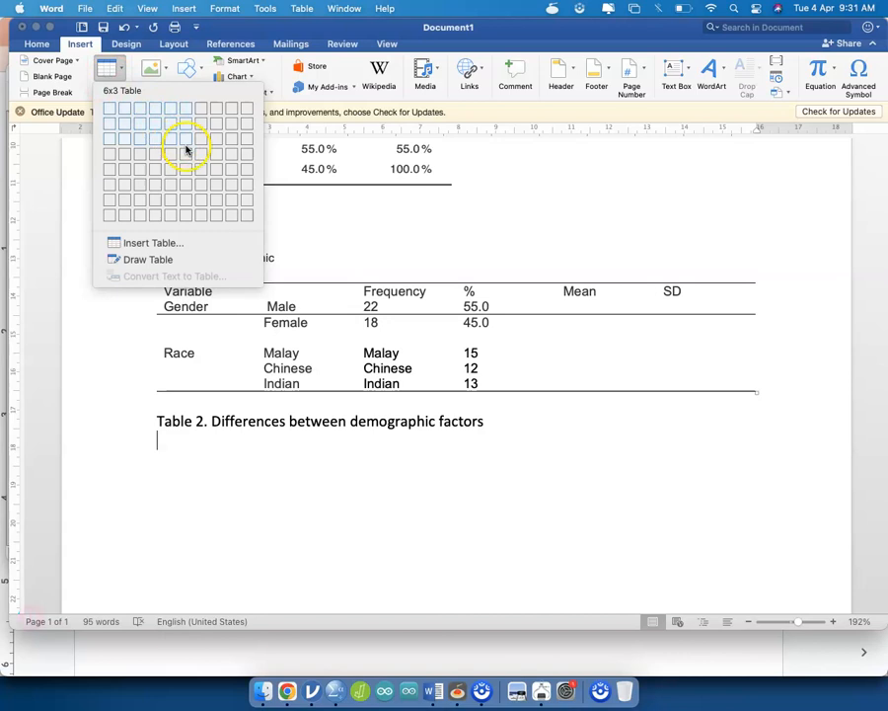
{"action": "left_click", "coordinate": [219, 168]}
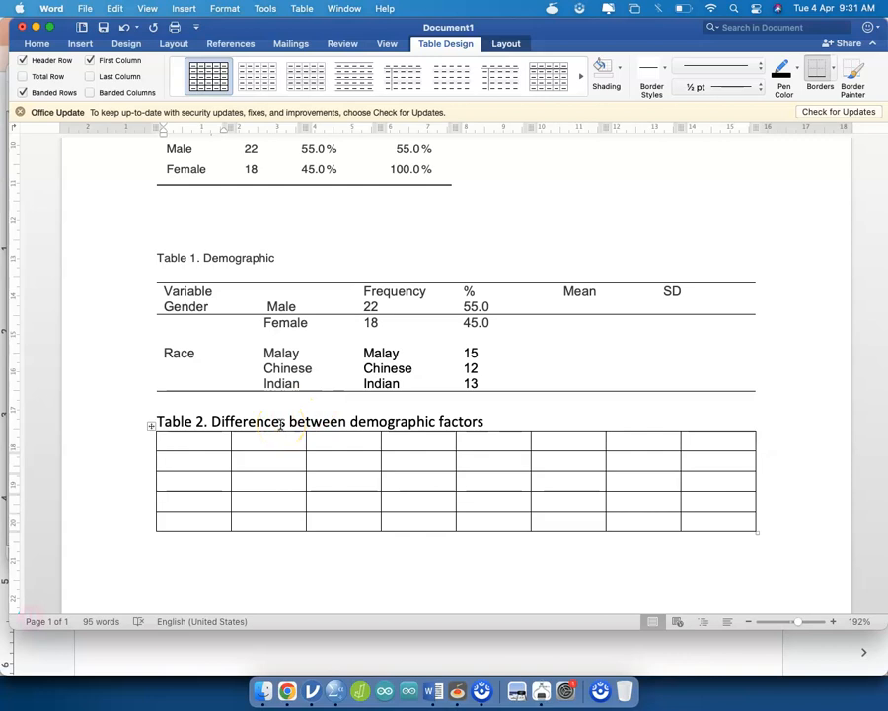
Step: Fill the new table's header row with Variable, a blank cell, Mean, SD, Statistics and p-value
{"action": "type", "text": "Variable"}
{"action": "key", "text": "Tab"}
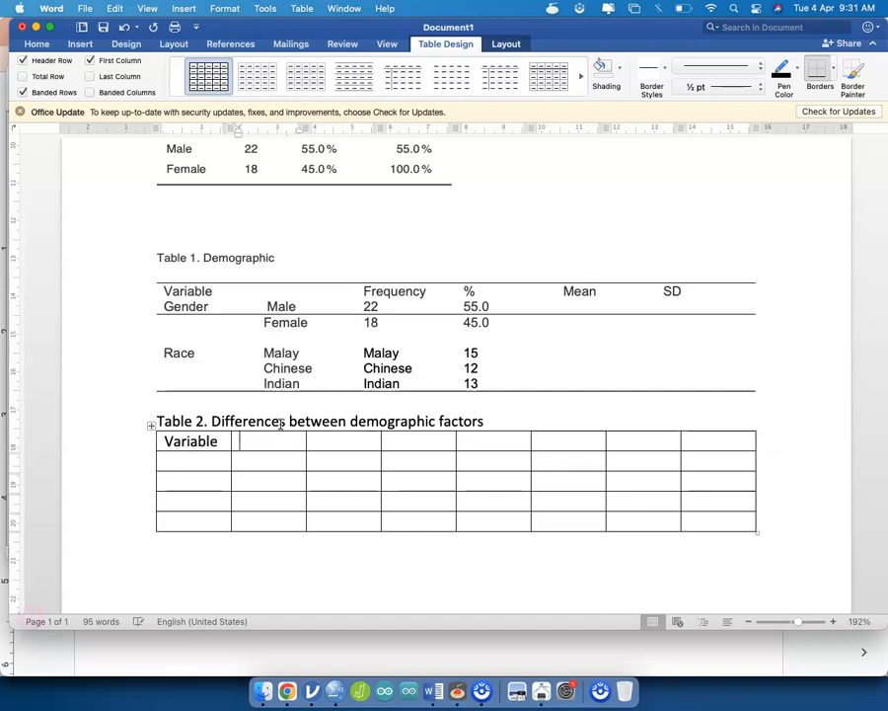
{"action": "key", "text": "Tab"}
{"action": "type", "text": "Mean"}
{"action": "key", "text": "Tab"}
{"action": "type", "text": "SD"}
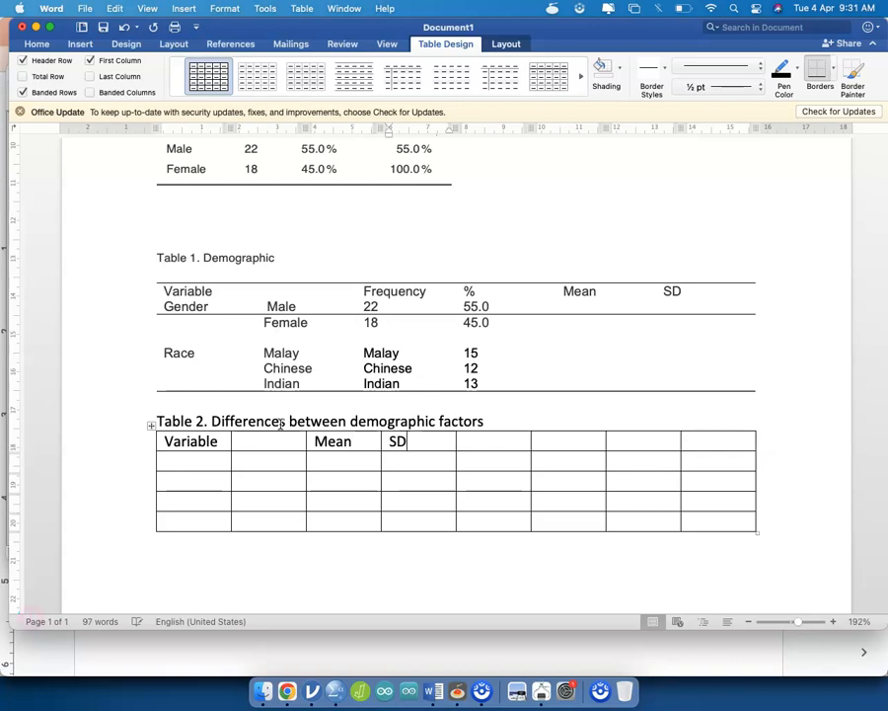
{"action": "key", "text": "Tab"}
{"action": "type", "text": "Statis"}
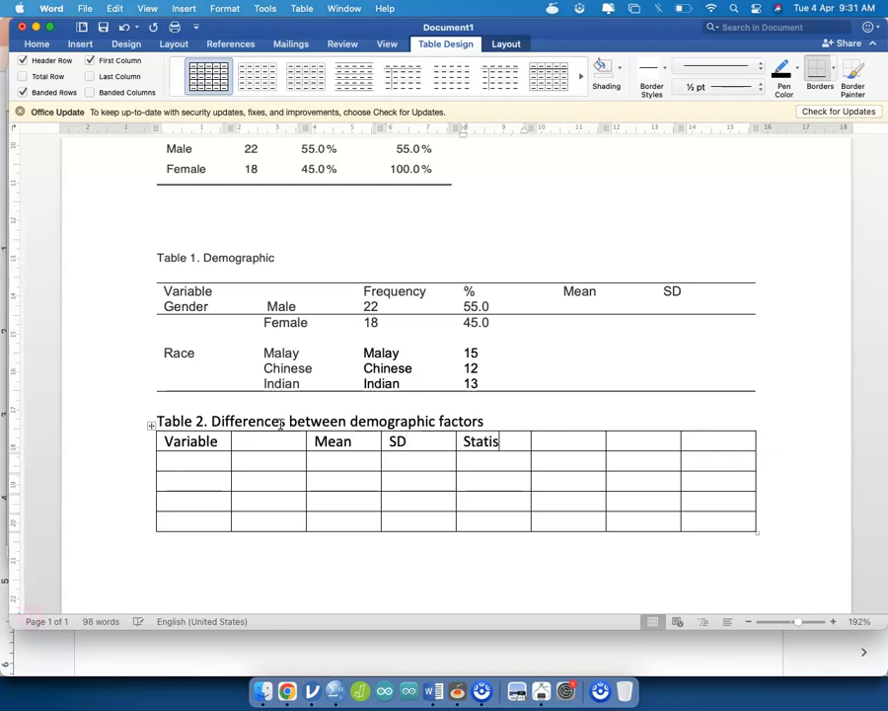
{"action": "type", "text": "tics p-value"}
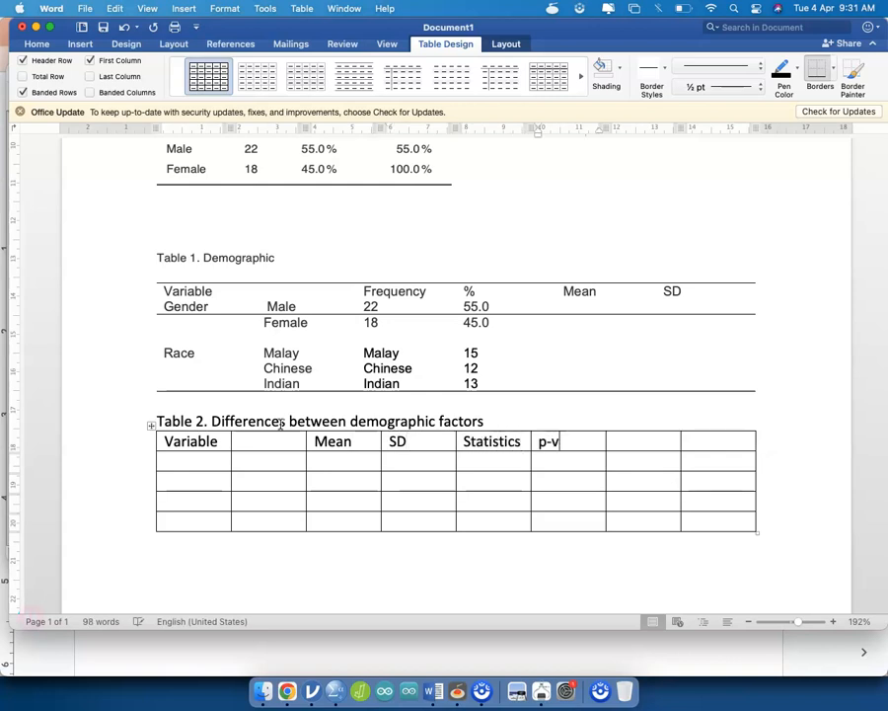
Step: Delete the two empty columns after the p-value column
{"action": "left_click", "coordinate": [394, 467]}
{"action": "left_click_drag", "start_coordinate": [645, 440], "coordinate": [714, 514]}
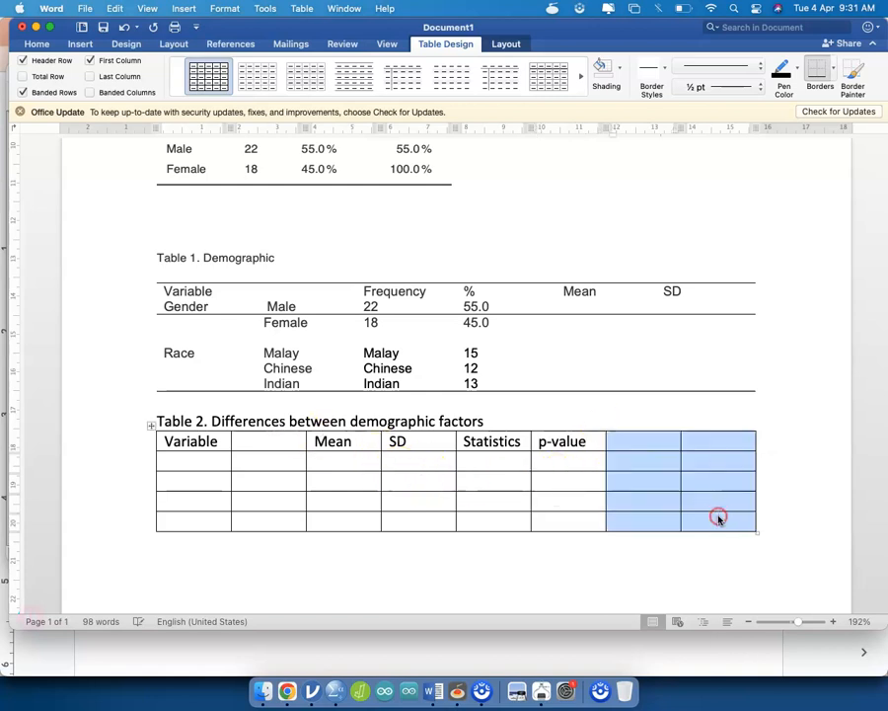
{"action": "right_click", "coordinate": [715, 513]}
{"action": "left_click", "coordinate": [746, 476]}
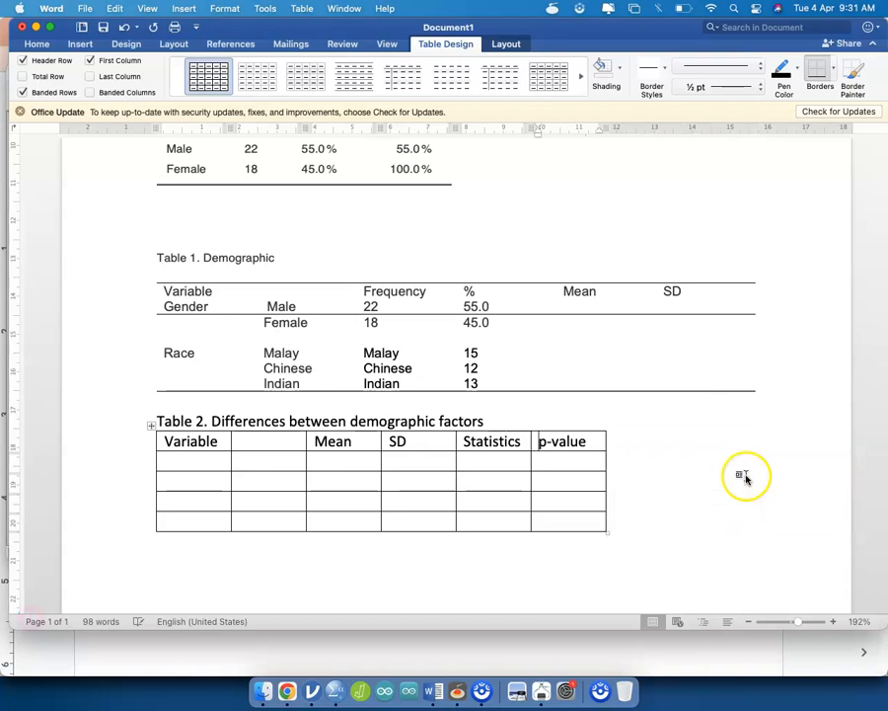
{"action": "left_click", "coordinate": [569, 444]}
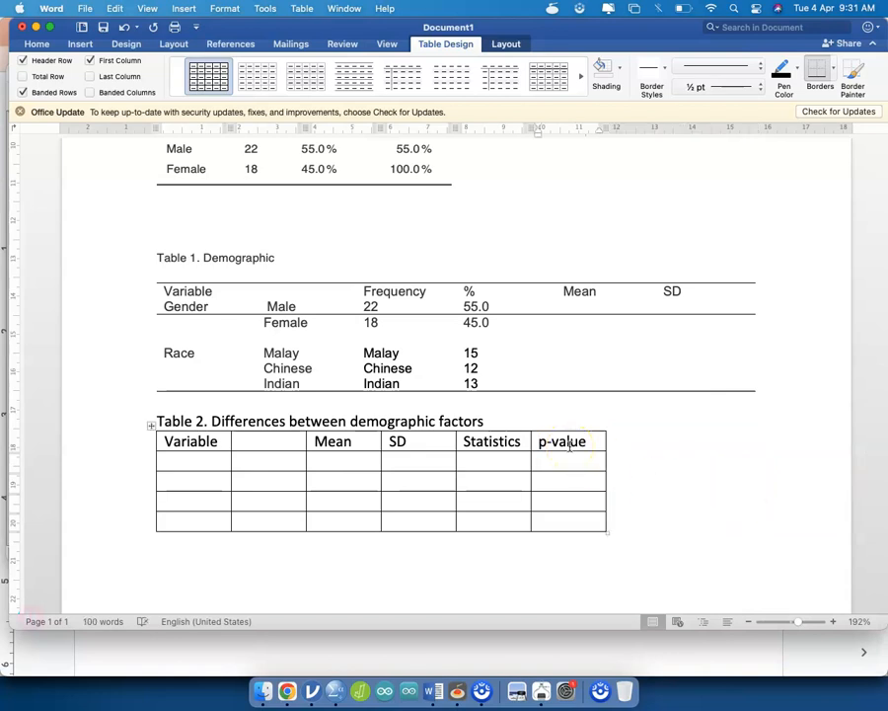
Step: Enter Gender under Variable, with Male and Female on consecutive rows in the second column
{"action": "left_click", "coordinate": [195, 459]}
{"action": "type", "text": "Gender"}
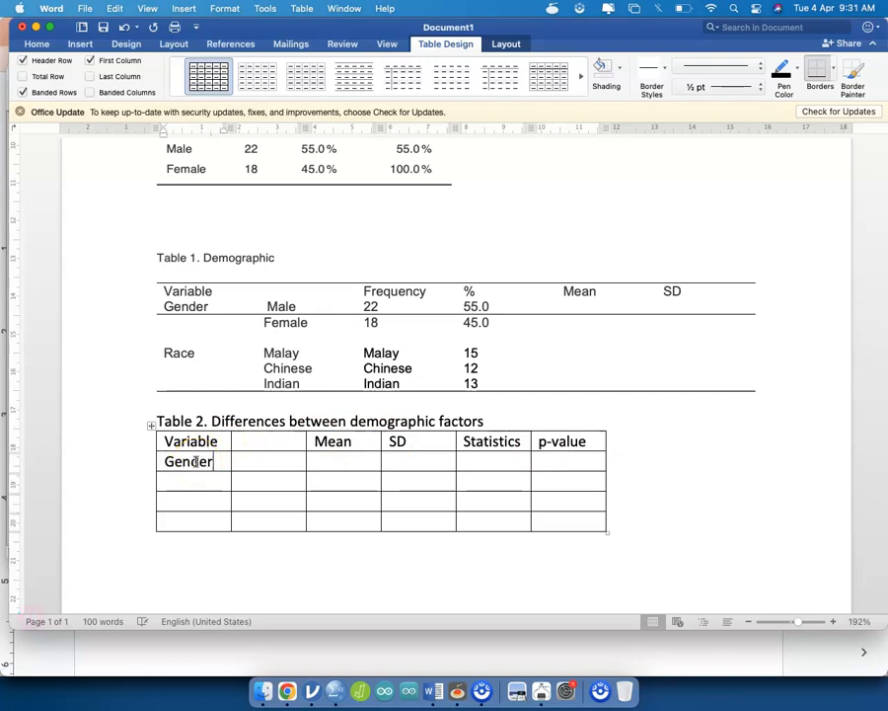
{"action": "key", "text": "Tab"}
{"action": "type", "text": "Male"}
{"action": "key", "text": "Down"}
{"action": "type", "text": "Female"}
{"action": "left_click", "coordinate": [264, 459]}
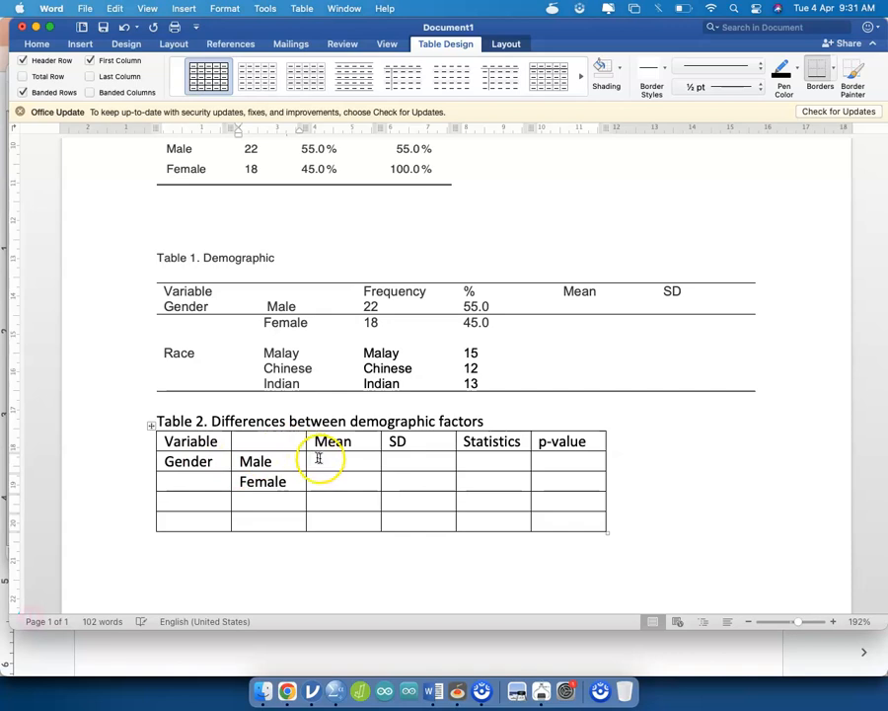
{"action": "left_click_drag", "start_coordinate": [327, 455], "coordinate": [556, 489]}
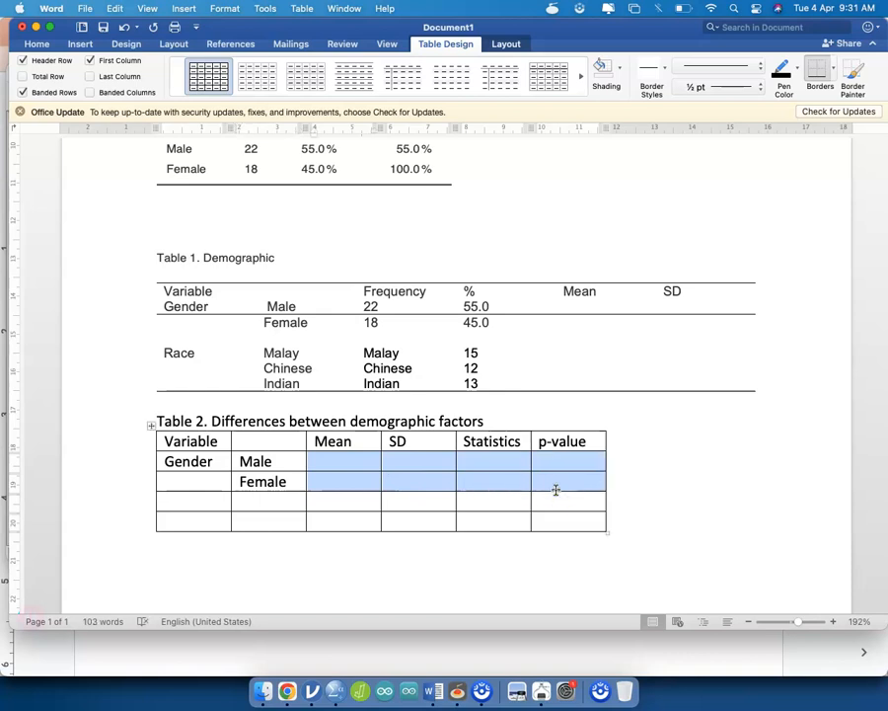
{"action": "triple_click", "coordinate": [558, 439]}
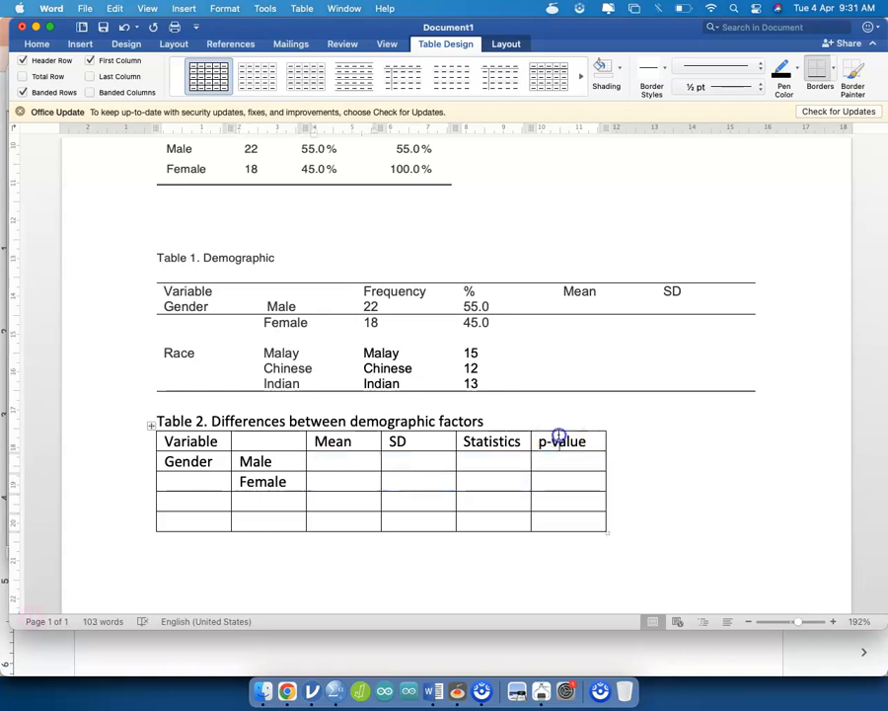
{"action": "right_click", "coordinate": [504, 434]}
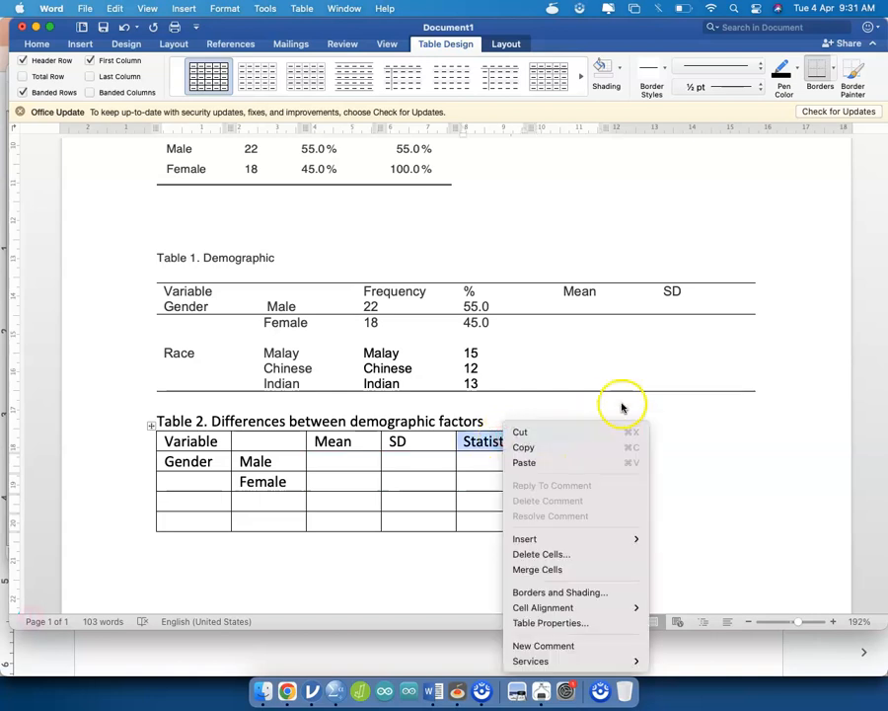
{"action": "left_click", "coordinate": [622, 407]}
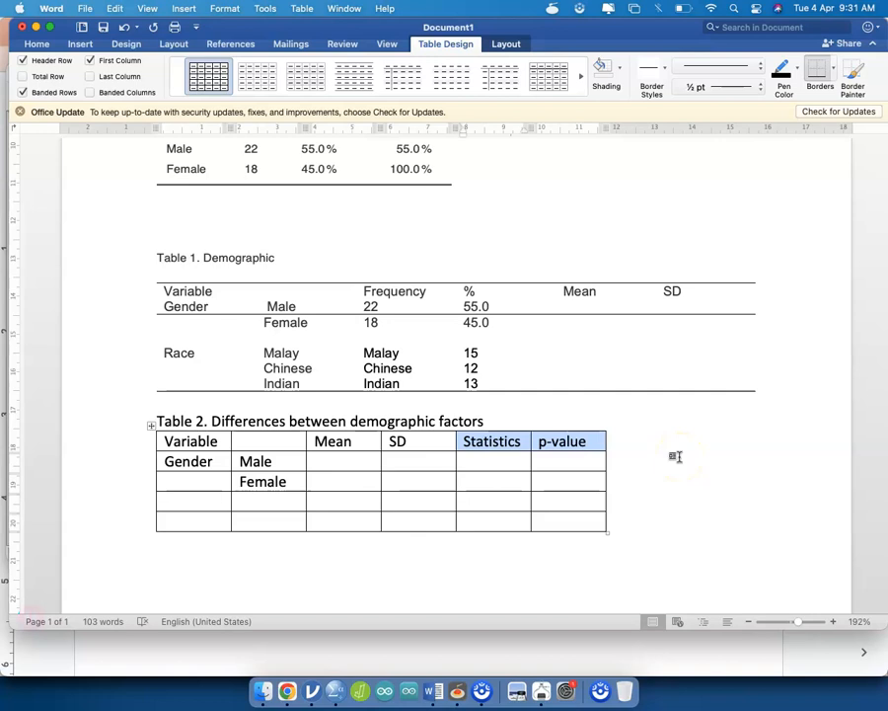
{"action": "left_click", "coordinate": [625, 455]}
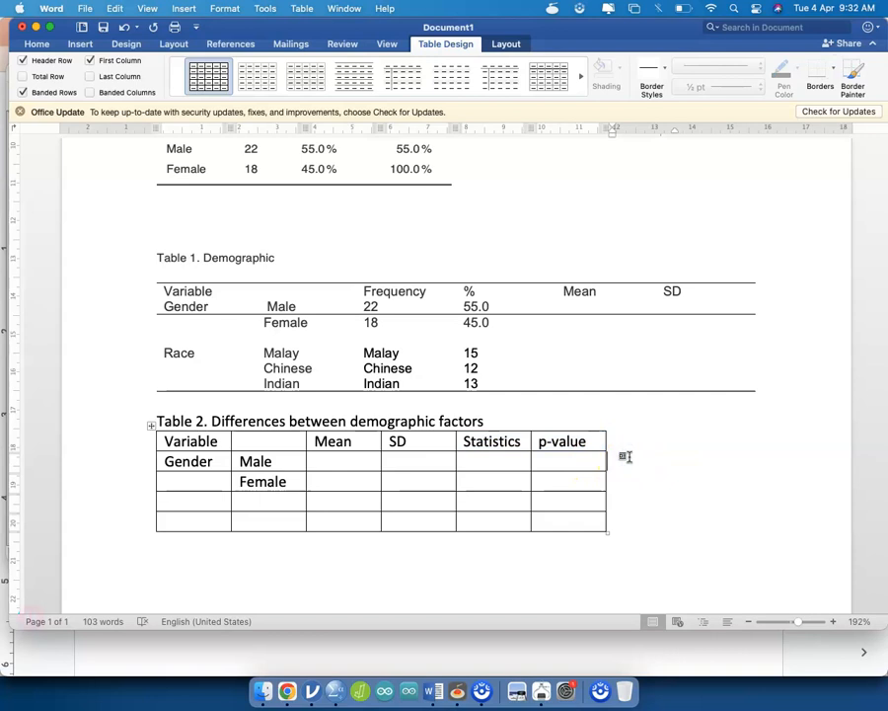
{"action": "left_click", "coordinate": [549, 544]}
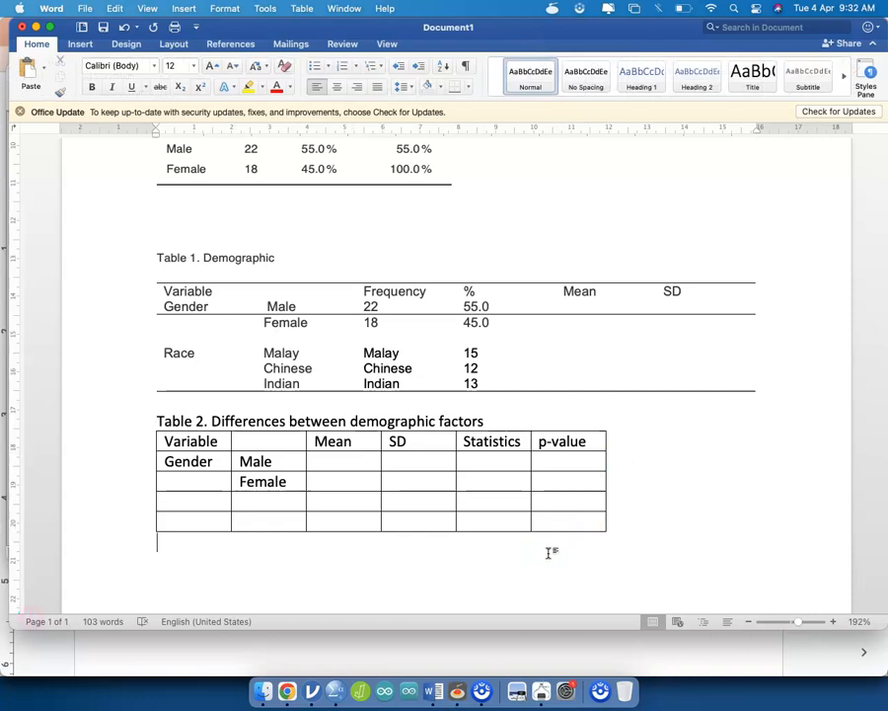
{"action": "key", "text": "Return"}
Step: Switch to the Nota Statistik document in Google Docs and add "Done" below "Table 1. Demographic"
{"action": "key", "text": "ctrl+Up"}
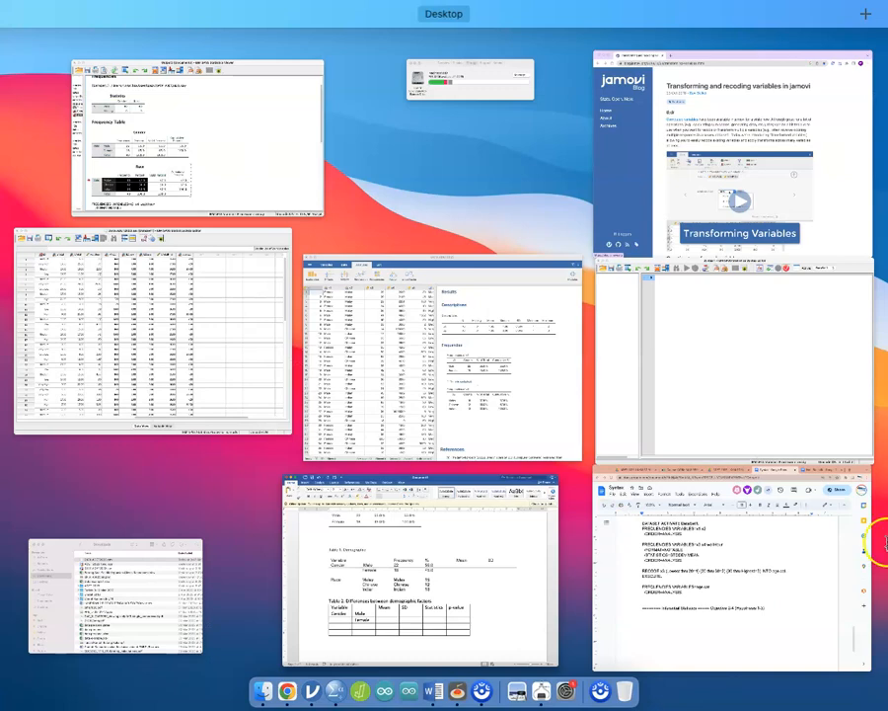
{"action": "left_click", "coordinate": [739, 503]}
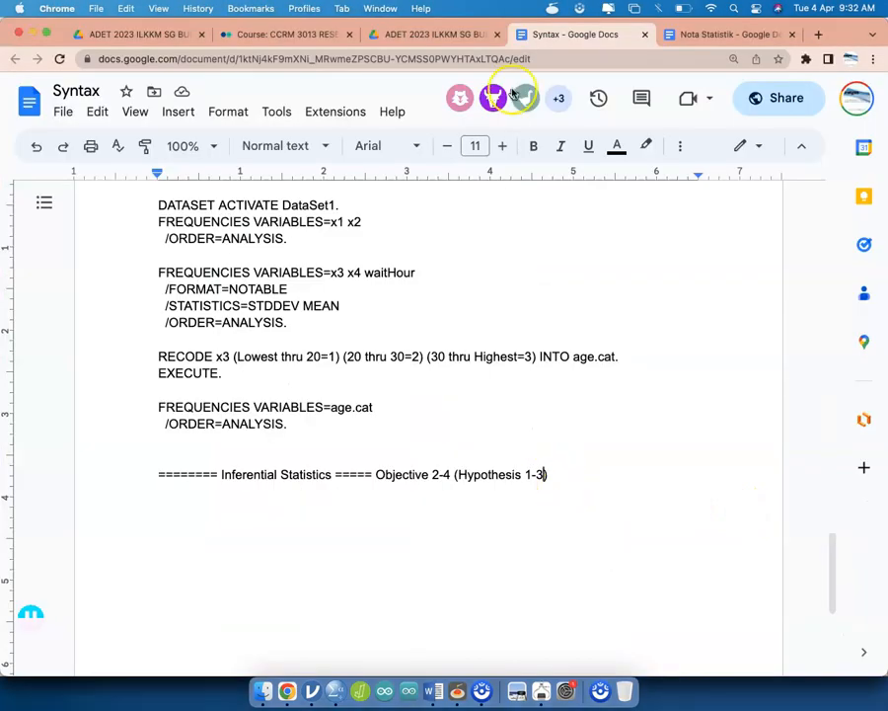
{"action": "left_click", "coordinate": [693, 37]}
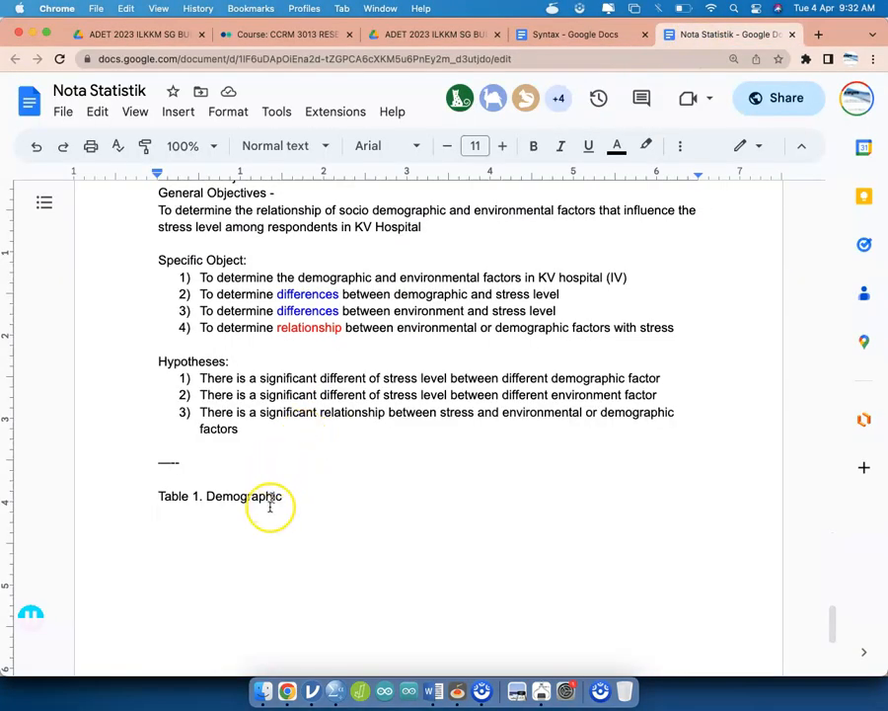
{"action": "key", "text": "Return"}
{"action": "type", "text": "Done"}
{"action": "key", "text": "Return"}
{"action": "key", "text": "Return"}
Step: Add the heading line "Table 2. Objective 2/ hypothesis 1: Differences" below "Done"
{"action": "type", "text": "T"}
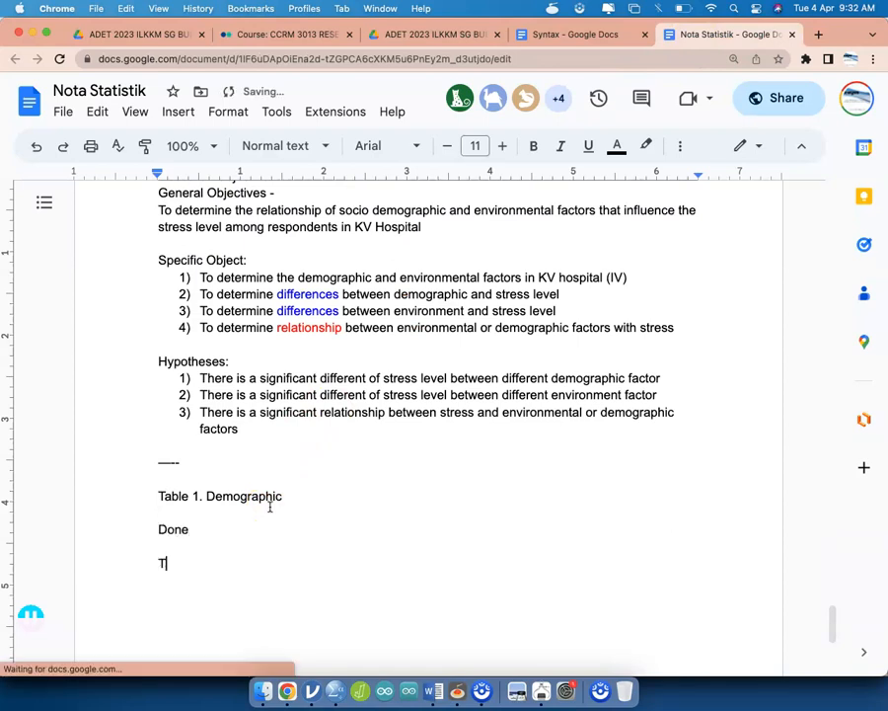
{"action": "type", "text": "able 2. Objective 2/ hypothesis 1"}
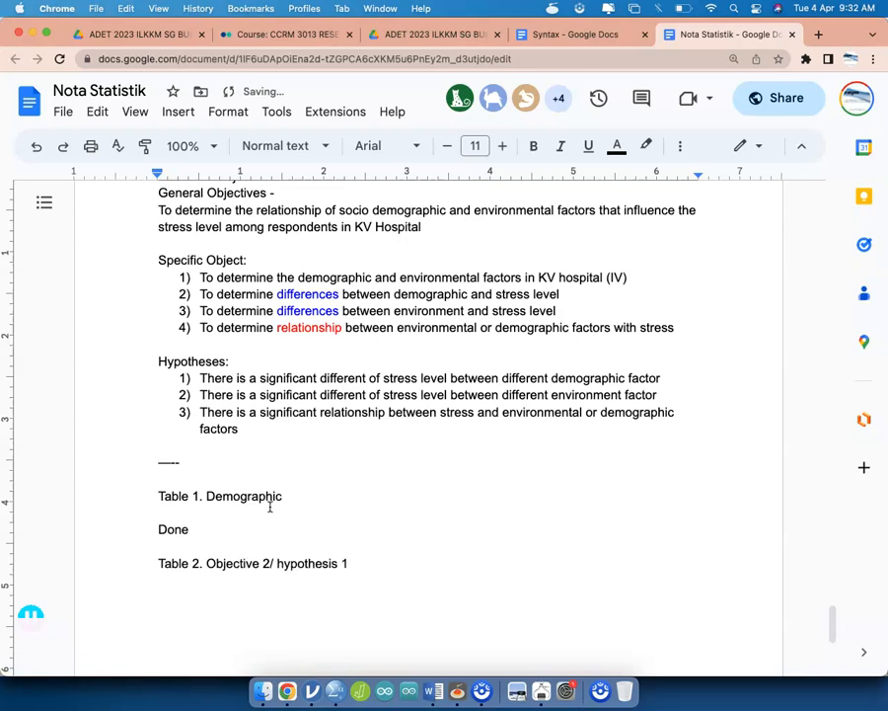
{"action": "type", "text": ": Differences"}
{"action": "key", "text": "Return"}
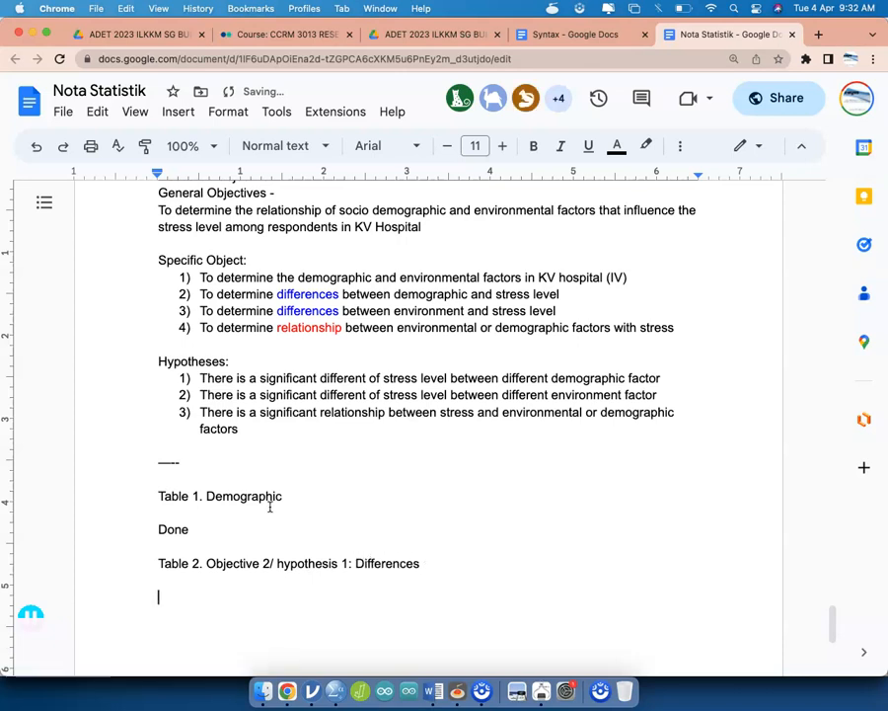
Step: Write the line "Stress between male and female (demo):" under the Table 2 heading
{"action": "type", "text": "Stress between male and female:"}
{"action": "key", "text": "Return"}
{"action": "key", "text": "BackSpace"}
{"action": "key", "text": "BackSpace"}
{"action": "type", "text": "()demo):"}
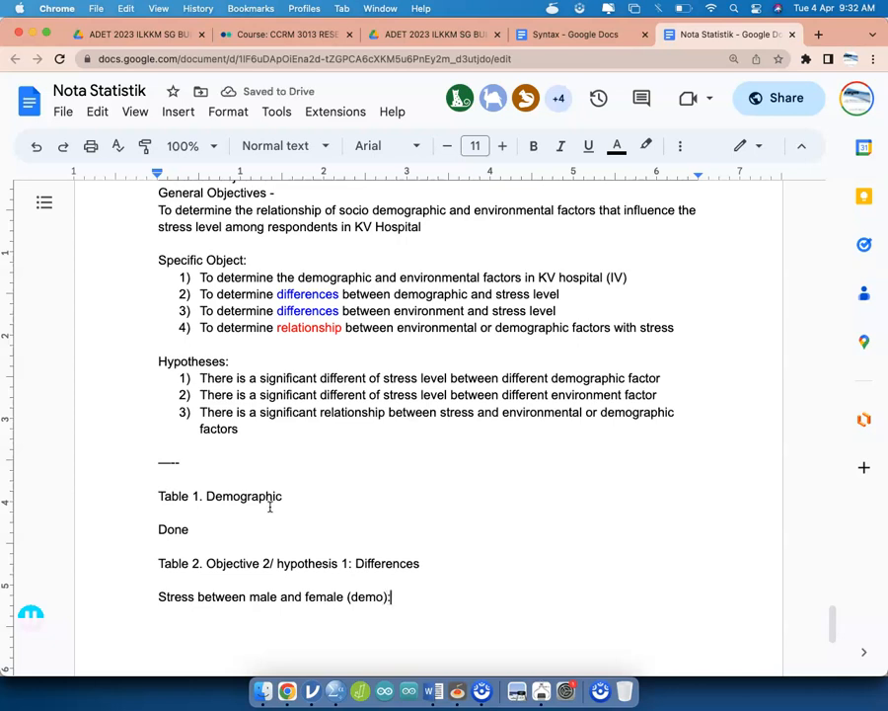
Step: Start a numbered list with item 1) "Null:" and an unnumbered "Alternative:" line beneath it
{"action": "key", "text": "Return"}
{"action": "key", "text": "Return"}
{"action": "type", "text": "1) "}
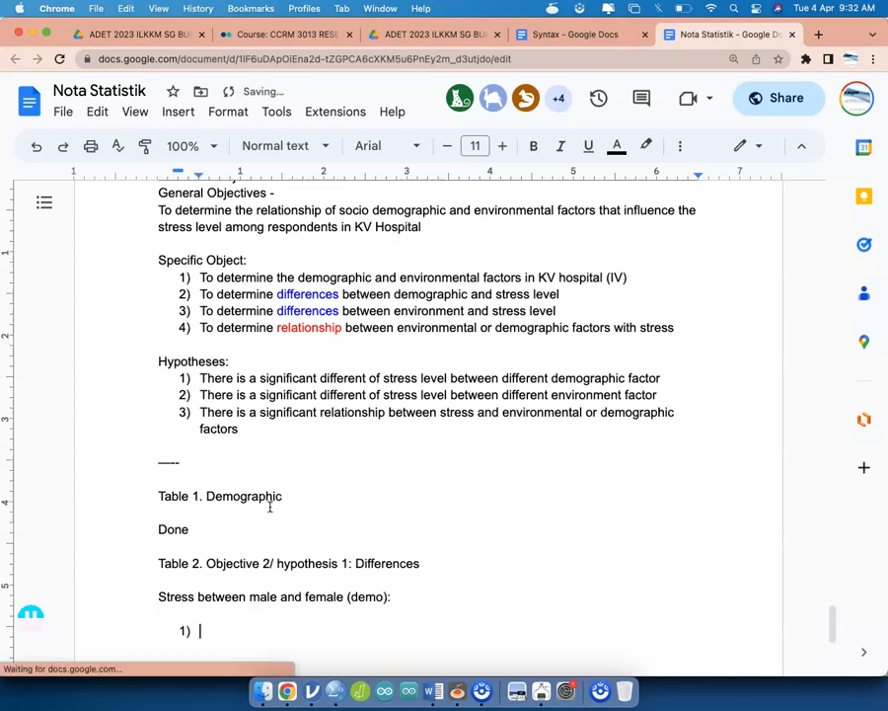
{"action": "type", "text": "Nu"}
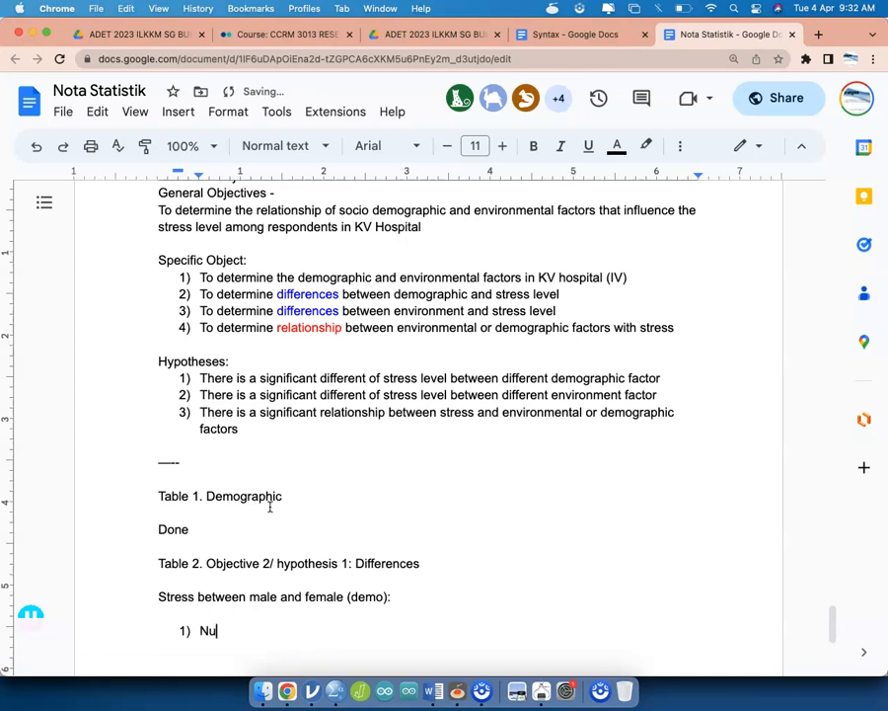
{"action": "type", "text": "ll:"}
{"action": "key", "text": "Return"}
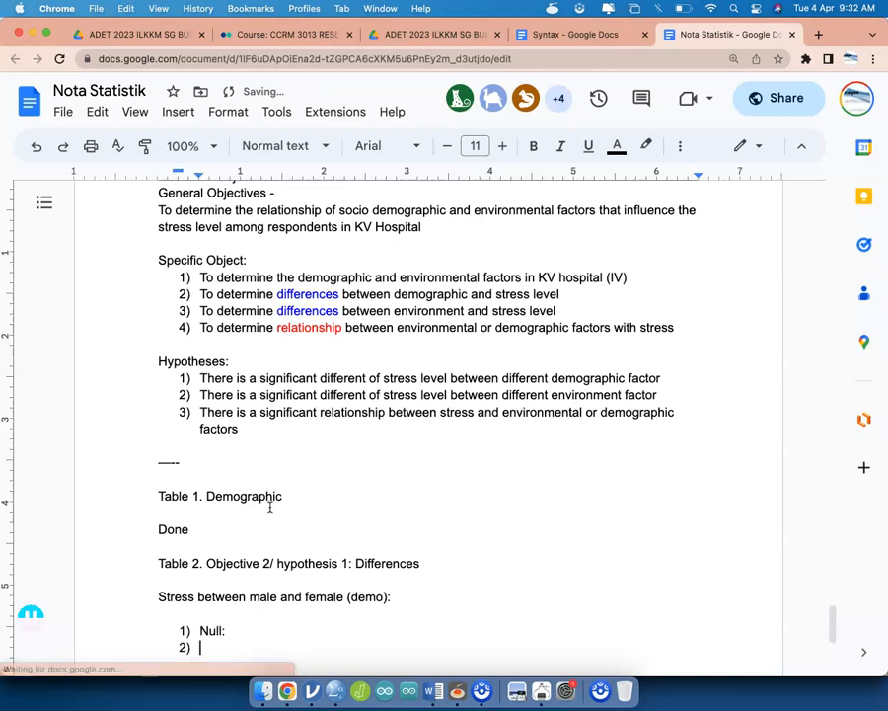
{"action": "key", "text": "BackSpace"}
{"action": "type", "text": "Alternative"}
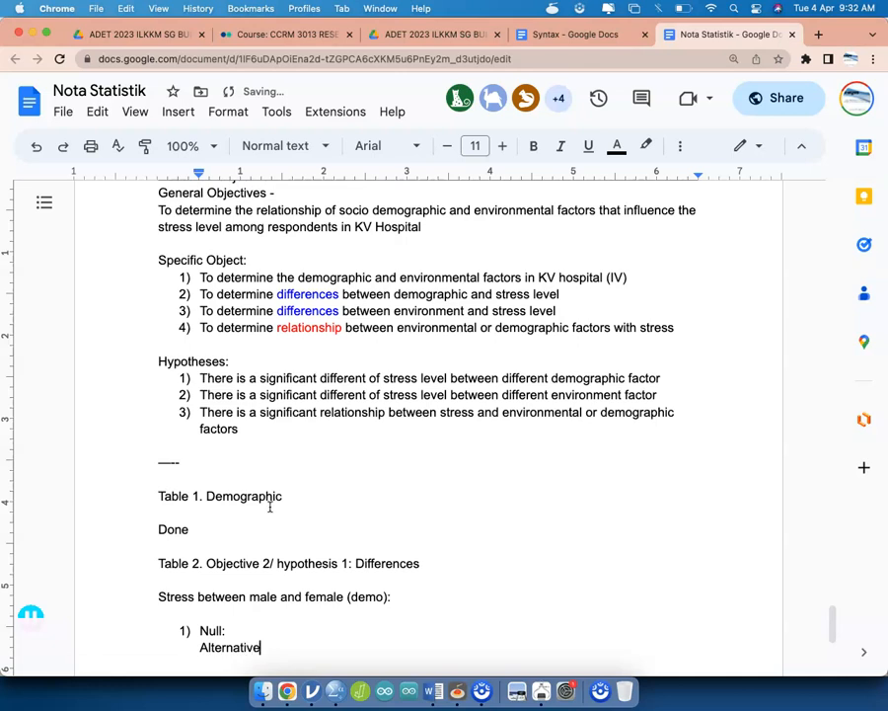
{"action": "type", "text": ":"}
Step: Insert a blank line between "Null:" and "Alternative:"
{"action": "scroll", "coordinate": [458, 397], "scroll_direction": "down", "scroll_amount": 2}
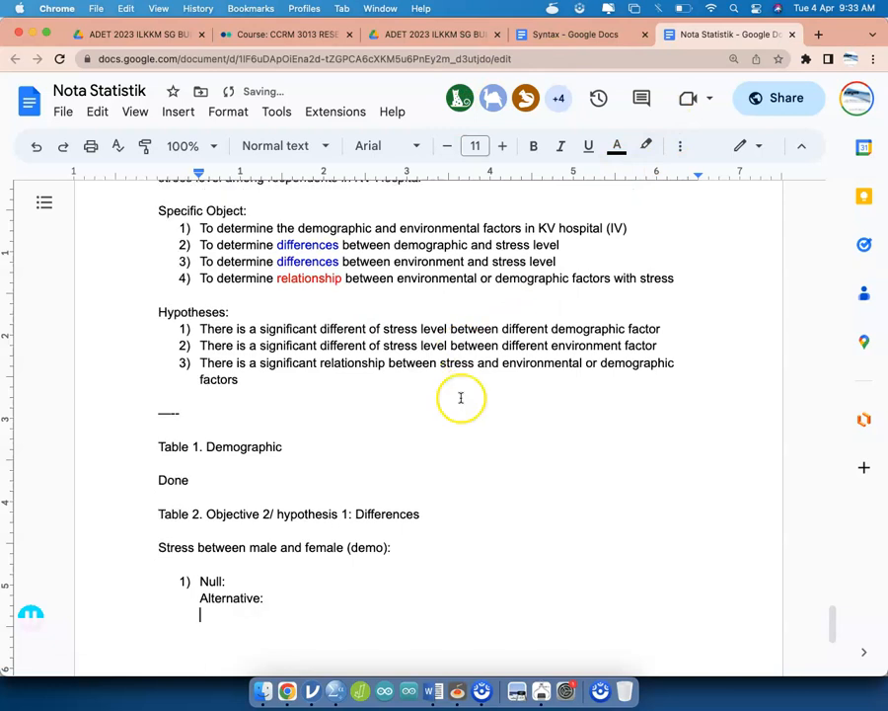
{"action": "left_click", "coordinate": [197, 556]}
{"action": "key", "text": "Return"}
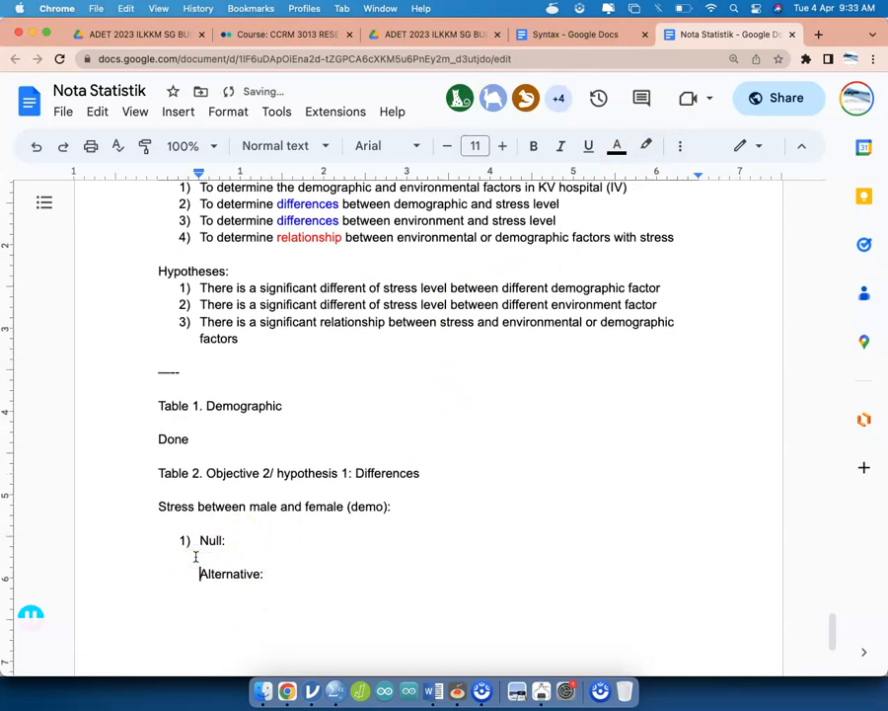
Step: Remove the blank line under "Null:" and place an unnumbered "Alternative:" line directly beneath it, followed by a blank line before item 2
{"action": "key", "text": "BackSpace"}
{"action": "key", "text": "BackSpace"}
{"action": "key", "text": "Return"}
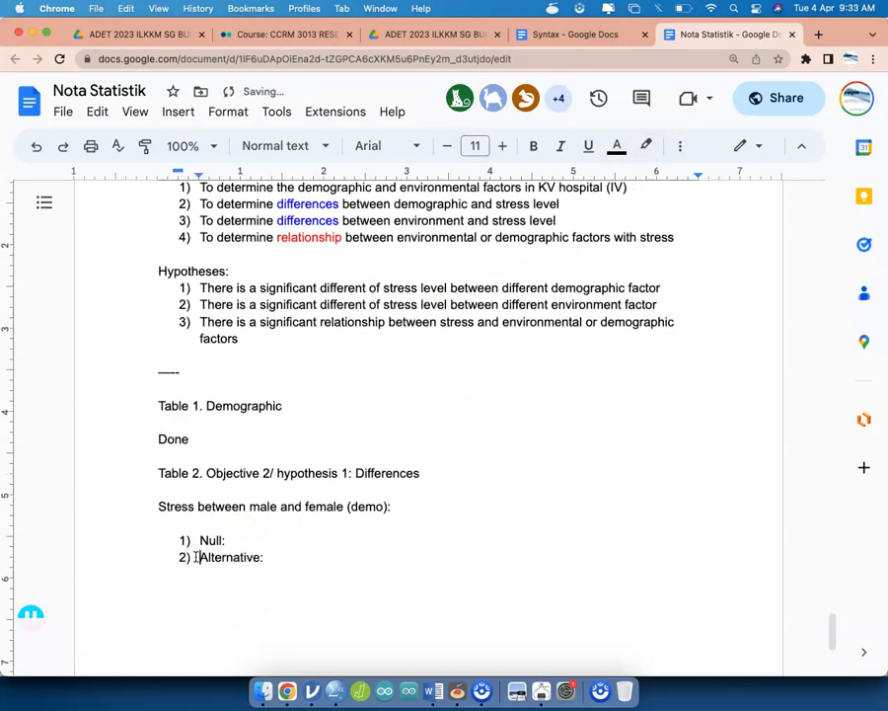
{"action": "key", "text": "Return"}
{"action": "key", "text": "BackSpace"}
{"action": "type", "text": "Alternative"}
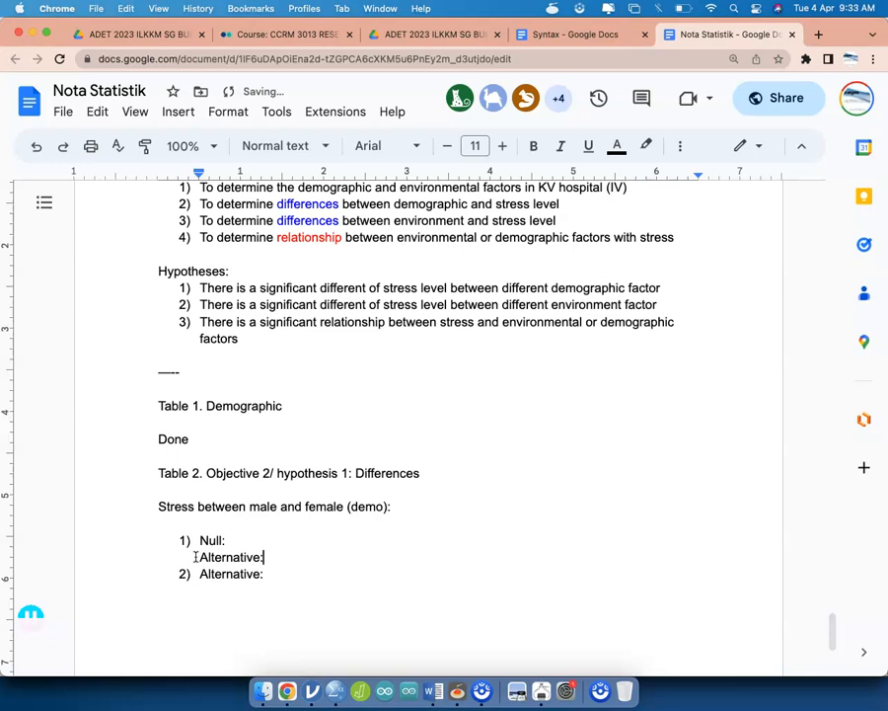
{"action": "type", "text": ":"}
{"action": "key", "text": "Return"}
{"action": "key", "text": "Down"}
{"action": "key", "text": "End"}
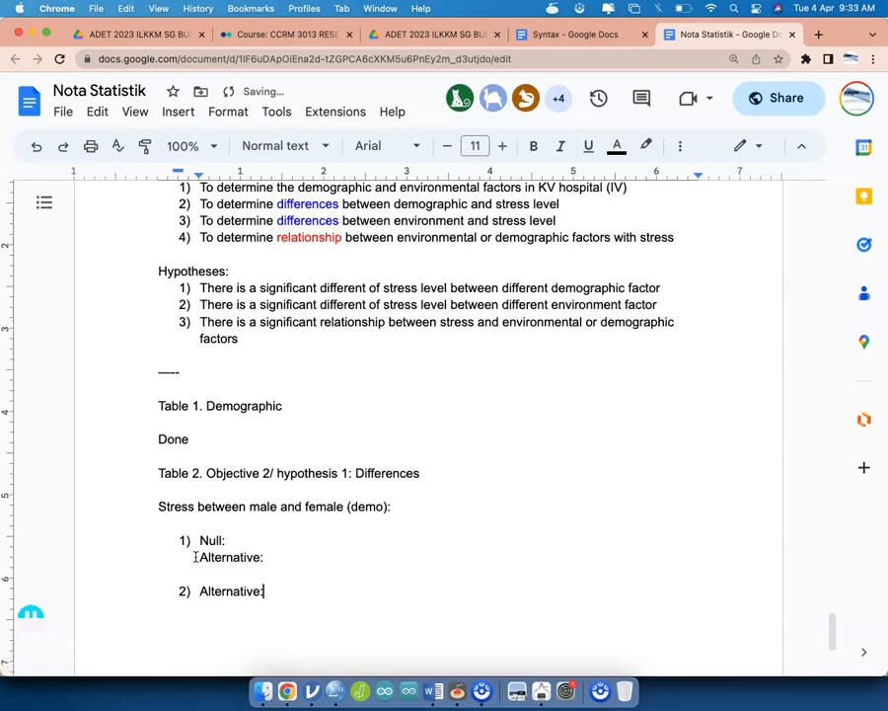
Step: Add an empty item 3 to the list and replace item 2's text with "Alpha = 0.05"
{"action": "key", "text": "Return"}
{"action": "key", "text": "Up"}
{"action": "key", "text": "shift+Right"}
{"action": "key", "text": "shift+Right"}
{"action": "key", "text": "shift+Right"}
{"action": "key", "text": "shift+Right"}
{"action": "key", "text": "shift+Right"}
{"action": "key", "text": "shift+Right"}
{"action": "key", "text": "shift+Right"}
{"action": "key", "text": "shift+Right"}
{"action": "key", "text": "shift+Right"}
{"action": "key", "text": "shift+Right"}
{"action": "key", "text": "shift+Right"}
{"action": "key", "text": "shift+Right"}
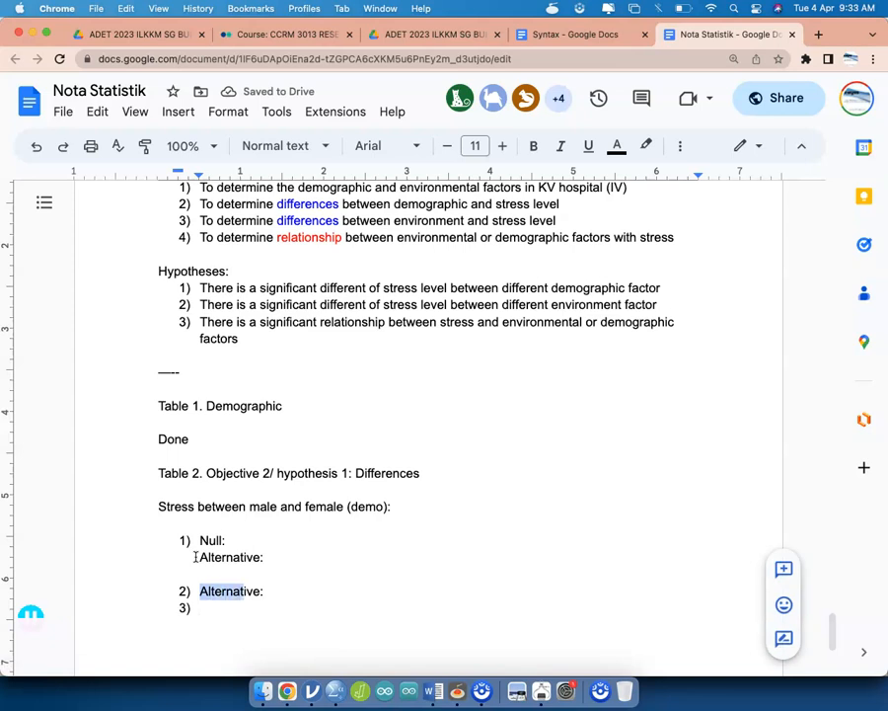
{"action": "key", "text": "BackSpace"}
{"action": "type", "text": "Alpha = 0.05"}
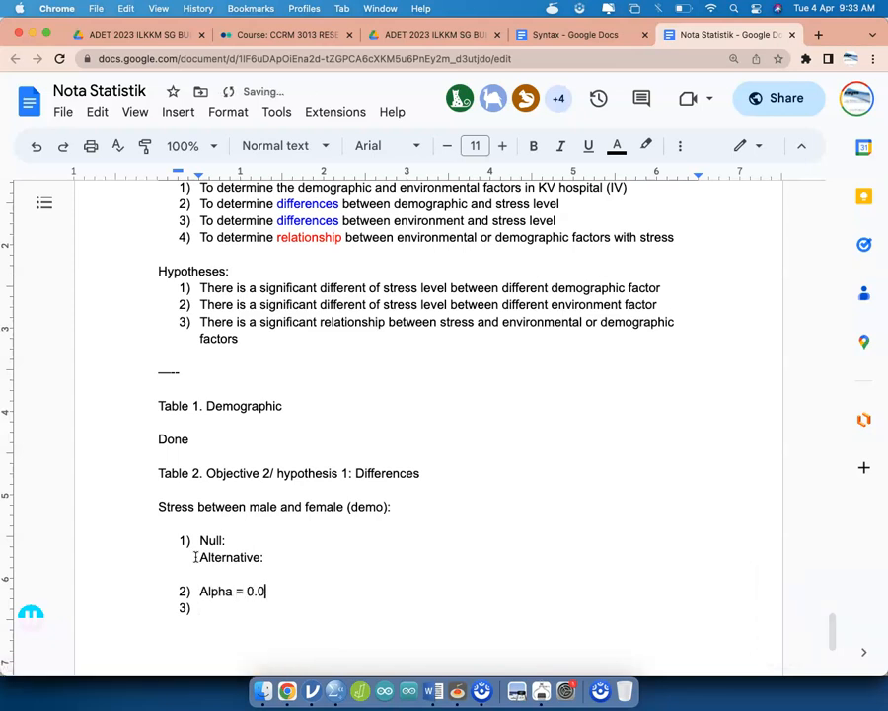
Step: Complete the "Null:" line with "There is no significant different stress score between gender"
{"action": "key", "text": "Up"}
{"action": "key", "text": "Up"}
{"action": "key", "text": "Up"}
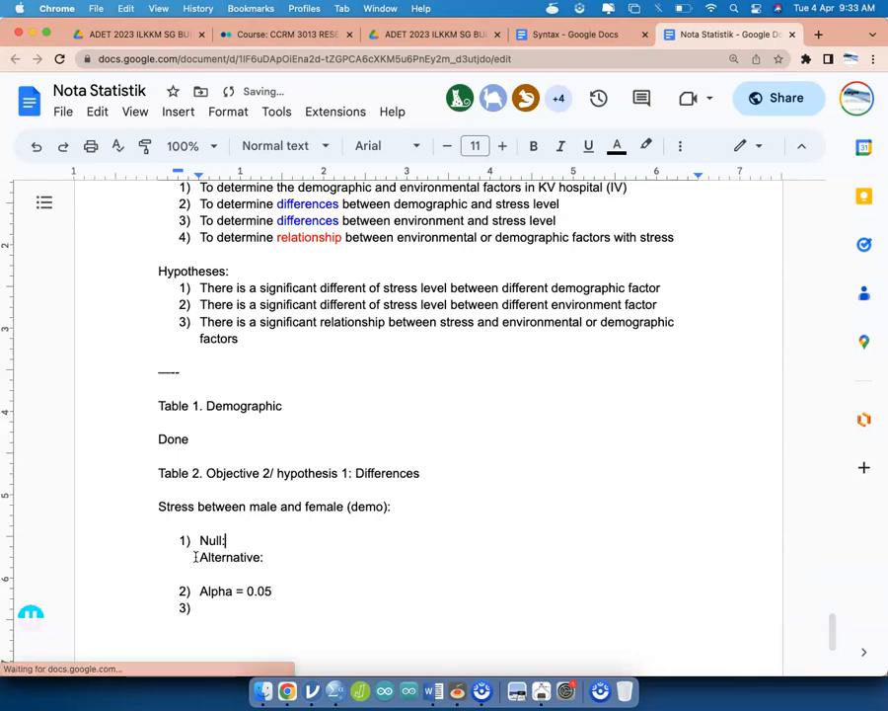
{"action": "type", "text": "Ther"}
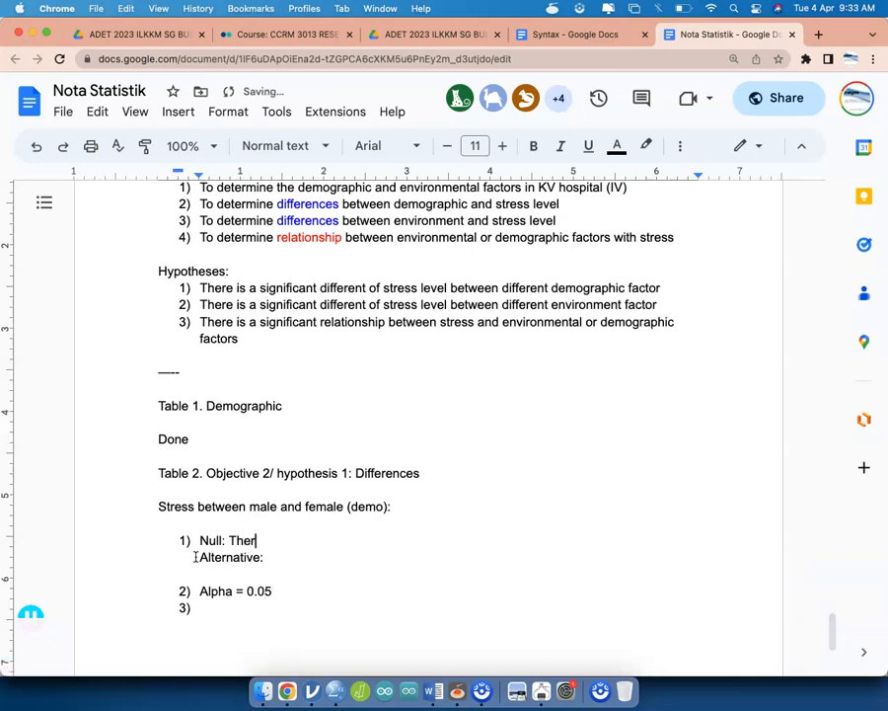
{"action": "type", "text": "e is no signficaint"}
{"action": "key", "text": "BackSpace"}
{"action": "key", "text": "BackSpace"}
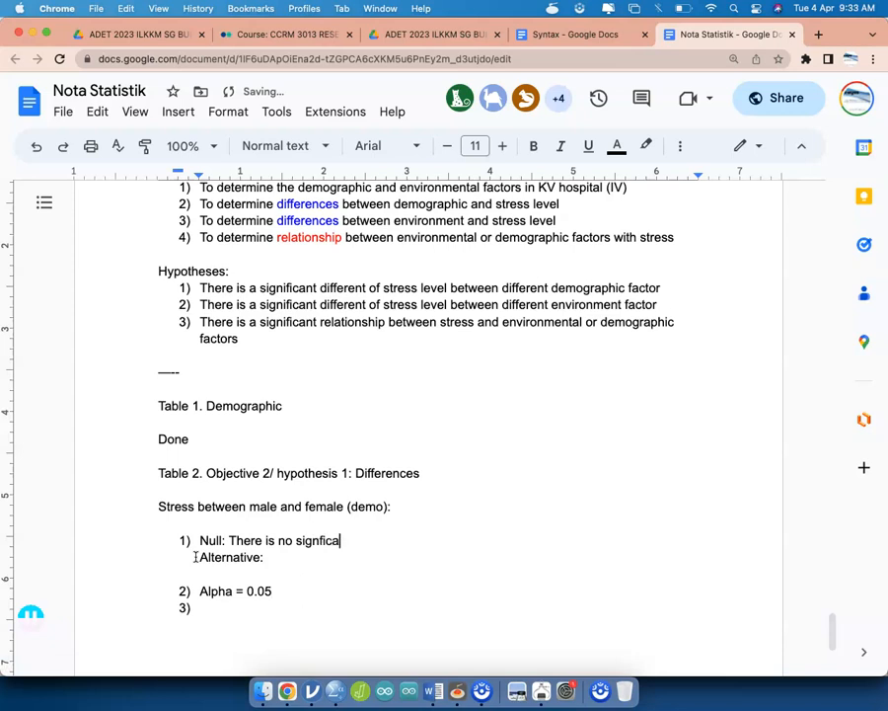
{"action": "type", "text": "nt differen"}
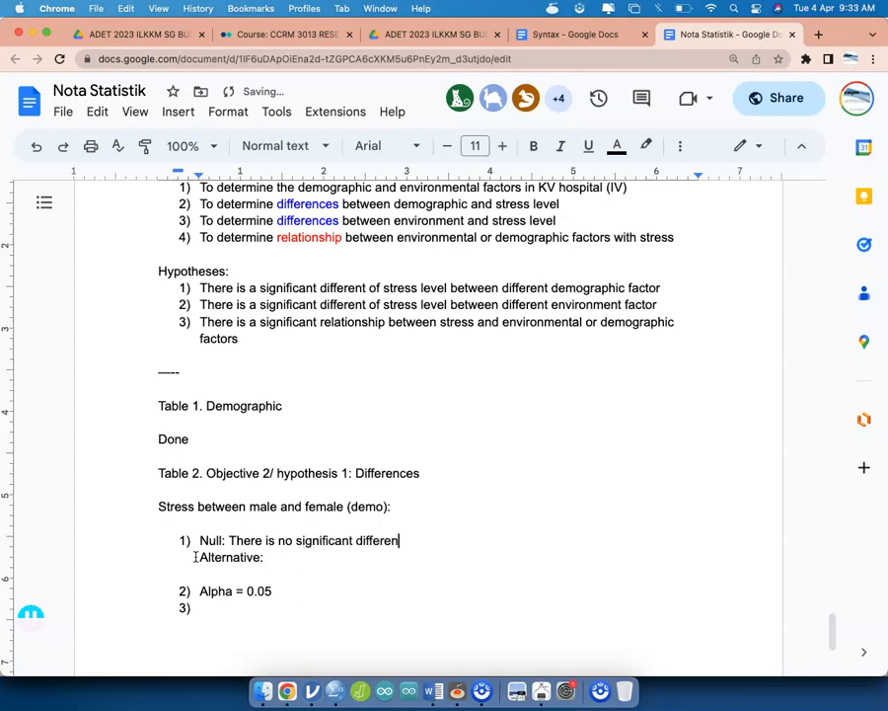
{"action": "type", "text": "t stress score between gender"}
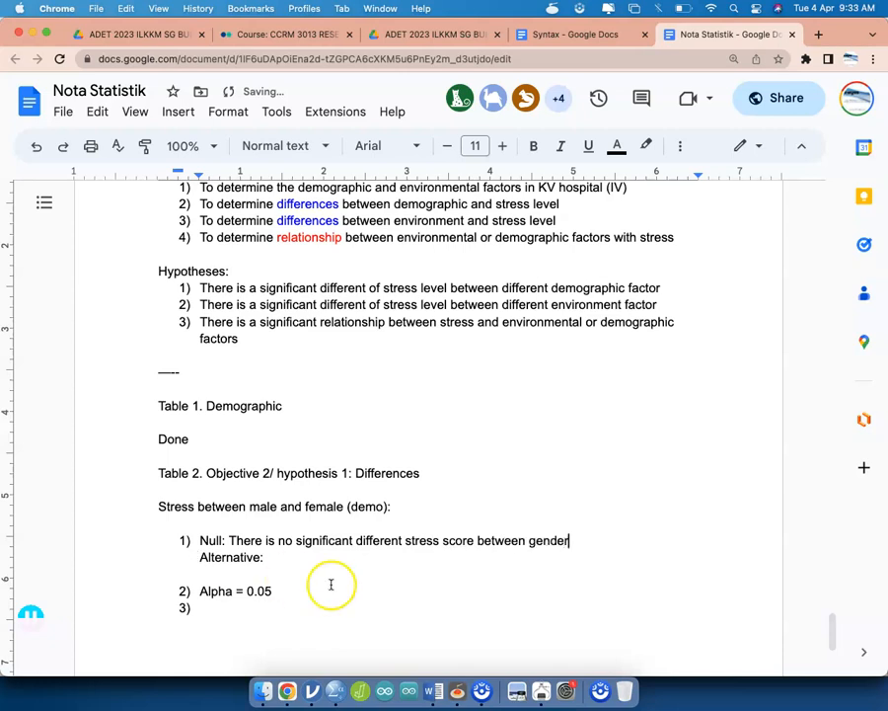
Step: Copy the null hypothesis sentence to the "Alternative:" line and delete the word "no" from the copy
{"action": "left_click_drag", "start_coordinate": [574, 540], "coordinate": [232, 537]}
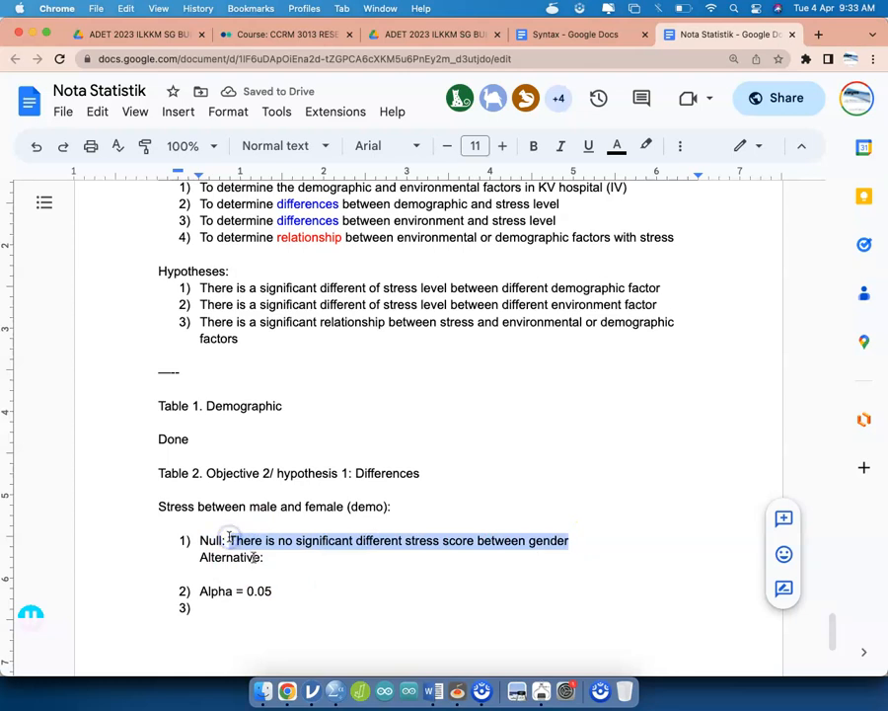
{"action": "key", "text": "cmd+c"}
{"action": "left_click", "coordinate": [294, 559]}
{"action": "key", "text": "cmd+v"}
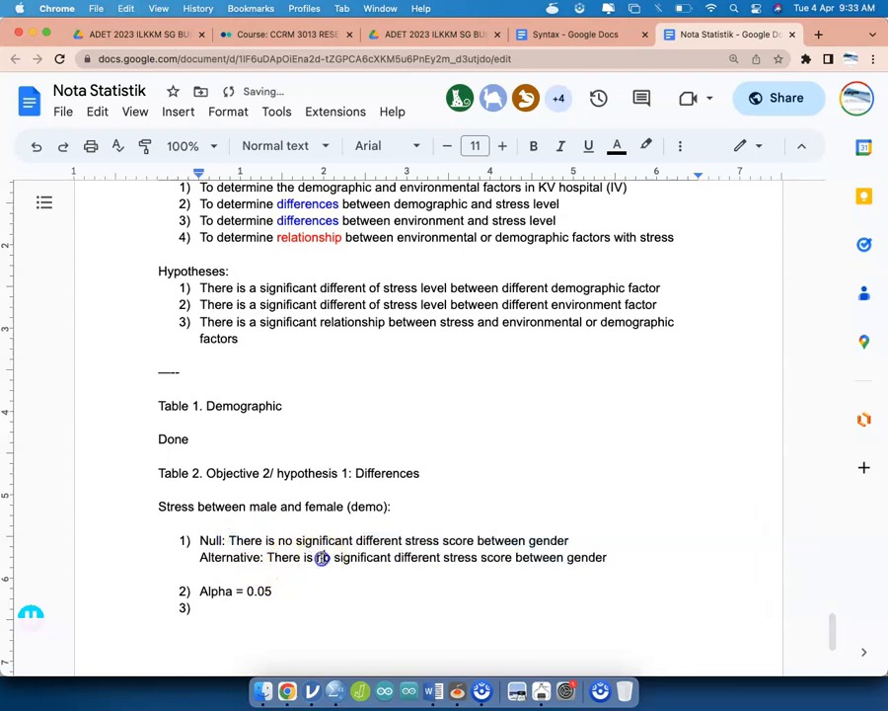
{"action": "double_click", "coordinate": [320, 558]}
{"action": "key", "text": "BackSpace"}
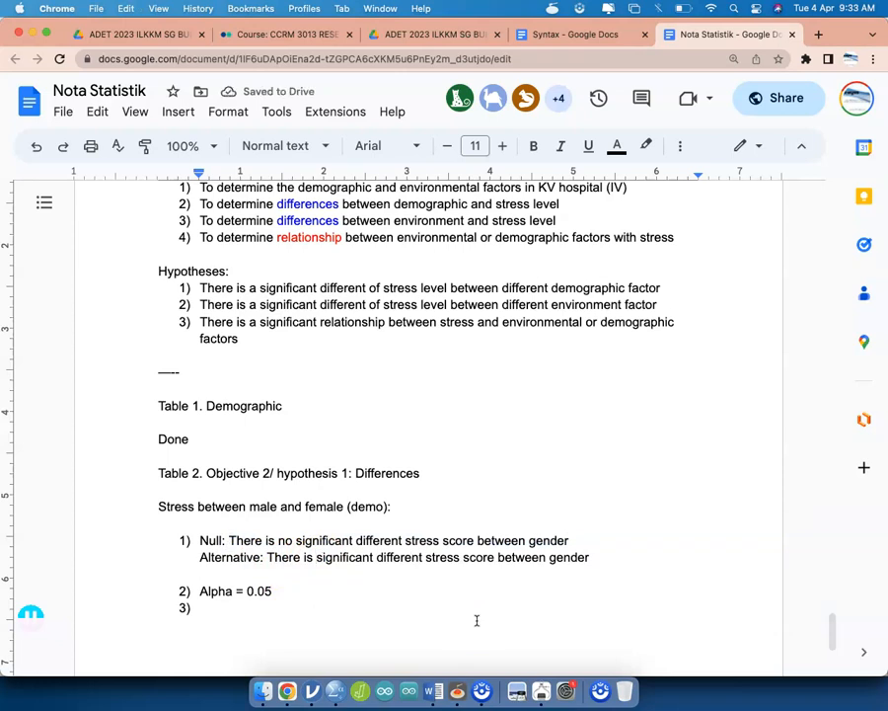
Step: Switch to the Word document and insert "stress level" after "Differences" in the Table 2 caption
{"action": "scroll", "coordinate": [434, 550], "scroll_direction": "down", "scroll_amount": 5}
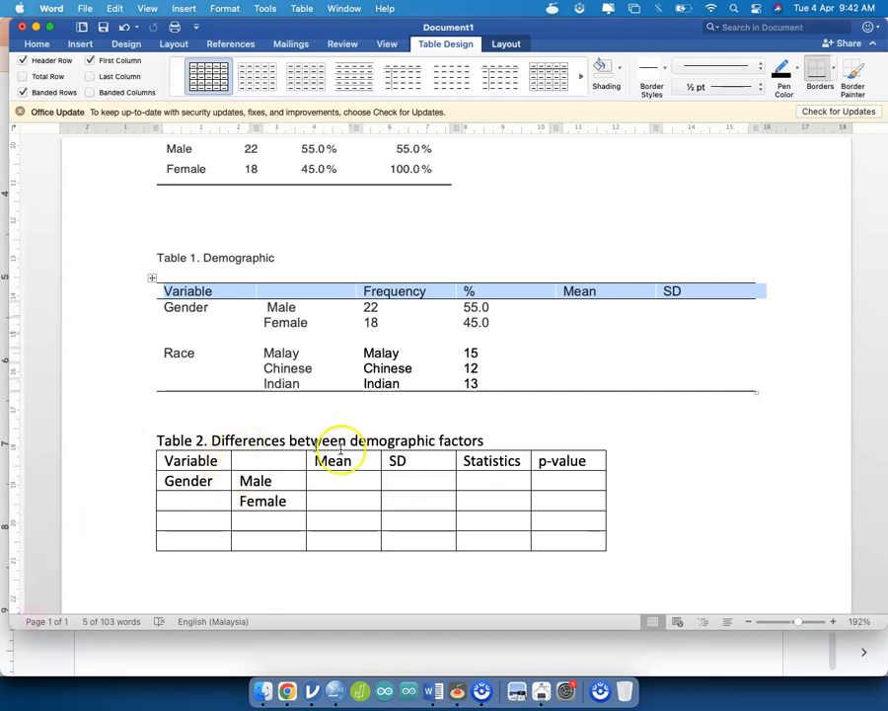
{"action": "left_click", "coordinate": [289, 440]}
{"action": "type", "text": "stress level"}
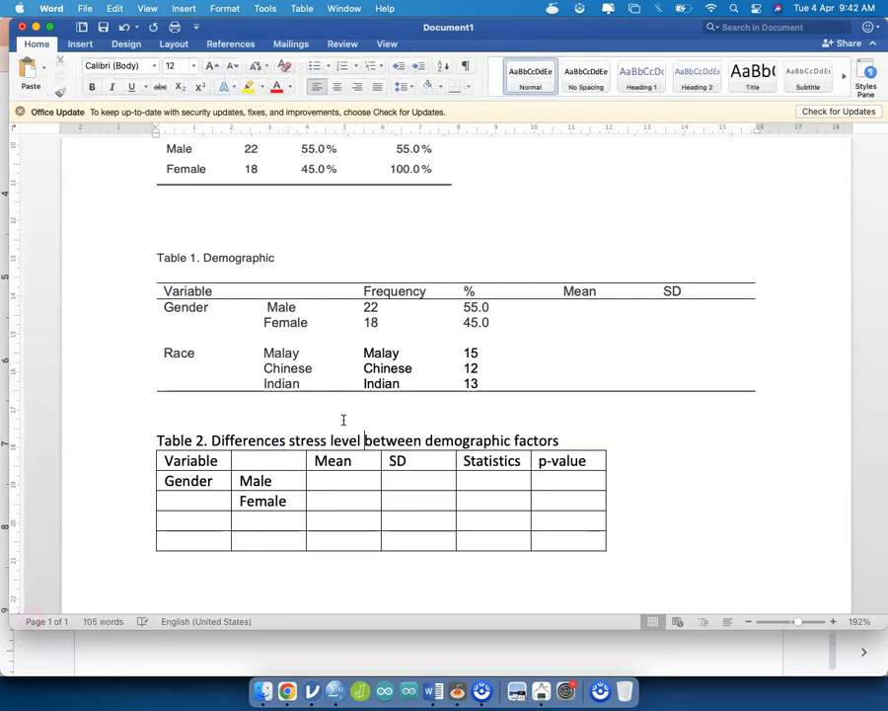
Step: Fill the last row of Table 2 with the variable "Race" and the category "Malay"
{"action": "left_click", "coordinate": [189, 538]}
{"action": "type", "text": "rac"}
{"action": "key", "text": "BackSpace"}
{"action": "key", "text": "BackSpace"}
{"action": "key", "text": "BackSpace"}
{"action": "type", "text": "Race"}
{"action": "key", "text": "Tab"}
{"action": "type", "text": "Malay"}
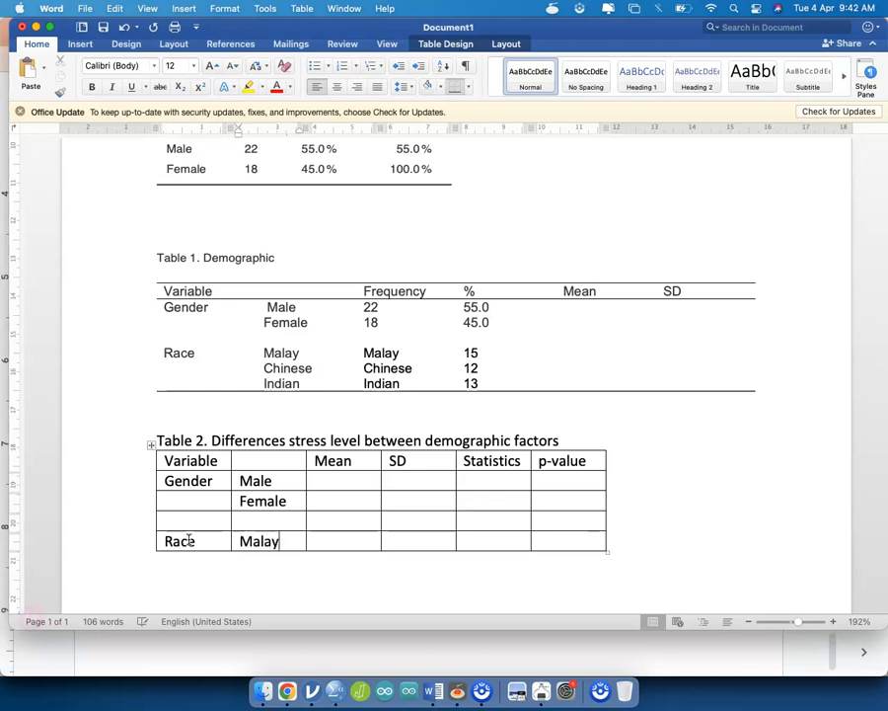
Step: Add two rows to the end of Table 2 for the race categories "Chinese" and "Indian"
{"action": "key", "text": "Tab"}
{"action": "key", "text": "Tab"}
{"action": "key", "text": "Tab"}
{"action": "key", "text": "Tab"}
{"action": "key", "text": "Tab"}
{"action": "key", "text": "Tab"}
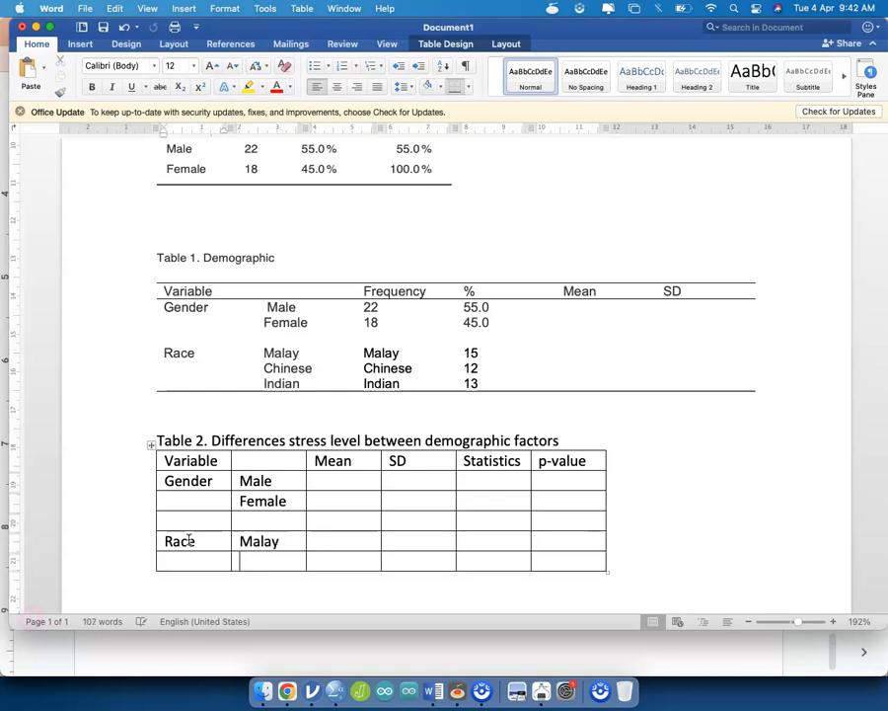
{"action": "type", "text": "Chinese"}
{"action": "key", "text": "Tab"}
{"action": "key", "text": "Tab"}
{"action": "key", "text": "Tab"}
{"action": "key", "text": "Tab"}
{"action": "key", "text": "Tab"}
{"action": "key", "text": "Tab"}
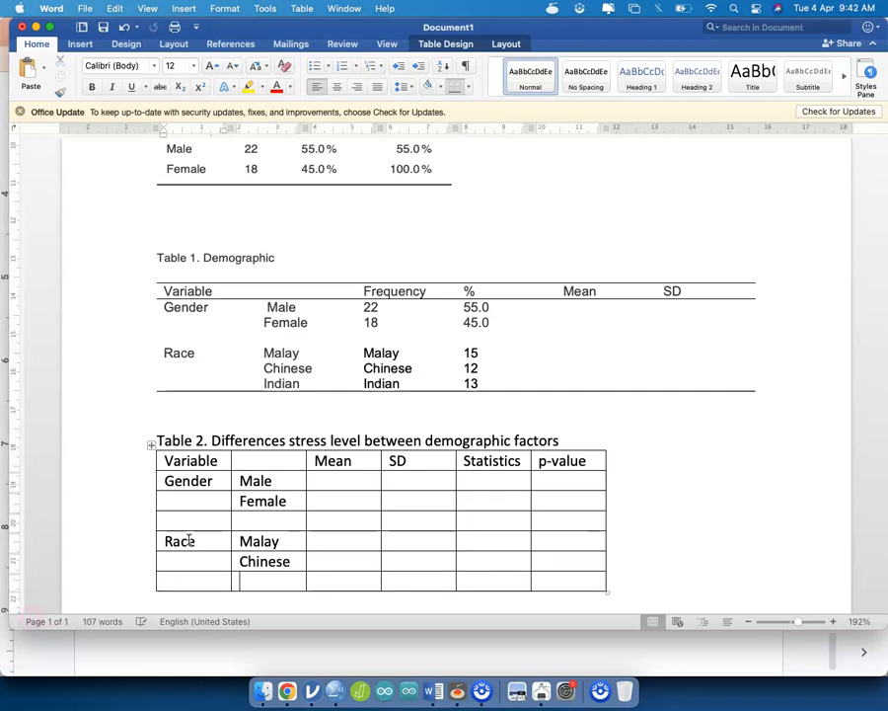
{"action": "type", "text": "Indian"}
{"action": "key", "text": "Tab"}
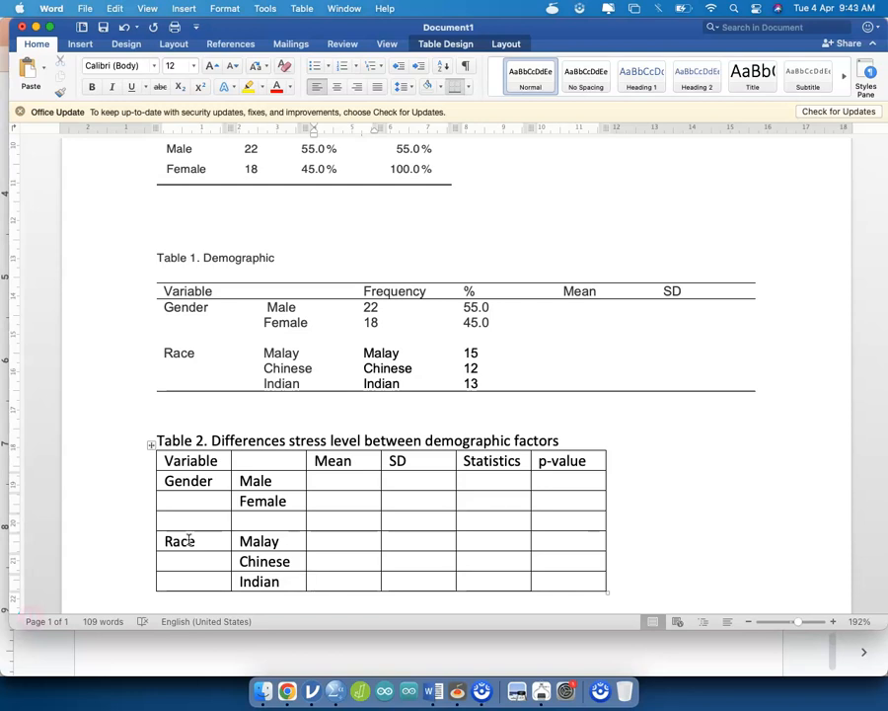
Step: Switch to the SPSS Data Editor showing DATA ADET2023.sav and save the dataset
{"action": "key", "text": "ctrl+Up"}
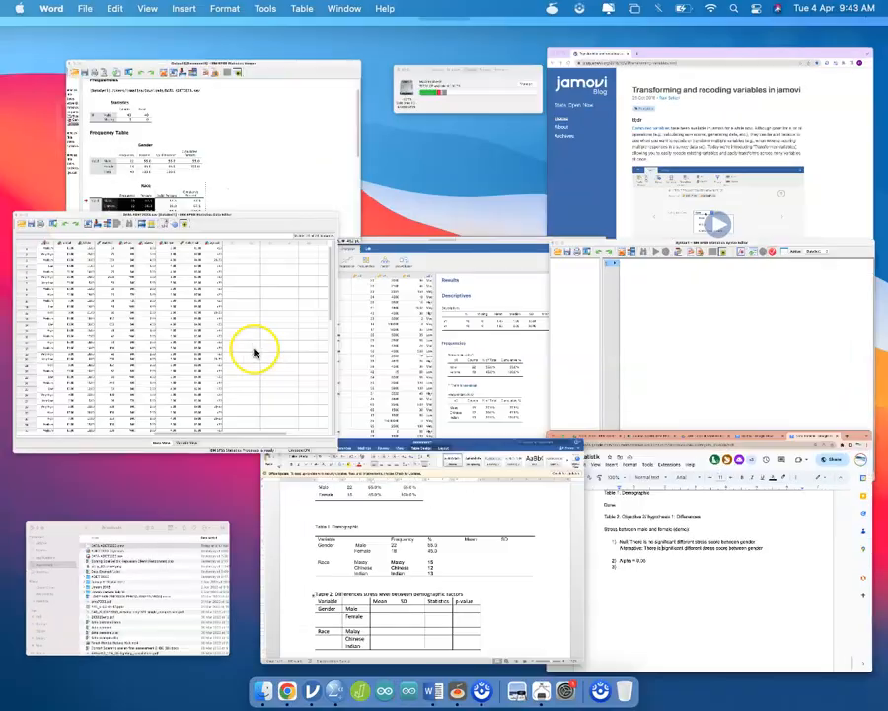
{"action": "left_click", "coordinate": [253, 352]}
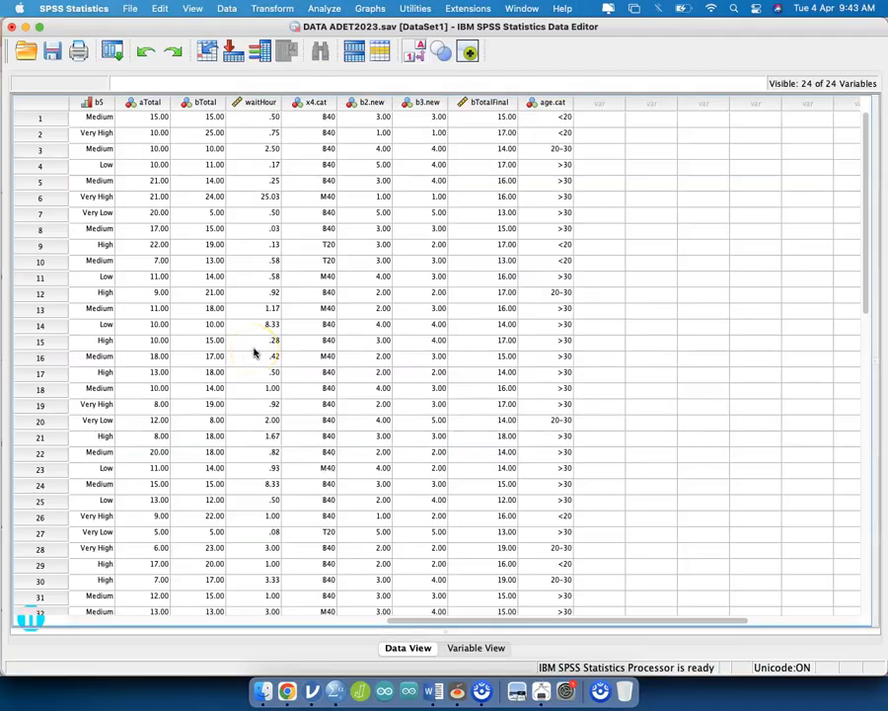
{"action": "left_click", "coordinate": [54, 53]}
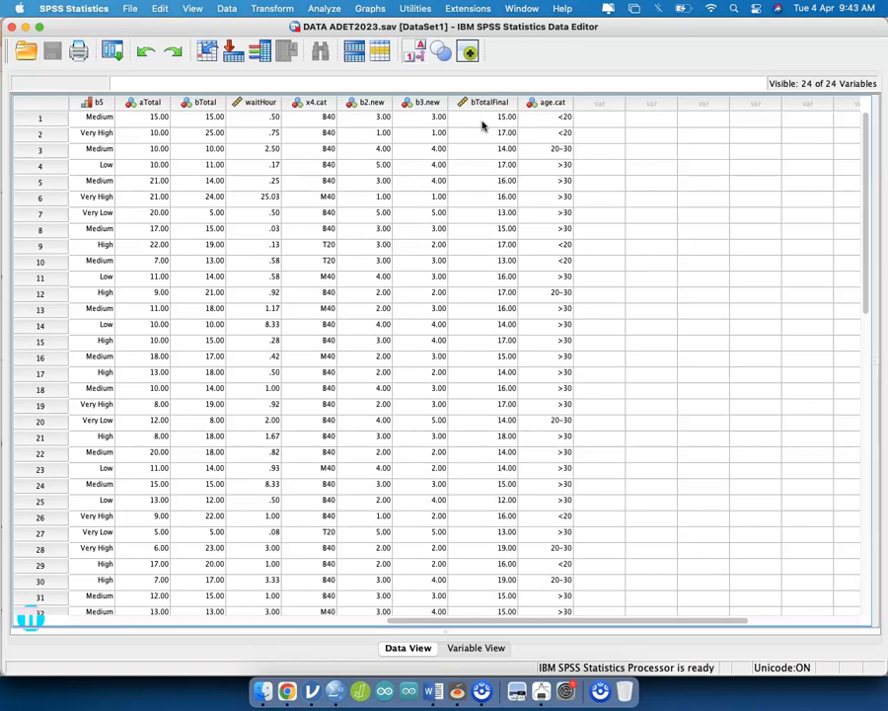
Step: Review the statistical tests SPSS offers for comparing groups, covering the nonparametric legacy tests and the Compare Means t-tests and ANOVA
{"action": "left_click", "coordinate": [314, 8]}
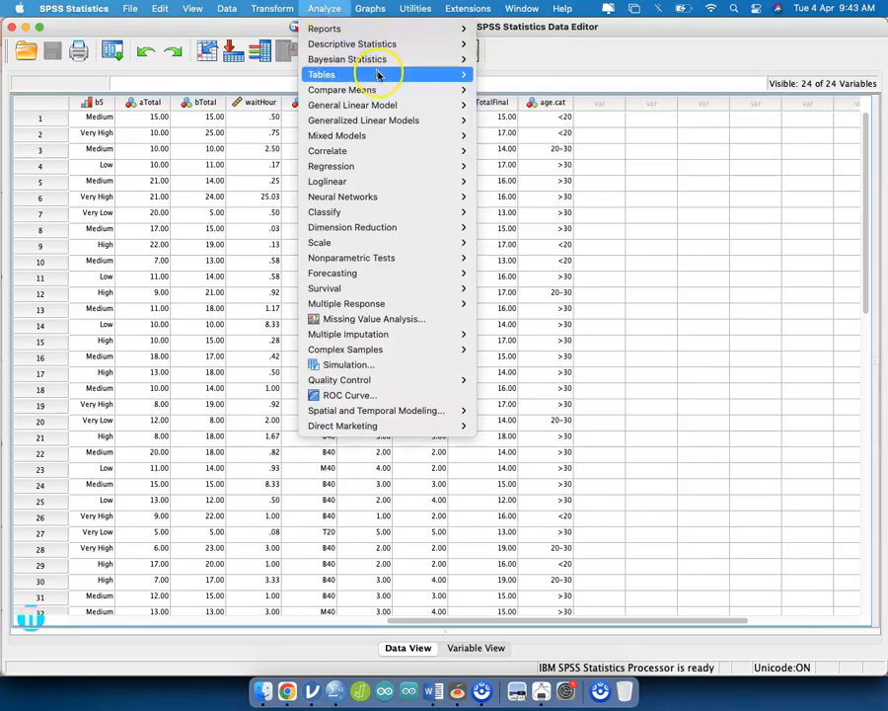
{"action": "mouse_move", "coordinate": [379, 98]}
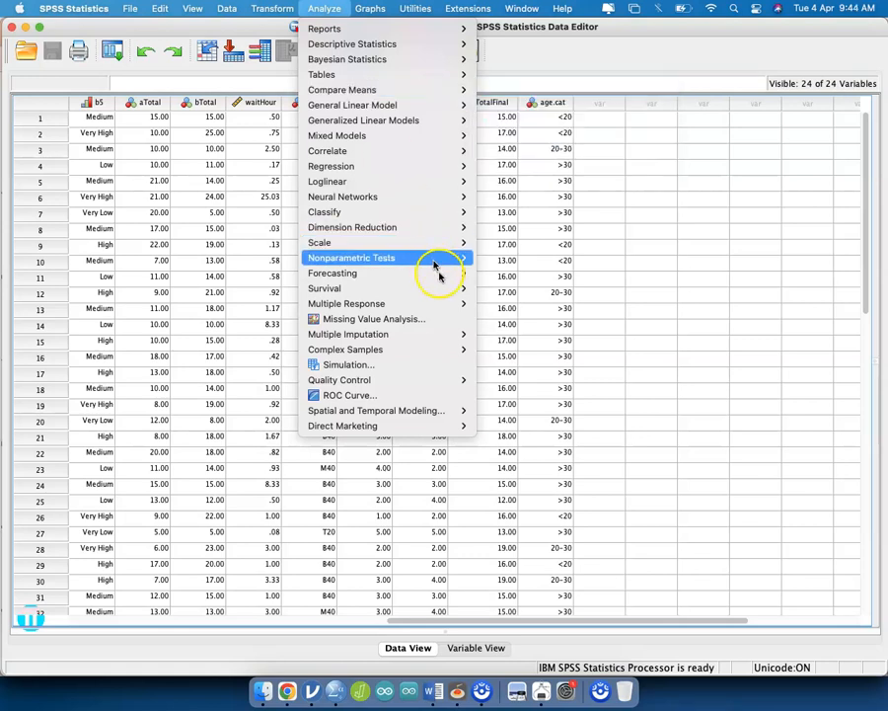
{"action": "mouse_move", "coordinate": [440, 261]}
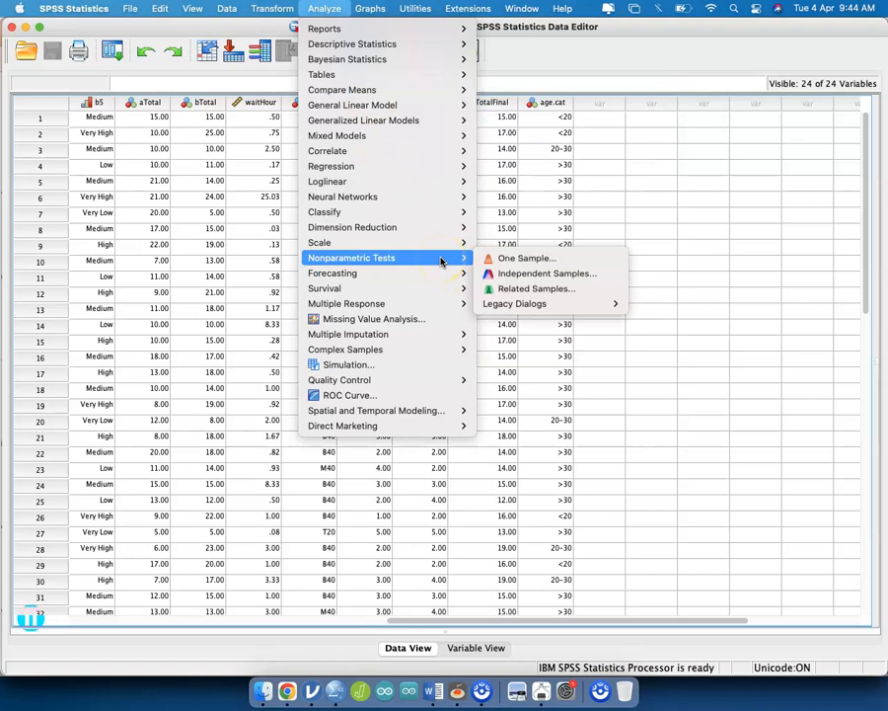
{"action": "left_click", "coordinate": [545, 303]}
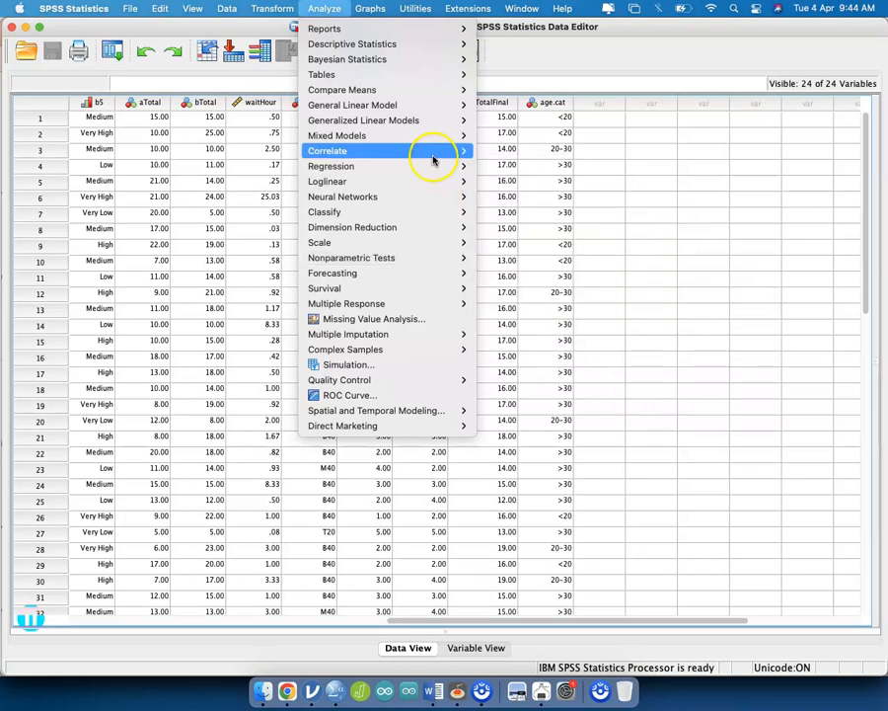
{"action": "mouse_move", "coordinate": [433, 160]}
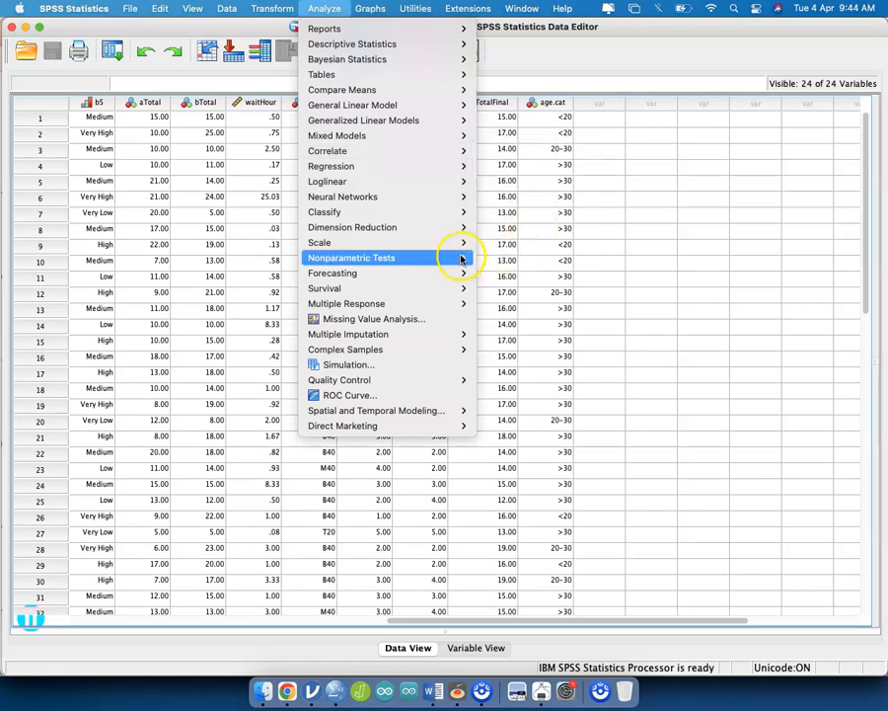
{"action": "mouse_move", "coordinate": [444, 262]}
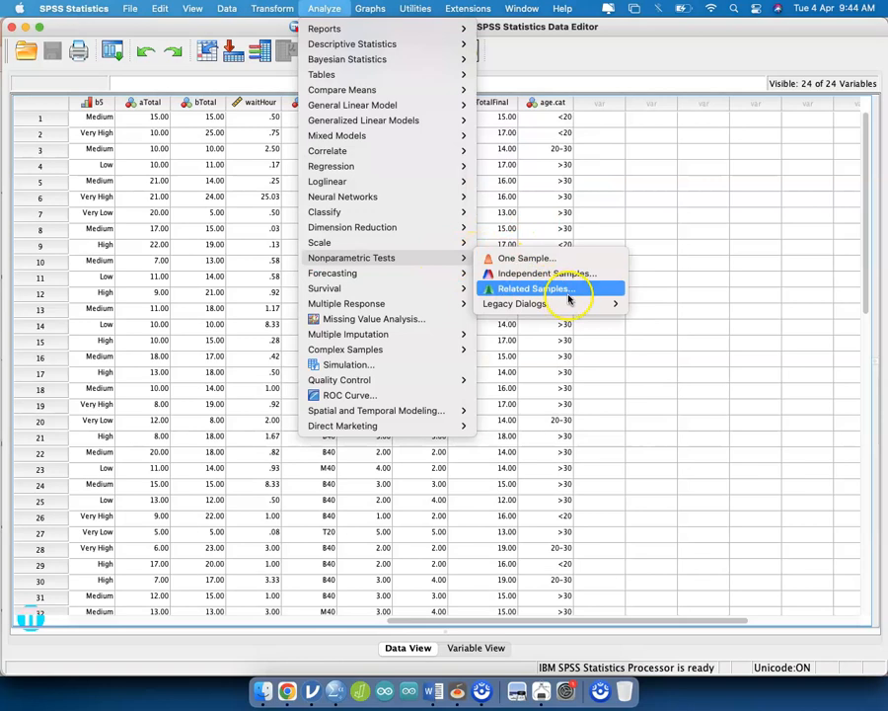
{"action": "mouse_move", "coordinate": [589, 303]}
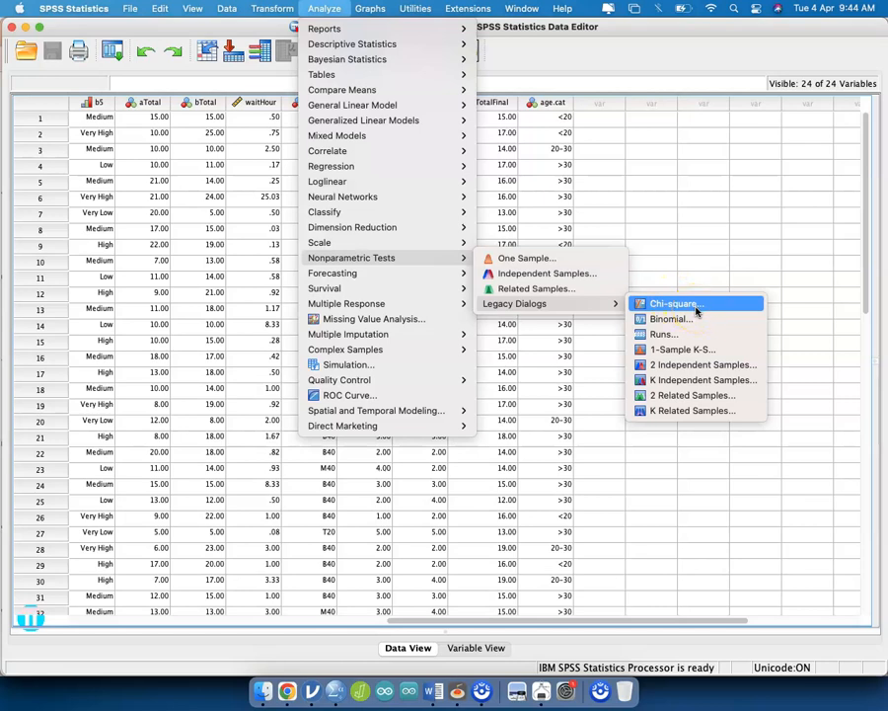
{"action": "mouse_move", "coordinate": [444, 48]}
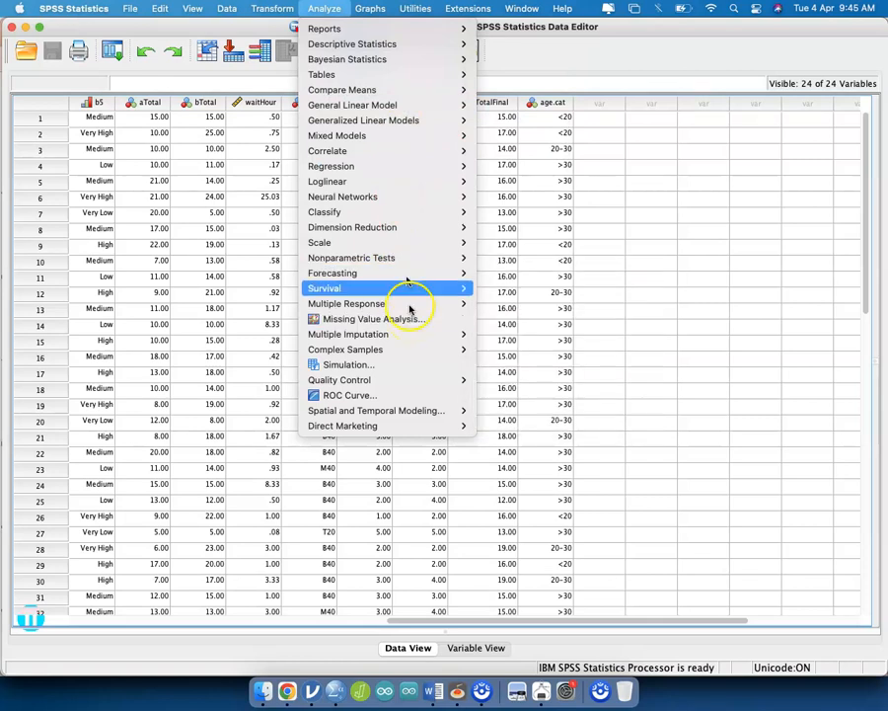
{"action": "mouse_move", "coordinate": [371, 61]}
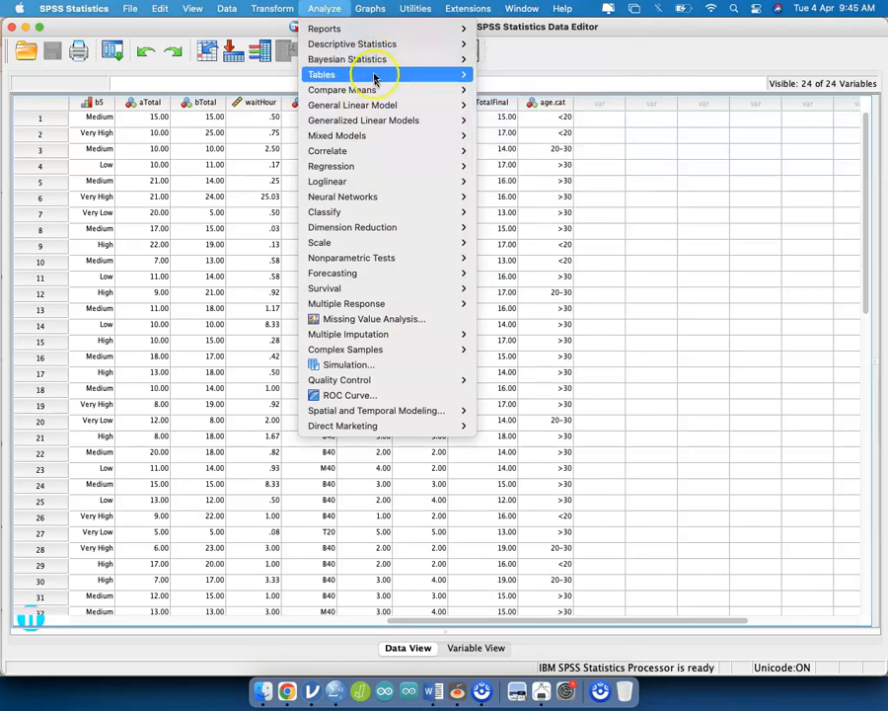
{"action": "mouse_move", "coordinate": [378, 93]}
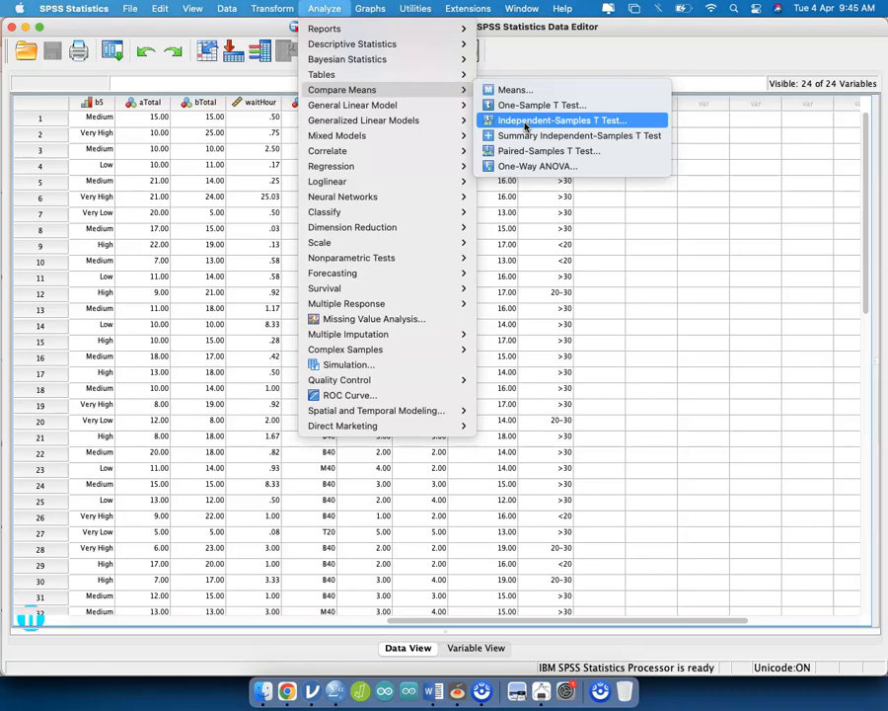
{"action": "left_click", "coordinate": [32, 609]}
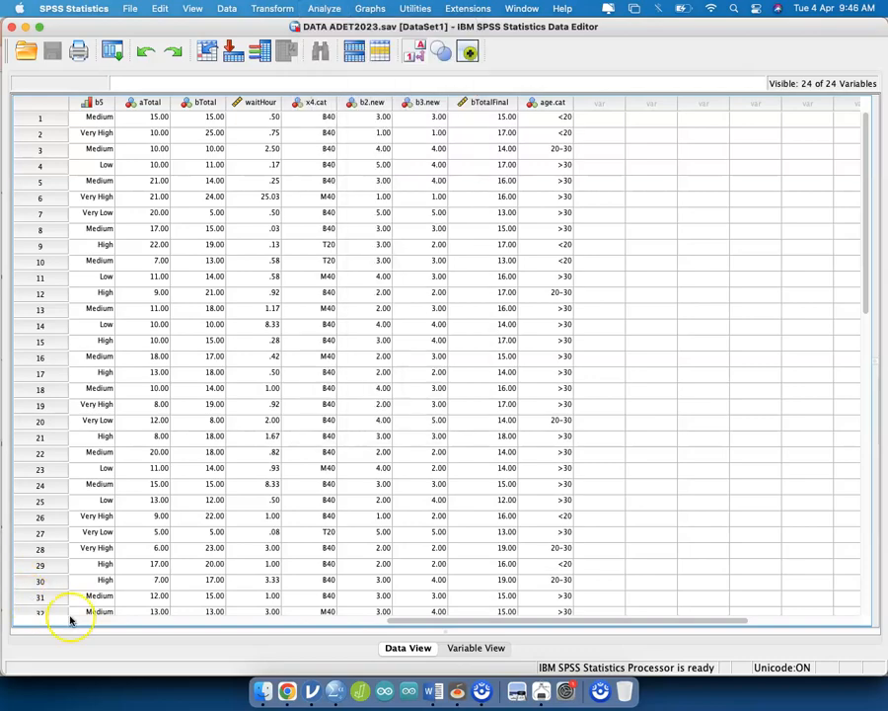
{"action": "key", "text": "ctrl+Up"}
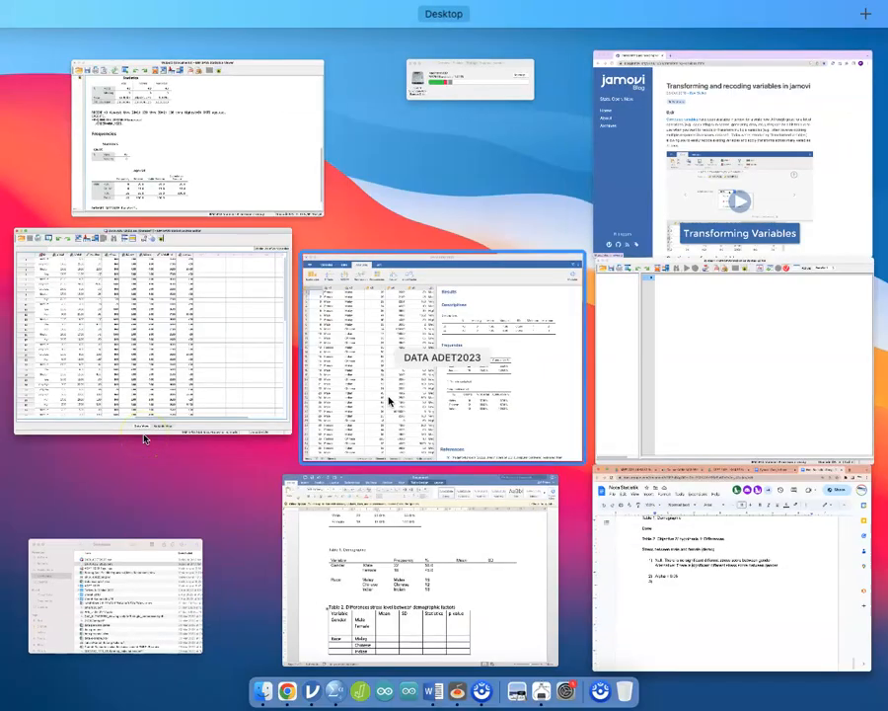
{"action": "left_click", "coordinate": [243, 392]}
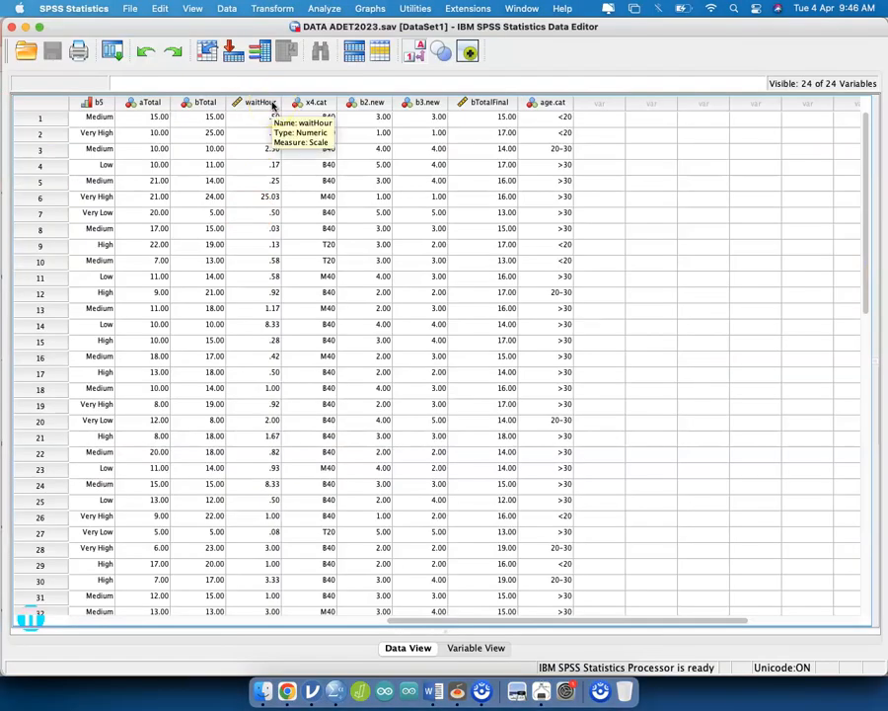
Step: Review the Compare Means tests in SPSS, including the Independent-Samples T Test, and switch to the Nota Statistik document in Google Docs
{"action": "left_click", "coordinate": [328, 9]}
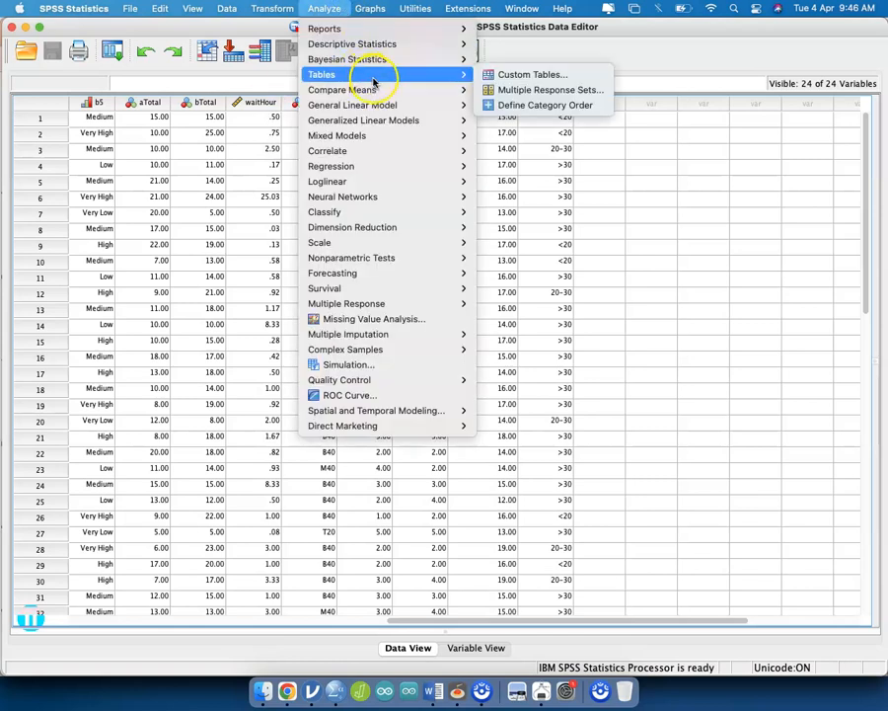
{"action": "mouse_move", "coordinate": [387, 89]}
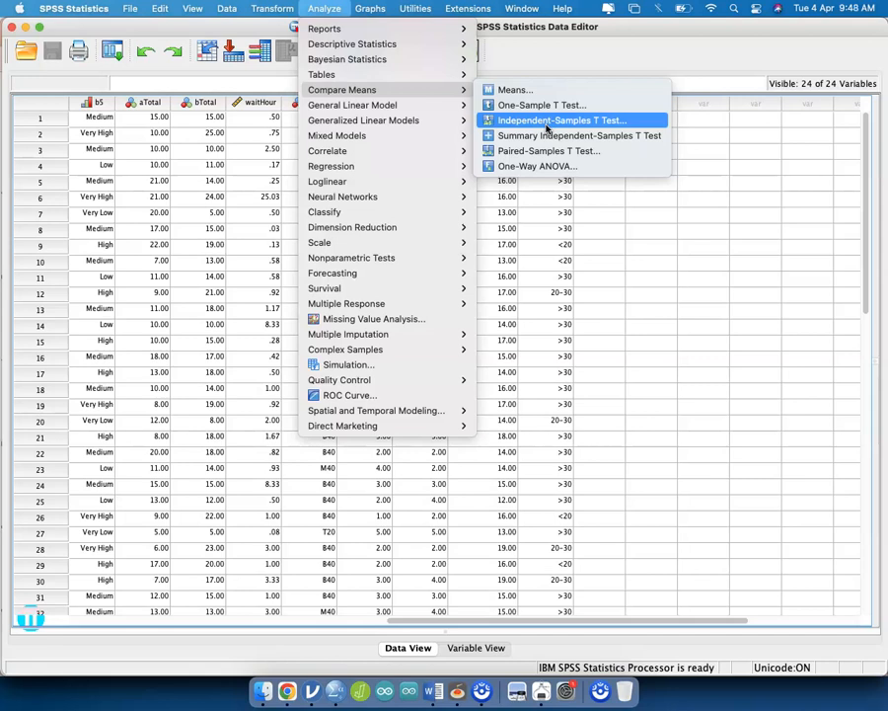
{"action": "key", "text": "ctrl+Up"}
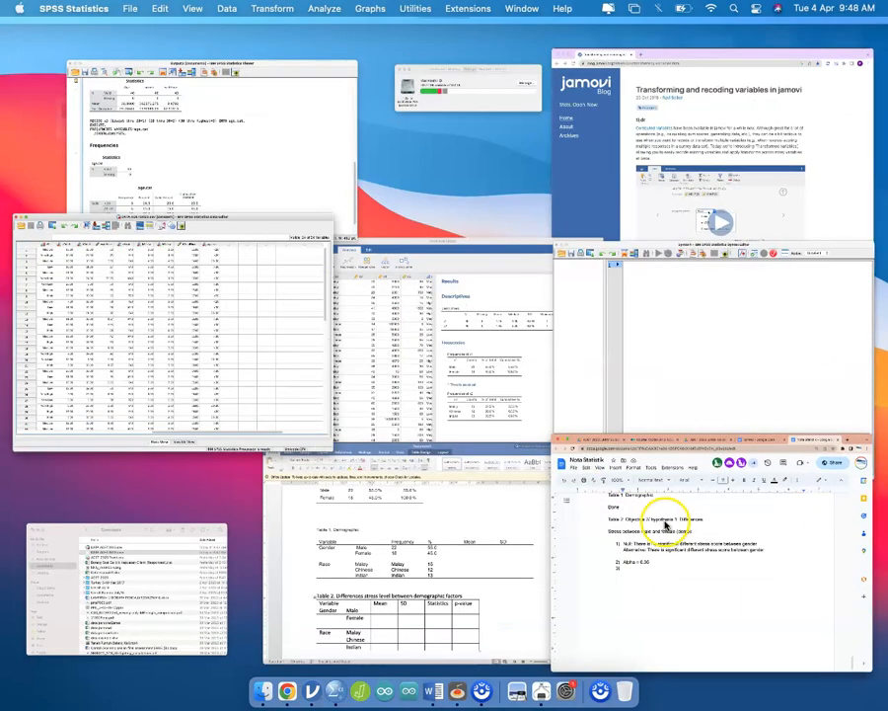
{"action": "left_click", "coordinate": [666, 524]}
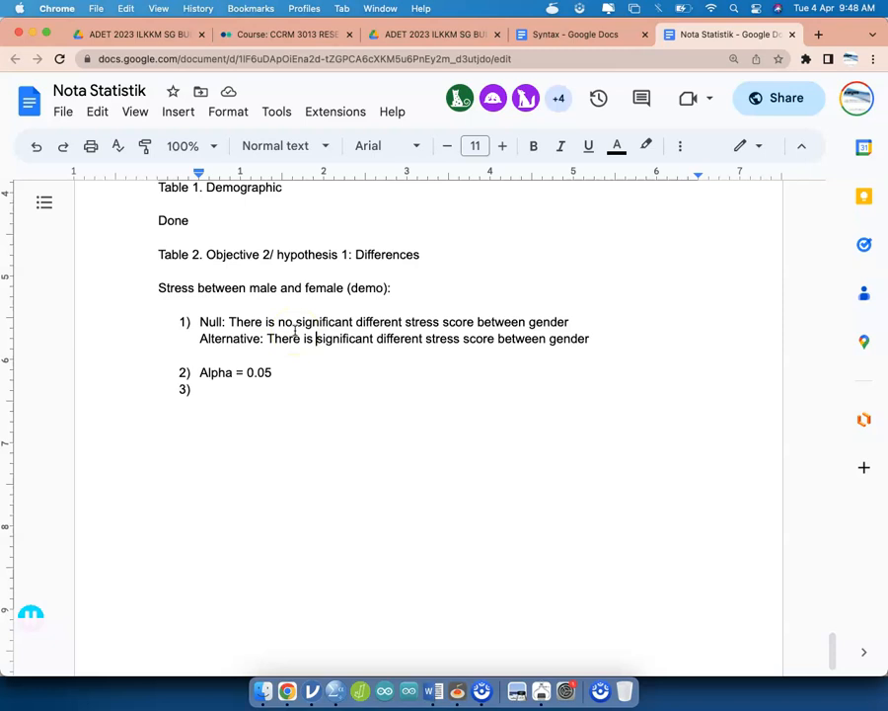
{"action": "key", "text": "super+plus"}
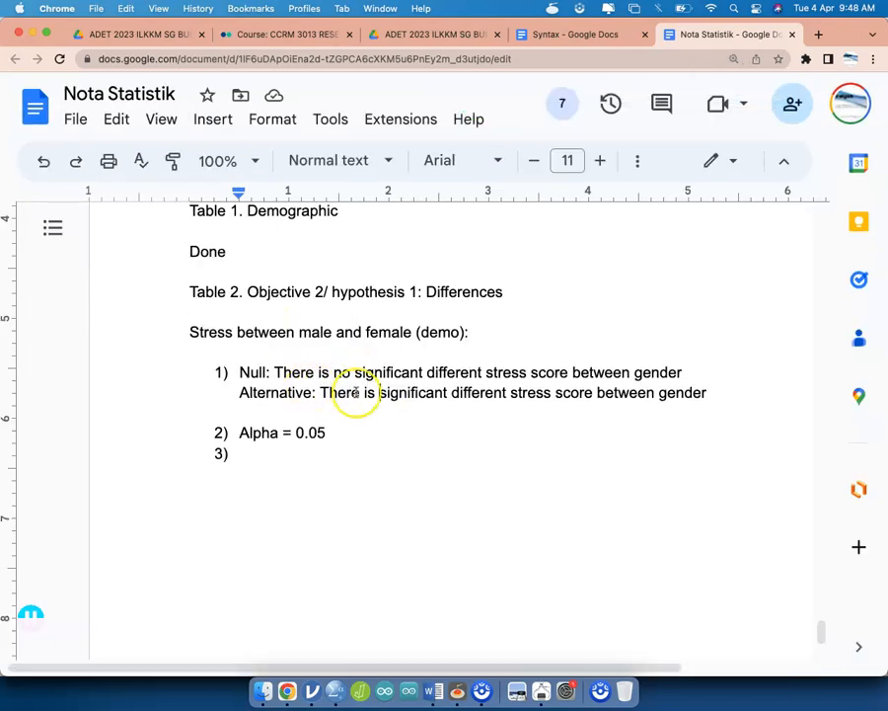
{"action": "key", "text": "super+minus"}
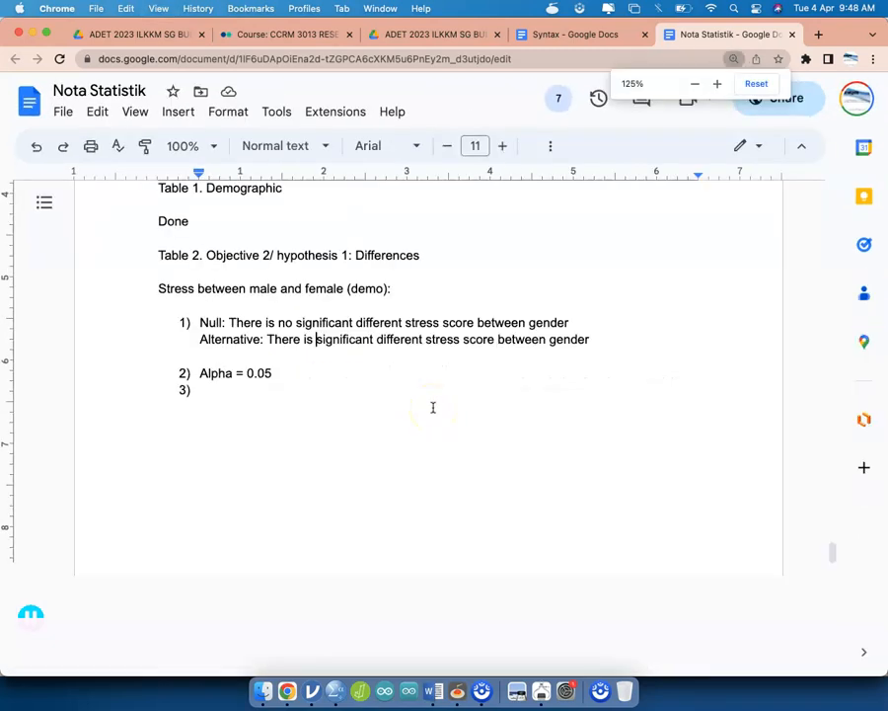
{"action": "left_click", "coordinate": [193, 146]}
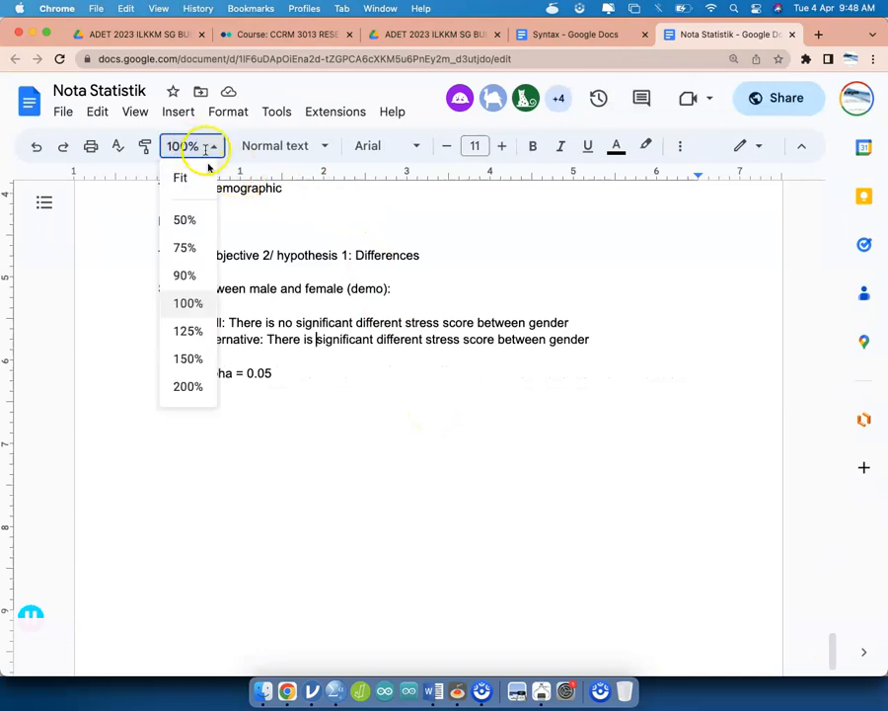
{"action": "left_click", "coordinate": [190, 329]}
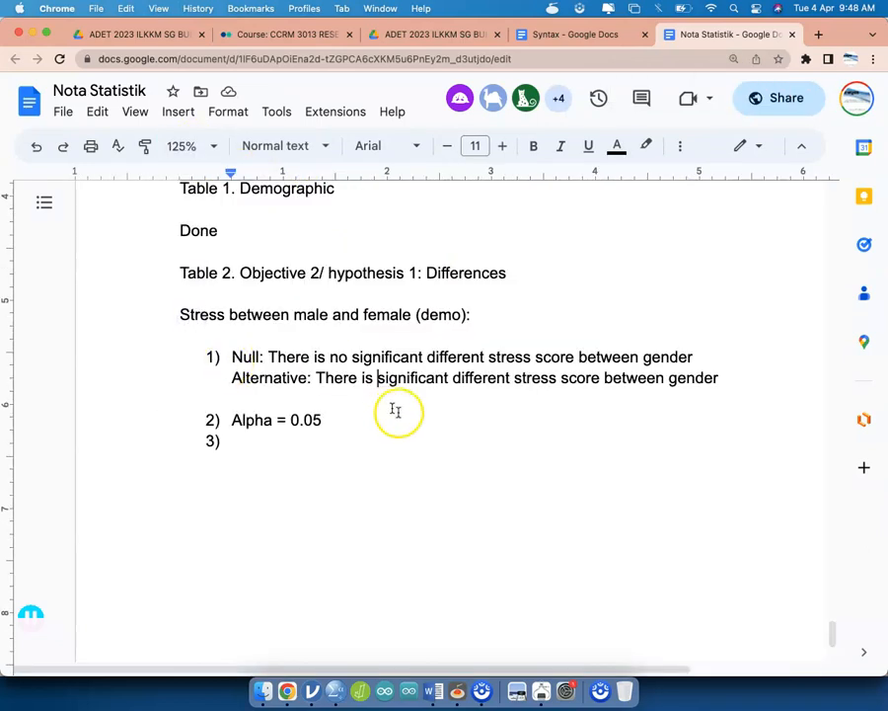
{"action": "scroll", "coordinate": [435, 468], "scroll_direction": "right", "scroll_amount": 1}
{"action": "scroll", "coordinate": [434, 468], "scroll_direction": "left", "scroll_amount": 1}
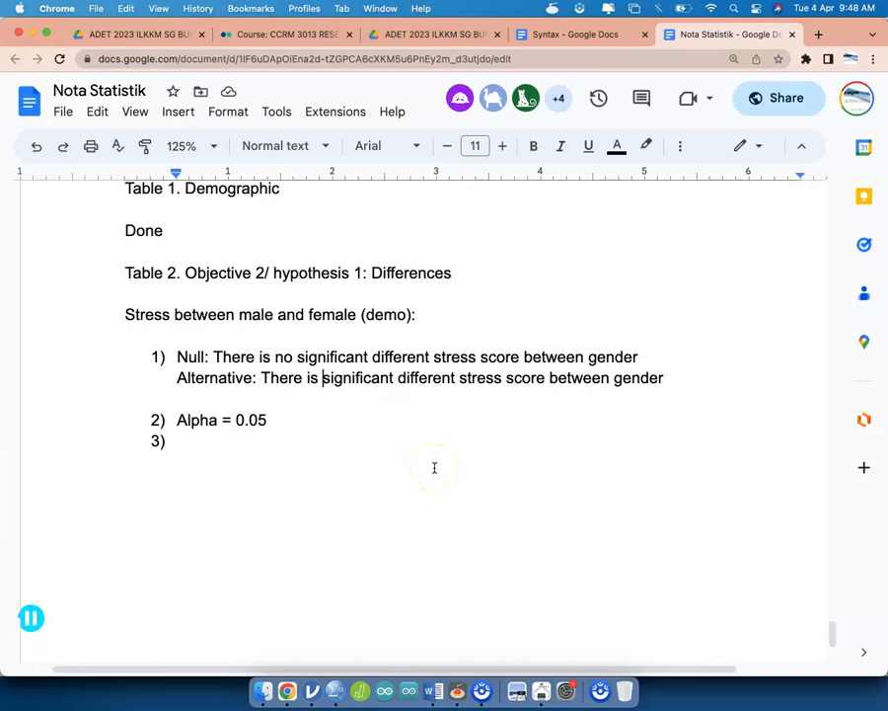
{"action": "left_click", "coordinate": [192, 146]}
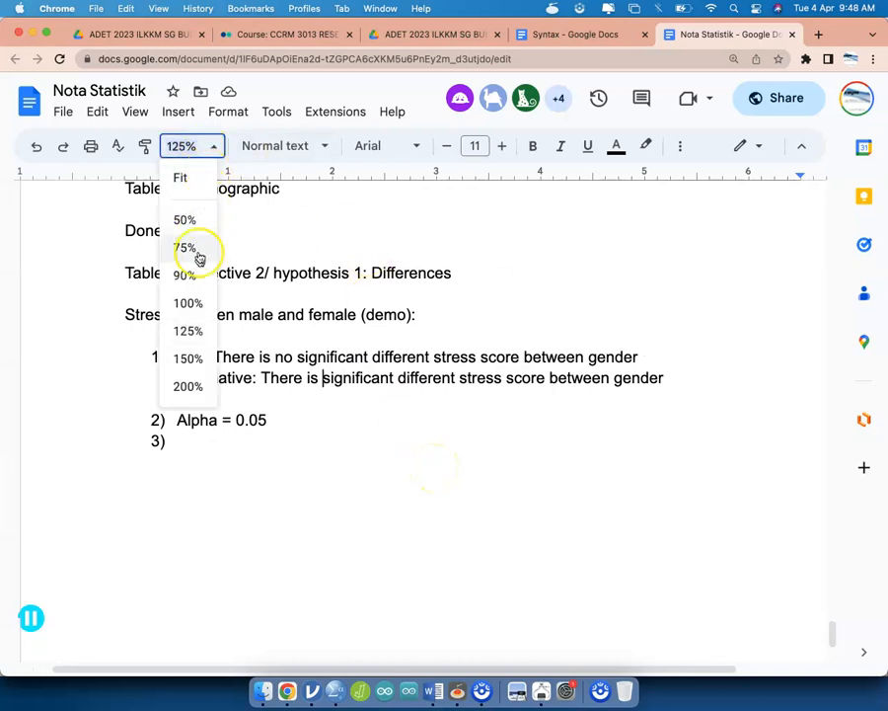
{"action": "left_click", "coordinate": [193, 305]}
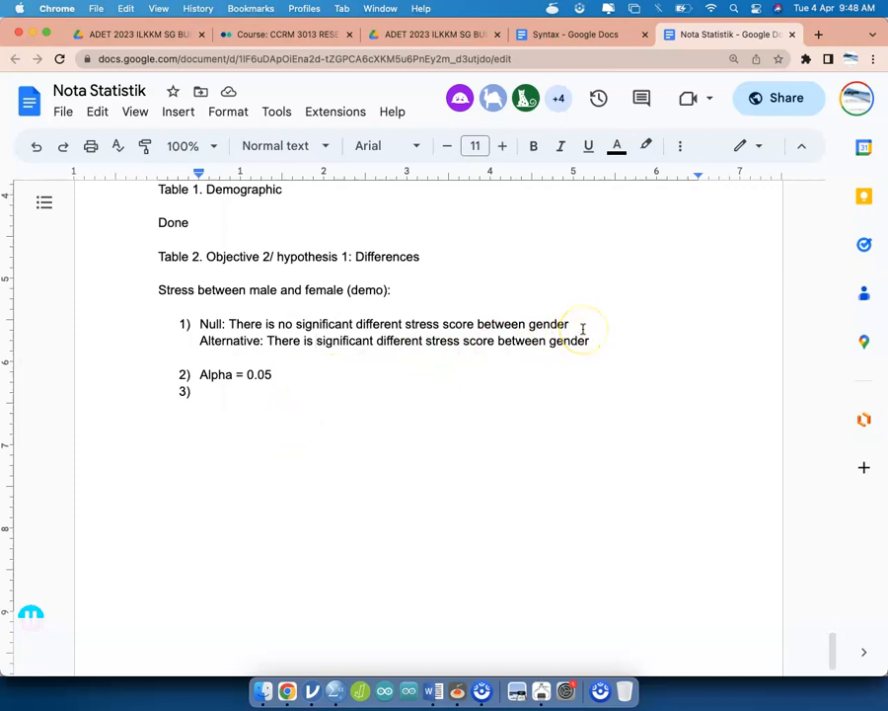
Step: Highlight the null hypothesis sentence and the alternative hypothesis sentence on stress score between gender in turn
{"action": "left_click_drag", "start_coordinate": [584, 329], "coordinate": [234, 324]}
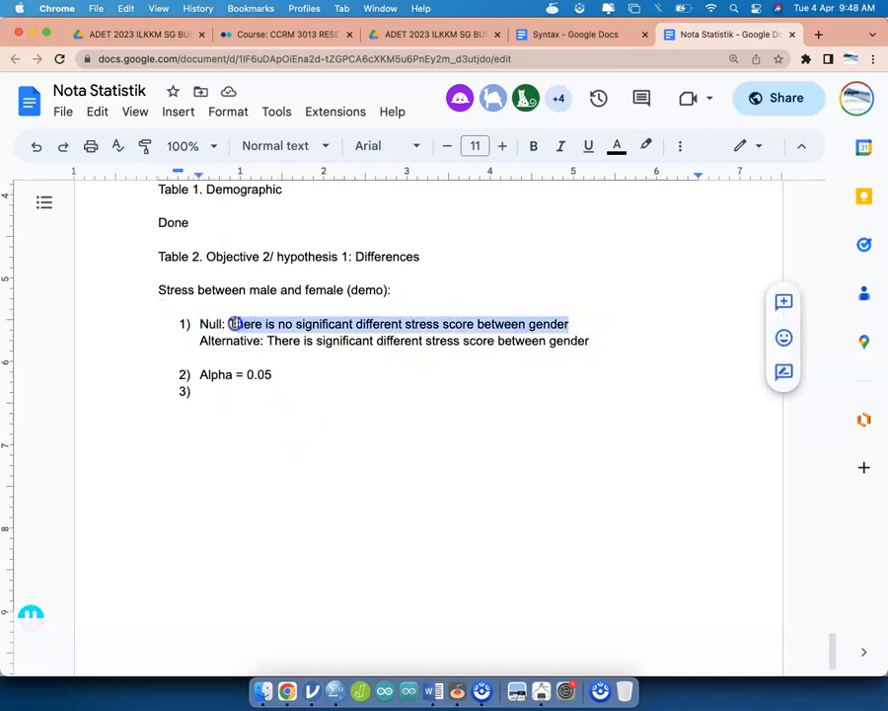
{"action": "left_click", "coordinate": [593, 342]}
{"action": "left_click_drag", "start_coordinate": [592, 342], "coordinate": [264, 335]}
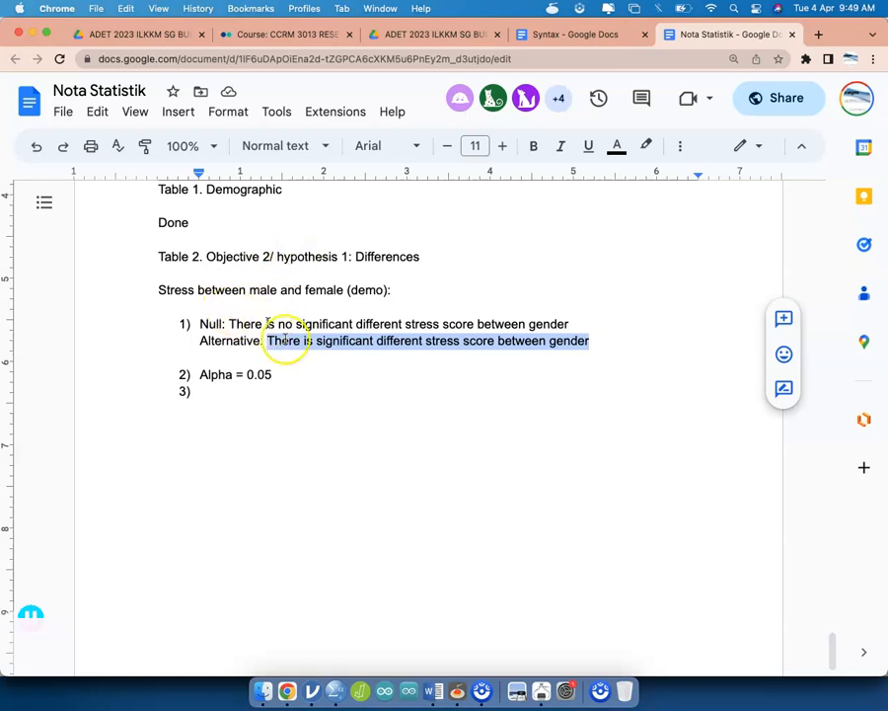
{"action": "left_click", "coordinate": [310, 374]}
{"action": "type", "text": "/ error"}
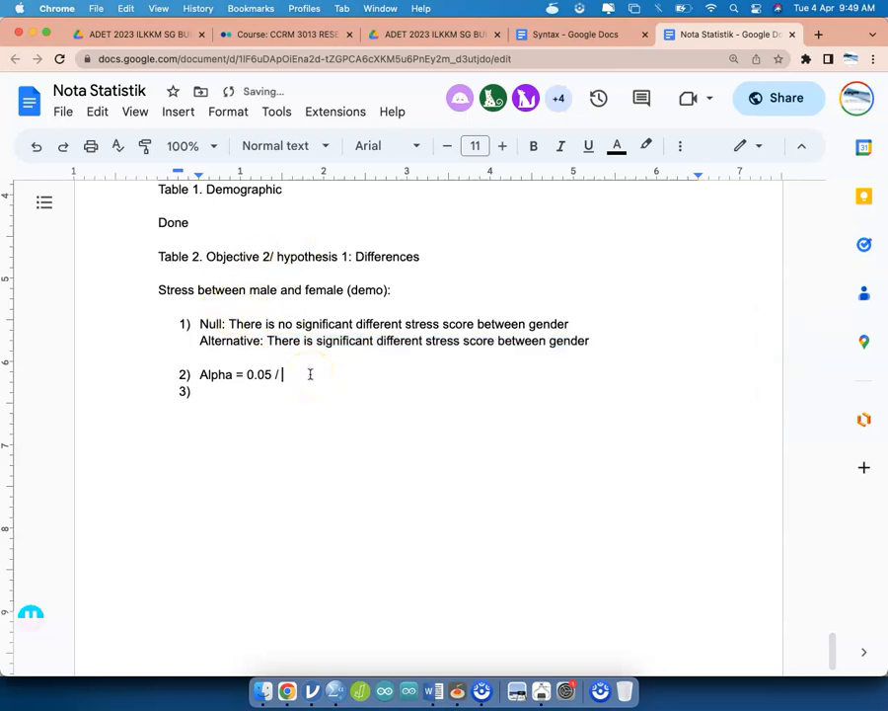
{"action": "key", "text": "BackSpace"}
{"action": "key", "text": "BackSpace"}
{"action": "key", "text": "BackSpace"}
{"action": "key", "text": "BackSpace"}
{"action": "key", "text": "BackSpace"}
{"action": "key", "text": "BackSpace"}
{"action": "key", "text": "BackSpace"}
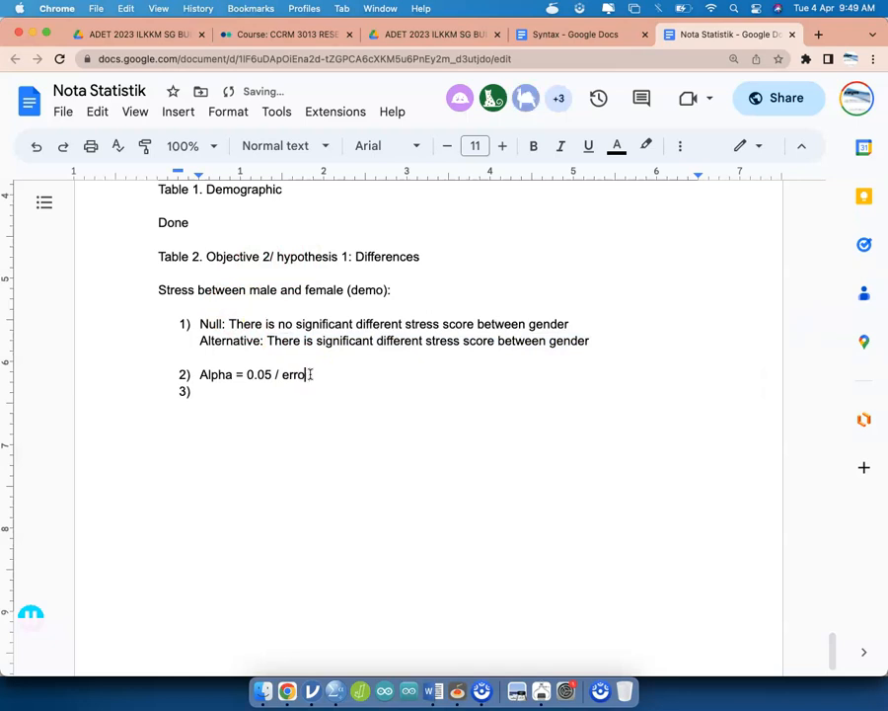
Step: Write list item 3 below the alpha line as "RUN/ CALCULATE + REPORT = statistical value, p-value, 95%CI (jika perlu)"
{"action": "key", "text": "Down"}
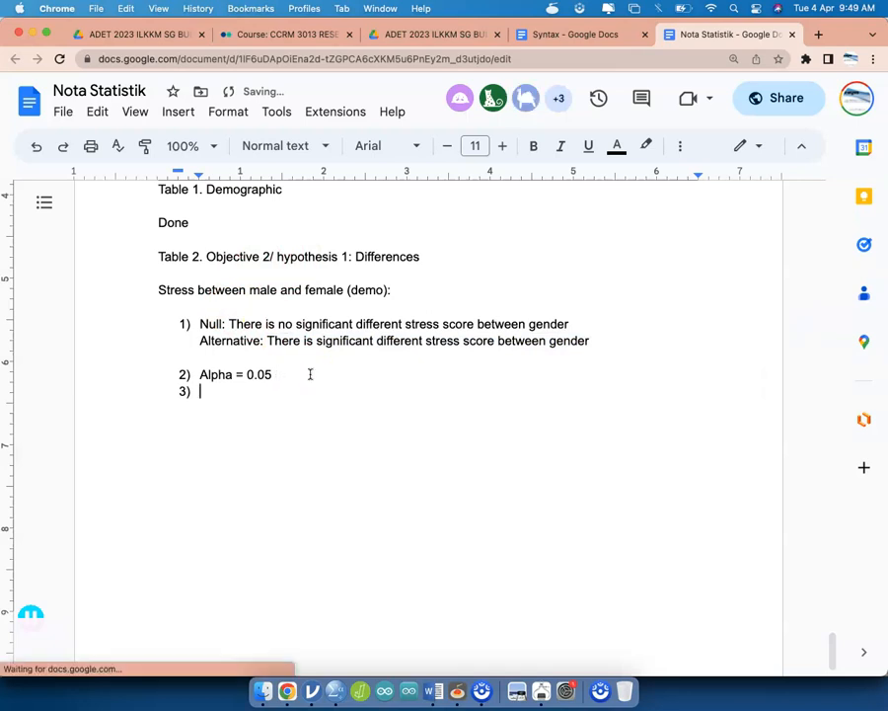
{"action": "type", "text": "RUN/"}
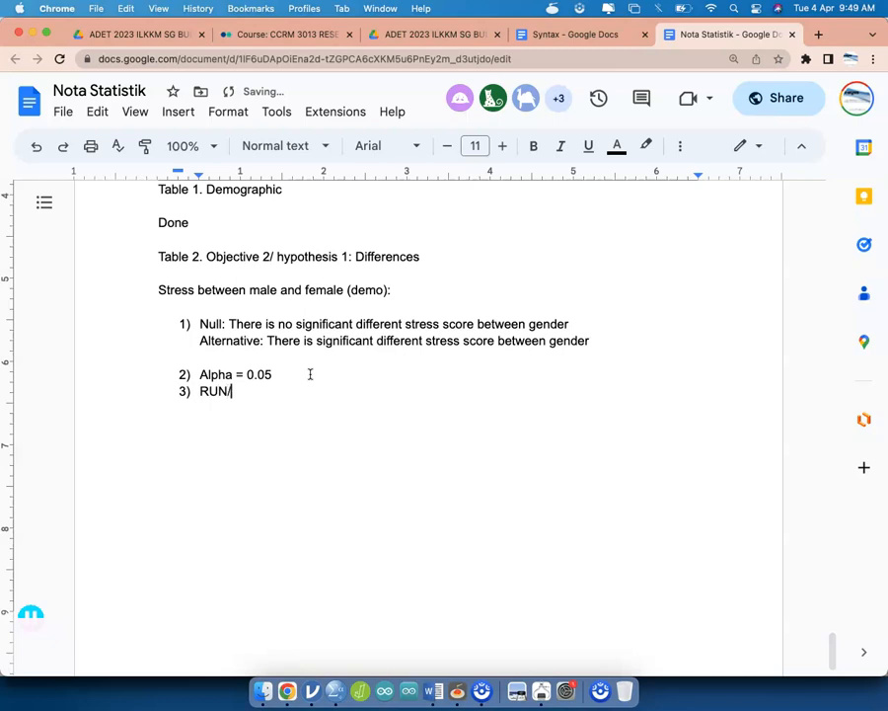
{"action": "type", "text": " CALCULATE +"}
{"action": "type", "text": "REPORT = statistical "}
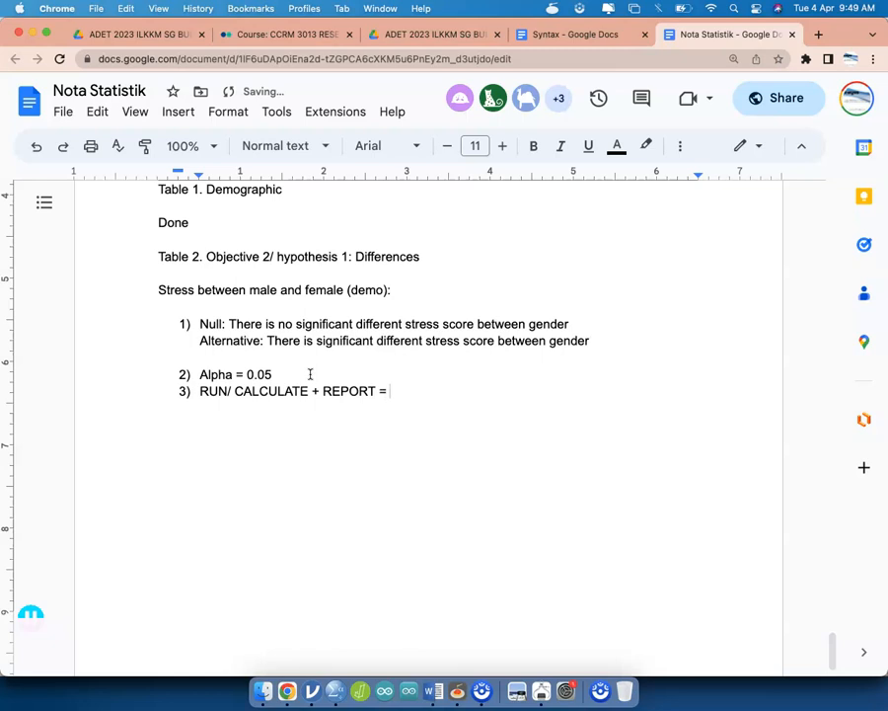
{"action": "type", "text": "valu"}
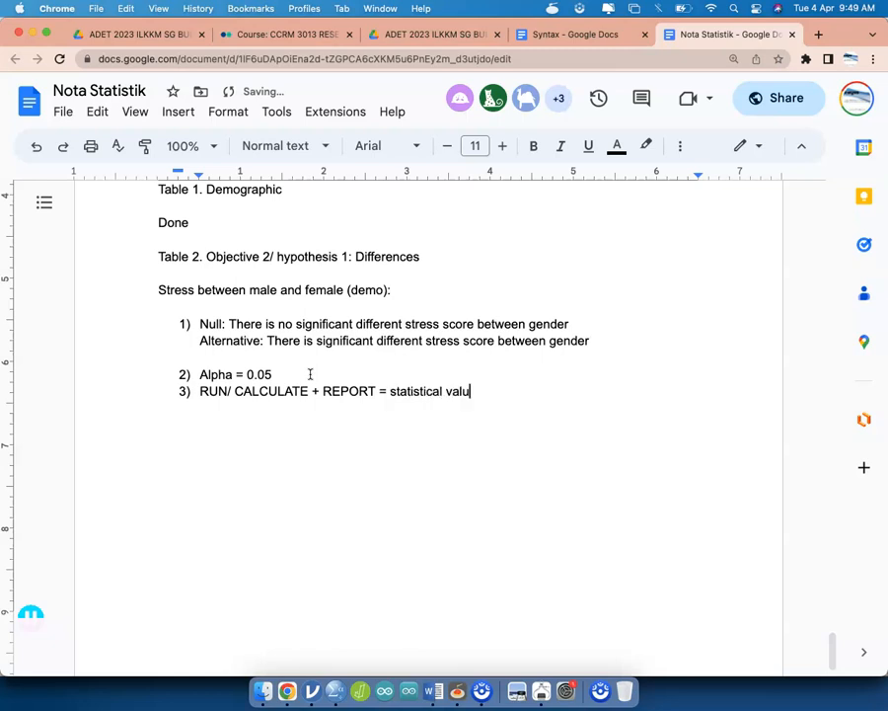
{"action": "type", "text": "e, p-value, 9"}
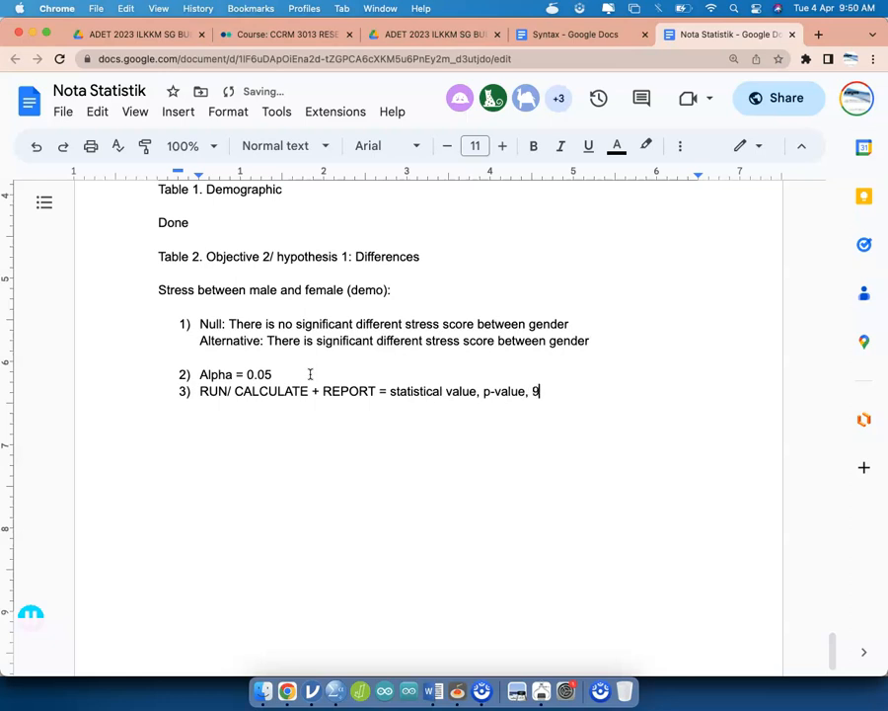
{"action": "type", "text": "5%CI (jika perlu"}
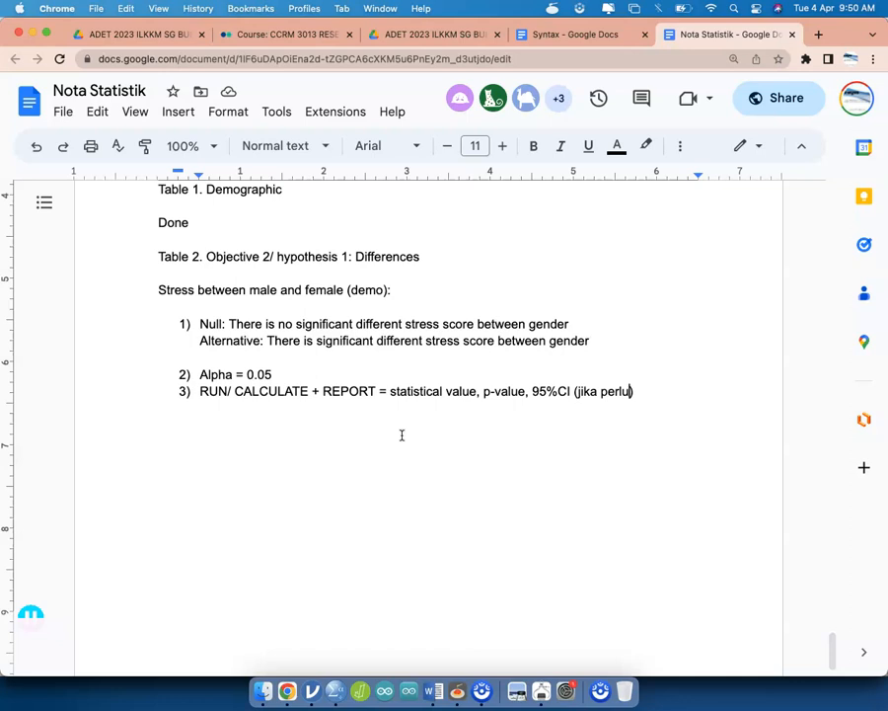
Step: Search Google in a new browser tab for "laporan covid mengikut negeri moh"
{"action": "left_click", "coordinate": [819, 36]}
{"action": "type", "text": "laporan "}
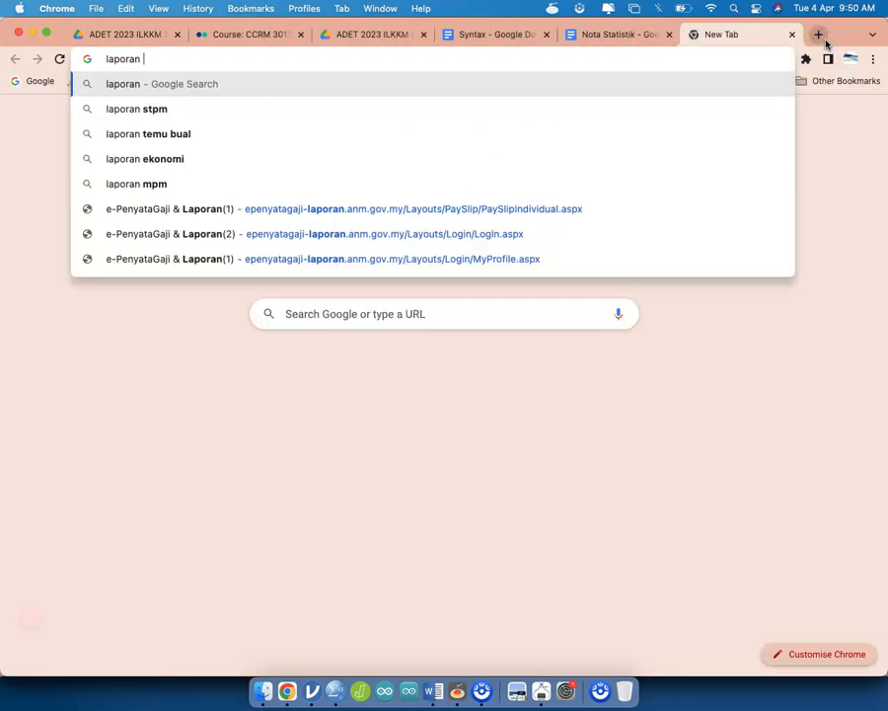
{"action": "type", "text": "covid m"}
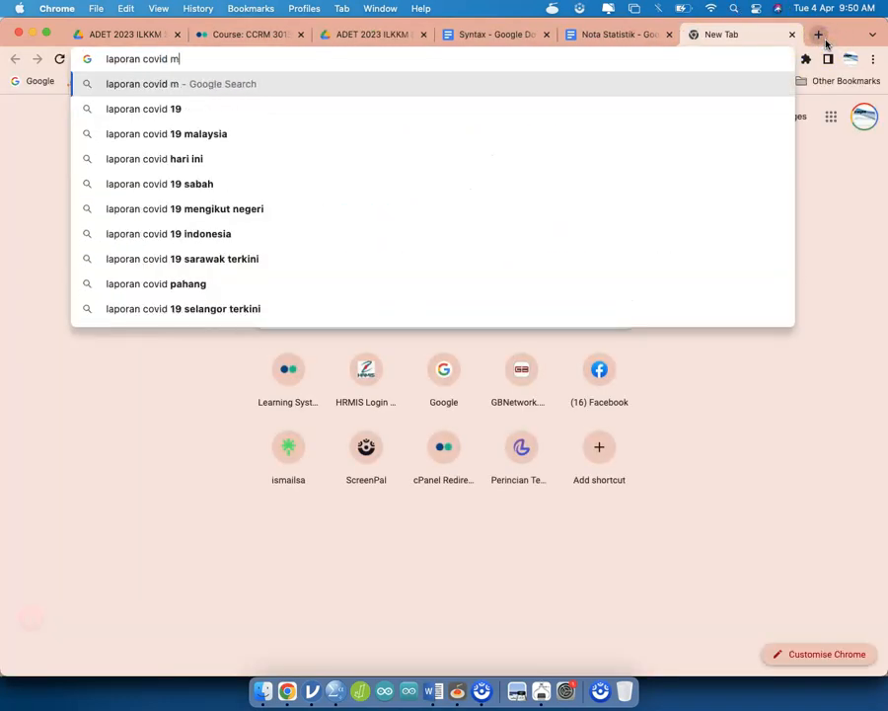
{"action": "type", "text": "engikut"}
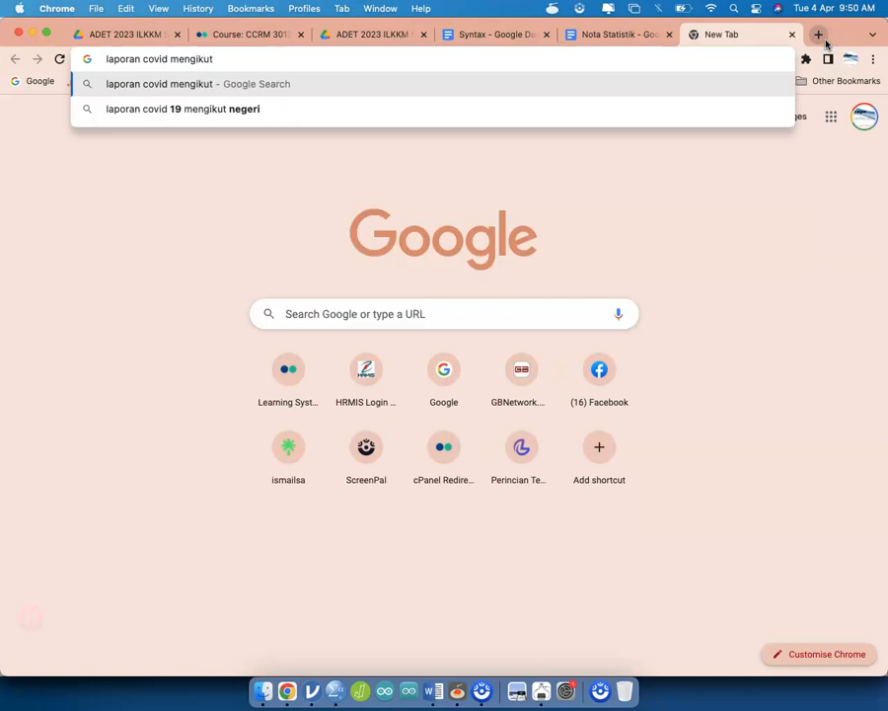
{"action": "type", "text": " negeri moh"}
{"action": "key", "text": "Return"}
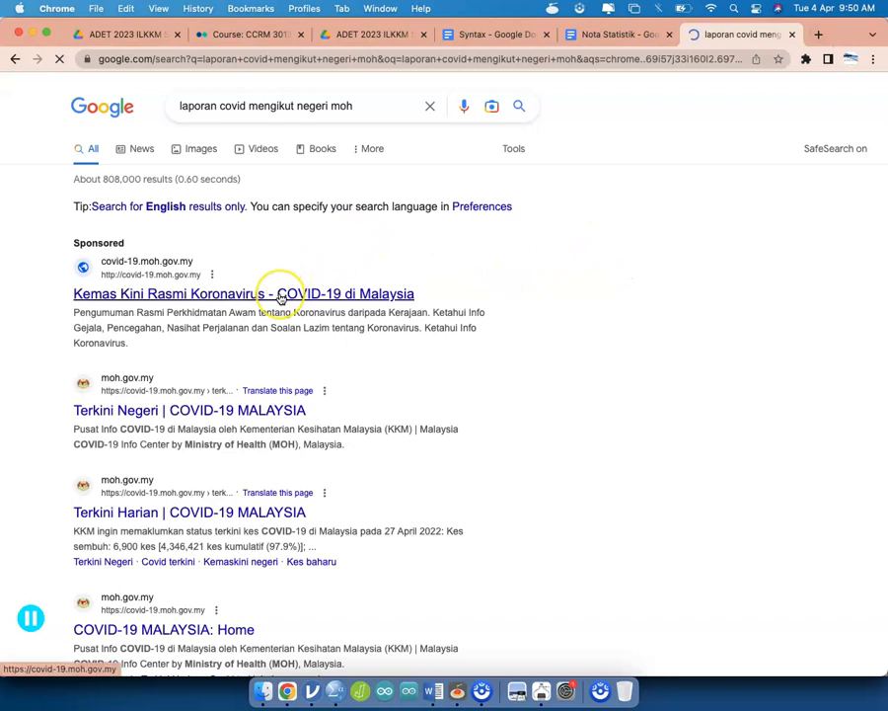
Step: Open the search result "Terkini Negeri | COVID-19 MALAYSIA" in a separate browser tab and switch to it
{"action": "right_click", "coordinate": [257, 408]}
{"action": "left_click", "coordinate": [667, 130]}
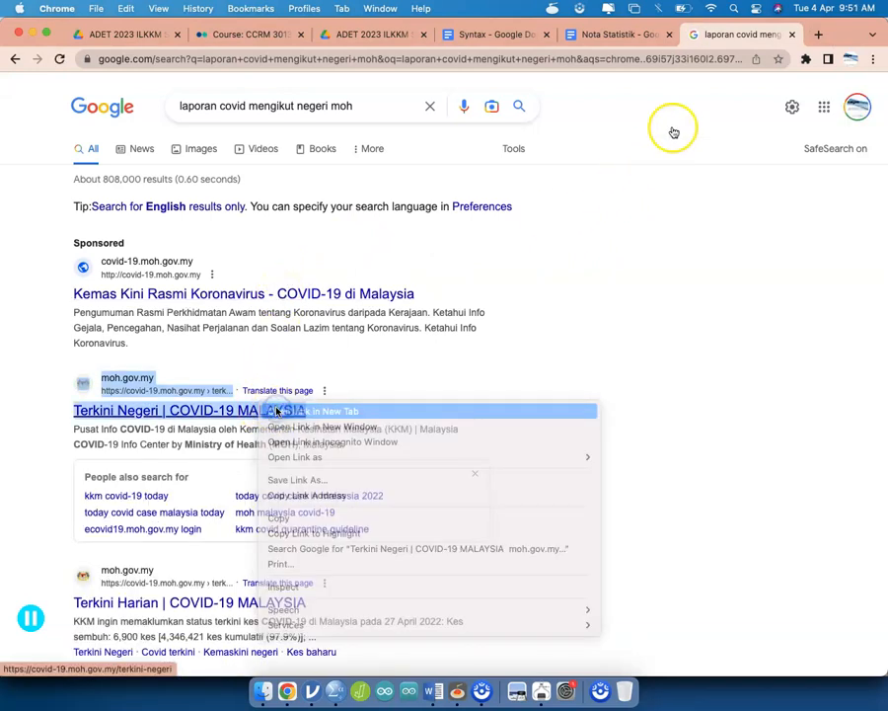
{"action": "left_click", "coordinate": [736, 39]}
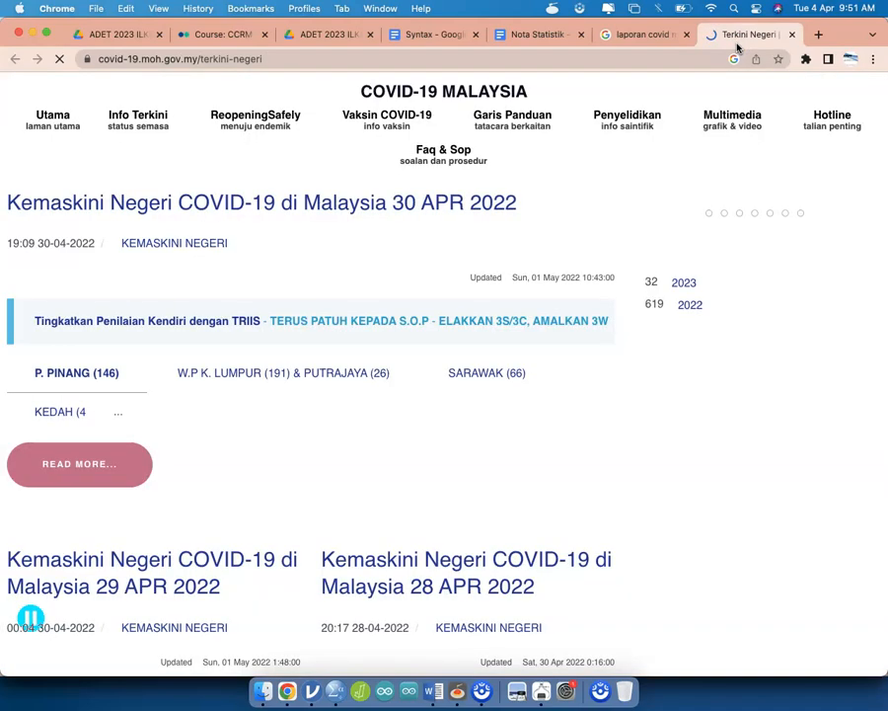
Step: Open the state update "Kemaskini Negeri COVID-19 di Malaysia 29 APR 2022" and examine Pulau Pinang's case charts, district tables and hotspot localities
{"action": "scroll", "coordinate": [438, 385], "scroll_direction": "down", "scroll_amount": 5}
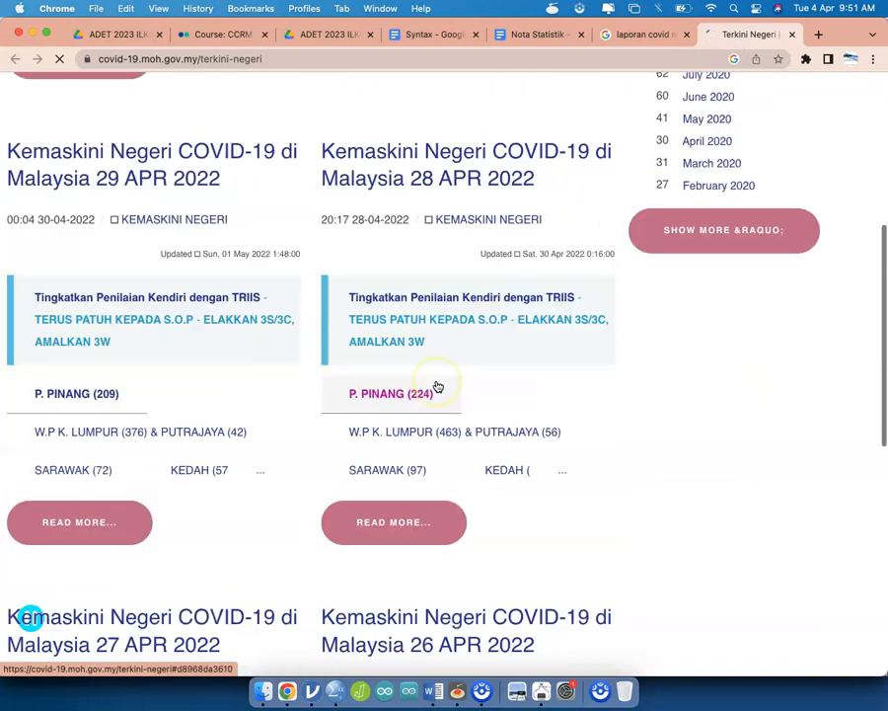
{"action": "left_click", "coordinate": [165, 172]}
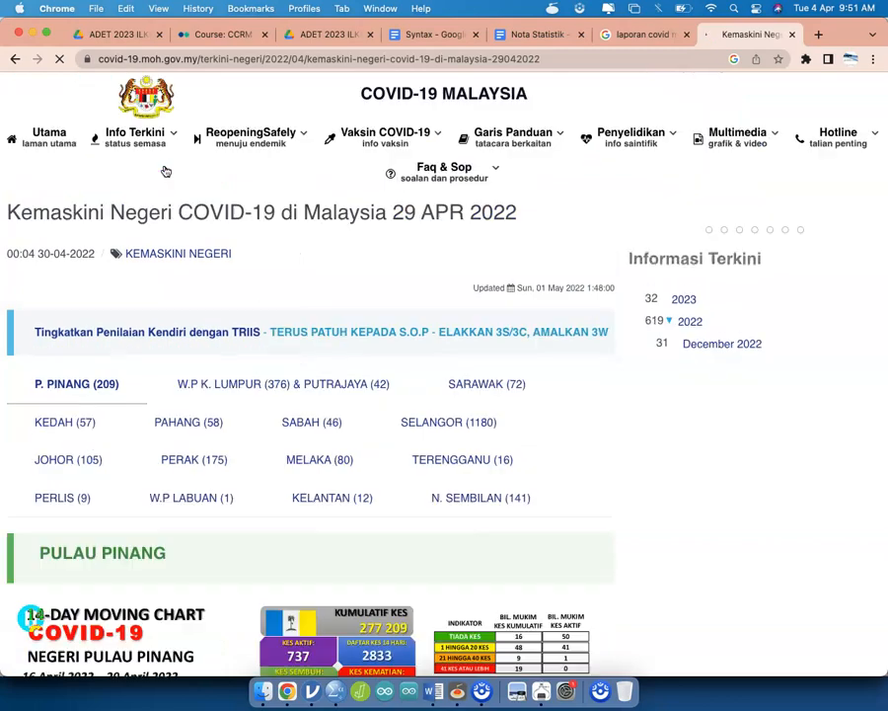
{"action": "scroll", "coordinate": [194, 235], "scroll_direction": "down", "scroll_amount": 6}
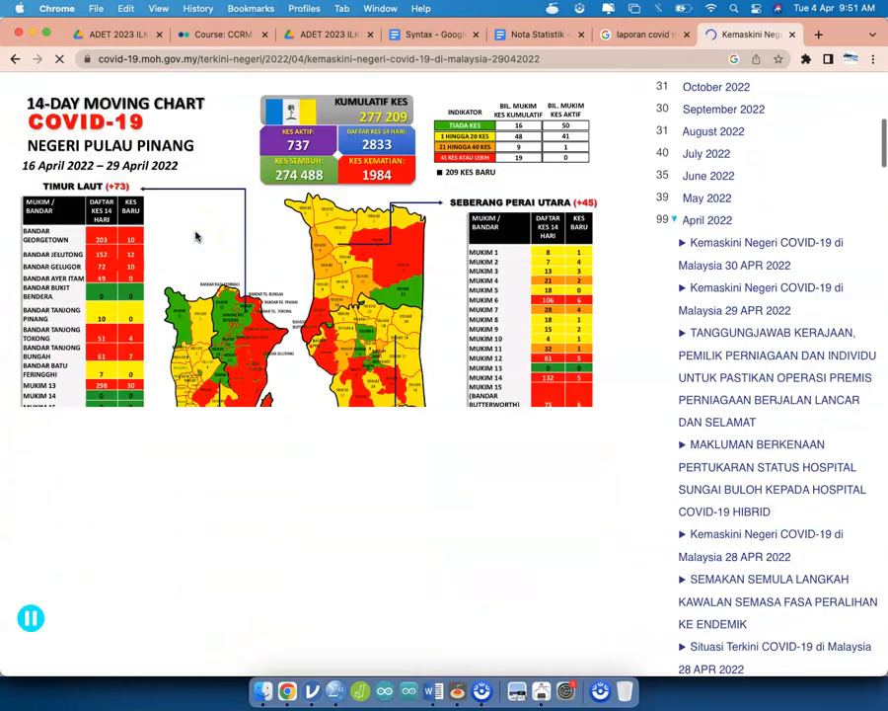
{"action": "scroll", "coordinate": [195, 235], "scroll_direction": "down", "scroll_amount": 3}
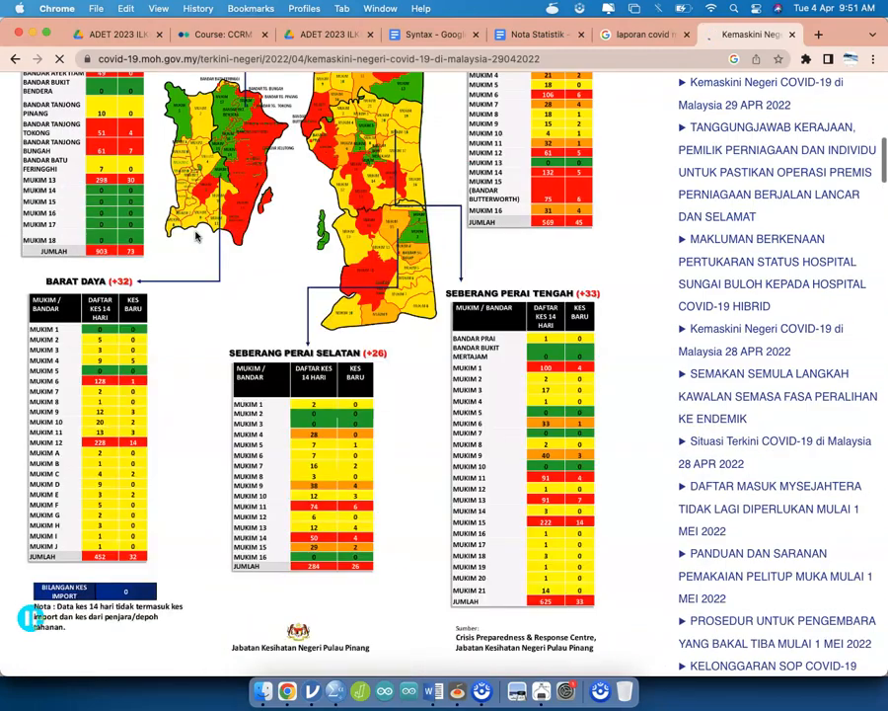
{"action": "scroll", "coordinate": [195, 236], "scroll_direction": "down", "scroll_amount": 5}
{"action": "scroll", "coordinate": [195, 236], "scroll_direction": "down", "scroll_amount": 8}
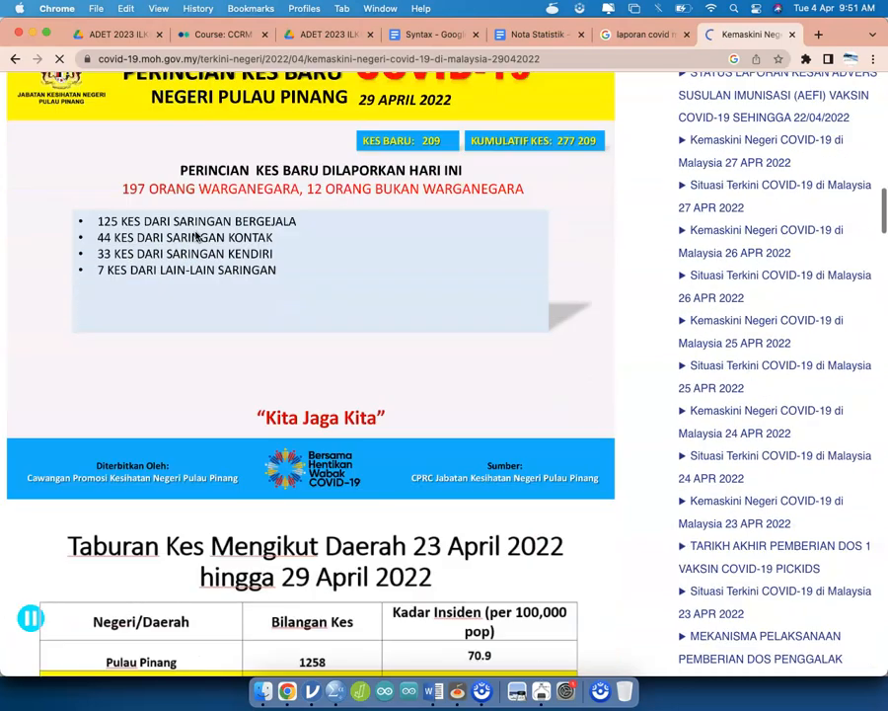
{"action": "scroll", "coordinate": [195, 236], "scroll_direction": "down", "scroll_amount": 15}
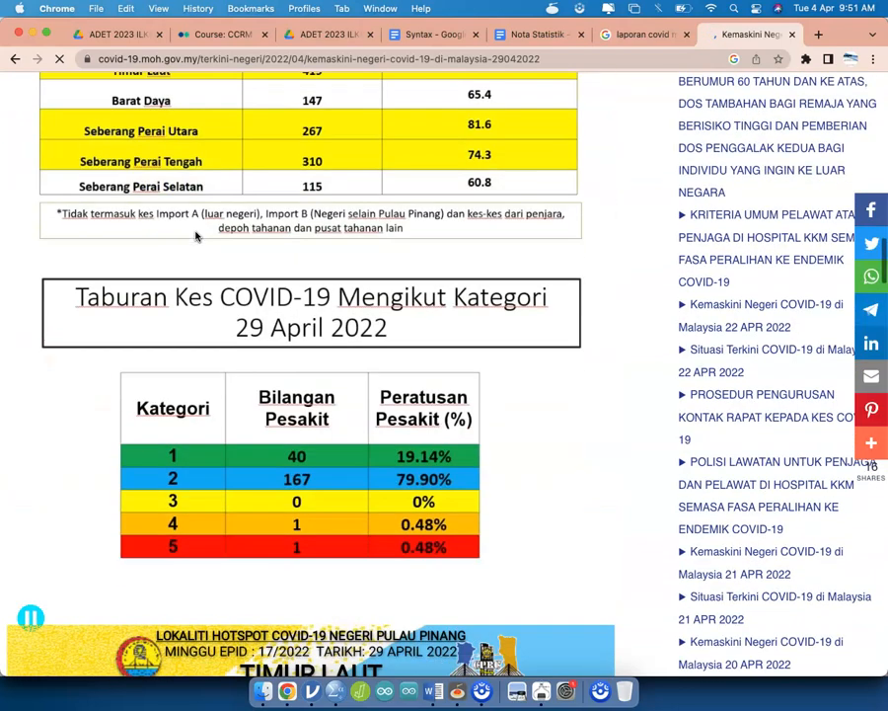
{"action": "scroll", "coordinate": [195, 236], "scroll_direction": "down", "scroll_amount": 20}
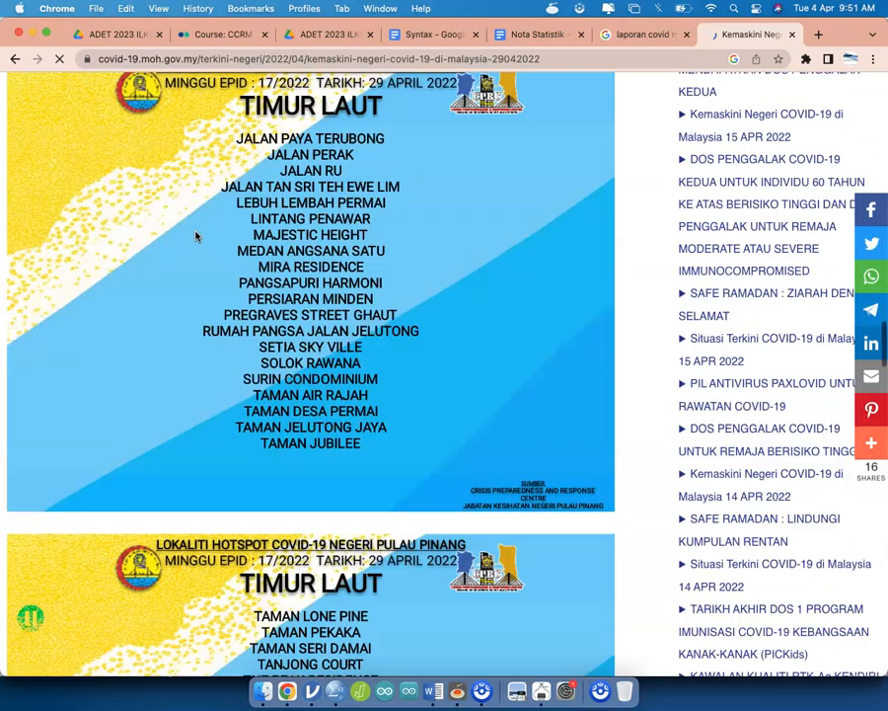
{"action": "scroll", "coordinate": [196, 236], "scroll_direction": "down", "scroll_amount": 8}
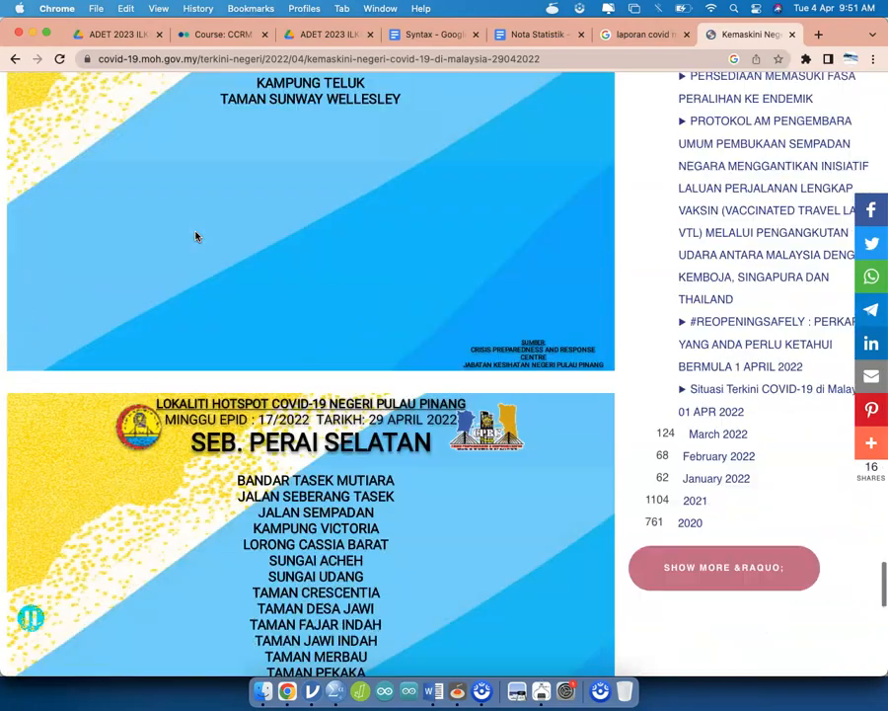
Step: Close the COVID-19 state update and the Google search results, returning to the Nota Statistik document
{"action": "scroll", "coordinate": [195, 236], "scroll_direction": "up", "scroll_amount": 20}
{"action": "scroll", "coordinate": [196, 236], "scroll_direction": "up", "scroll_amount": 10}
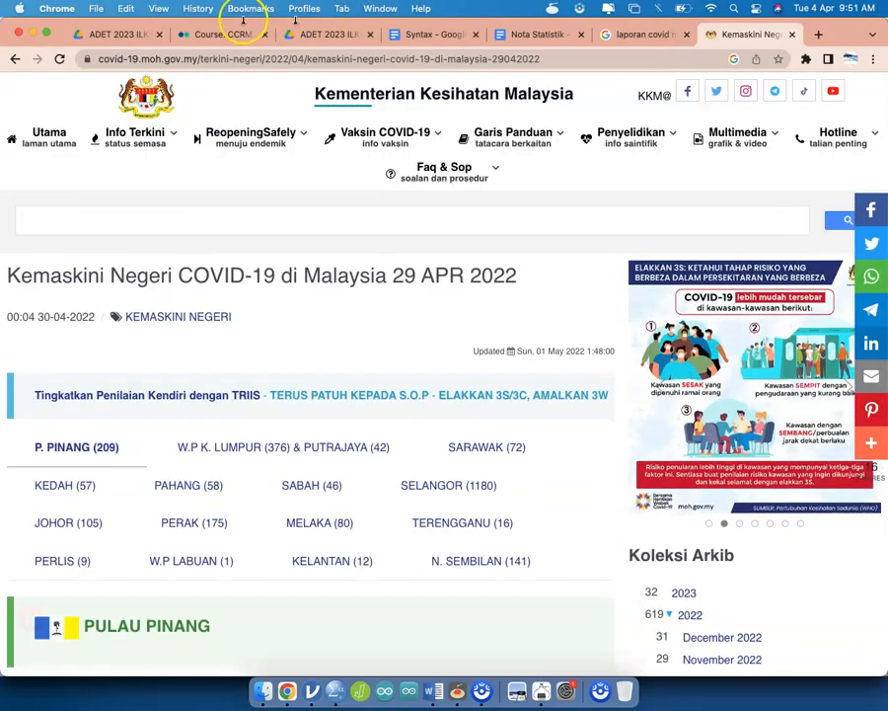
{"action": "left_click", "coordinate": [793, 35]}
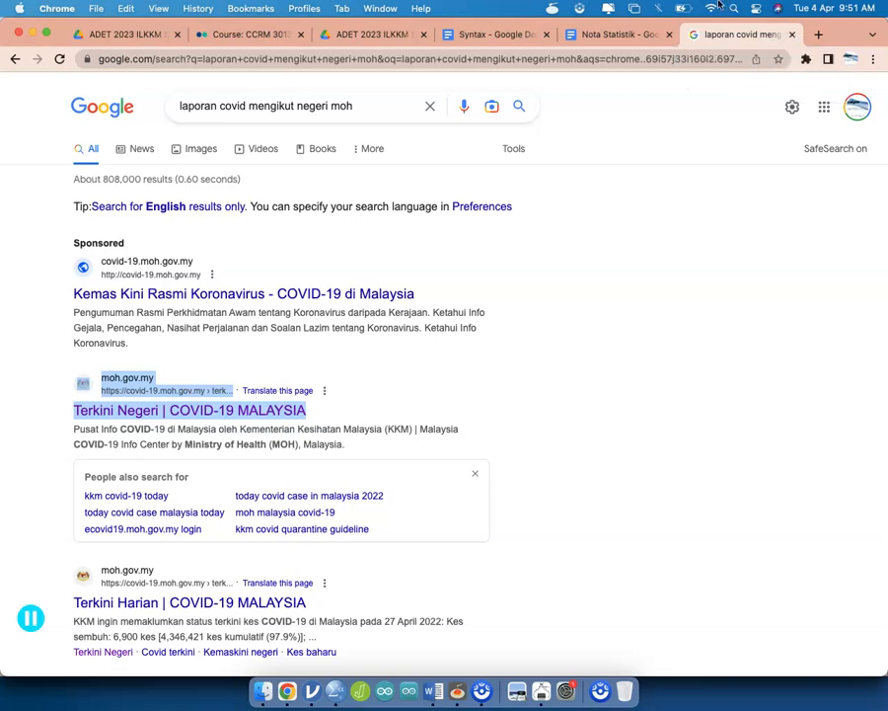
{"action": "left_click", "coordinate": [793, 35]}
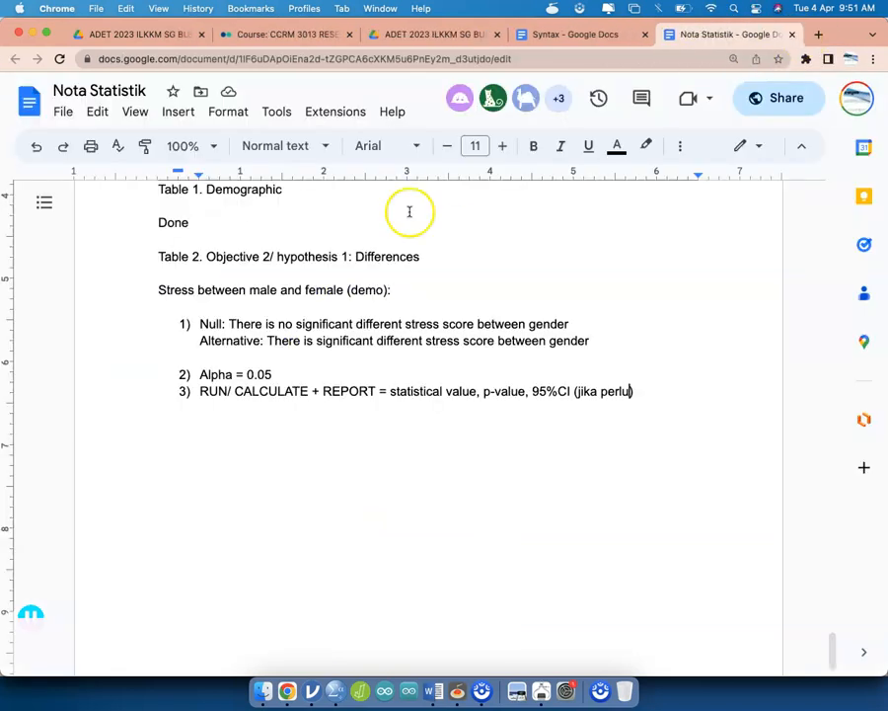
Step: Add "DECISION" as list item 4 and "CONCLUSION" as list item 5 below the RUN/ CALCULATE line
{"action": "key", "text": "Return"}
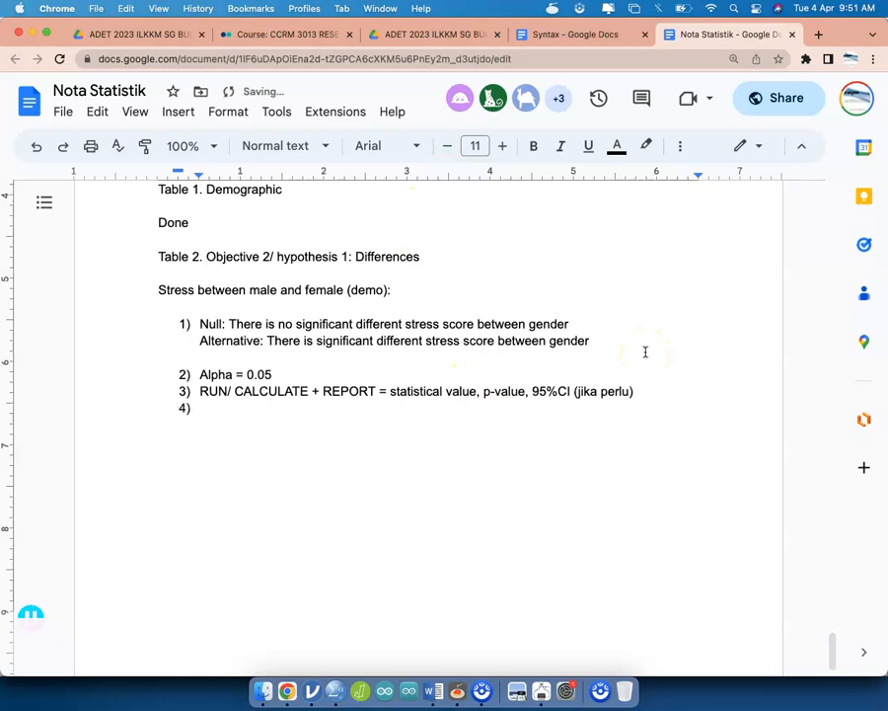
{"action": "type", "text": "DECISION"}
{"action": "key", "text": "Return"}
{"action": "type", "text": "CO"}
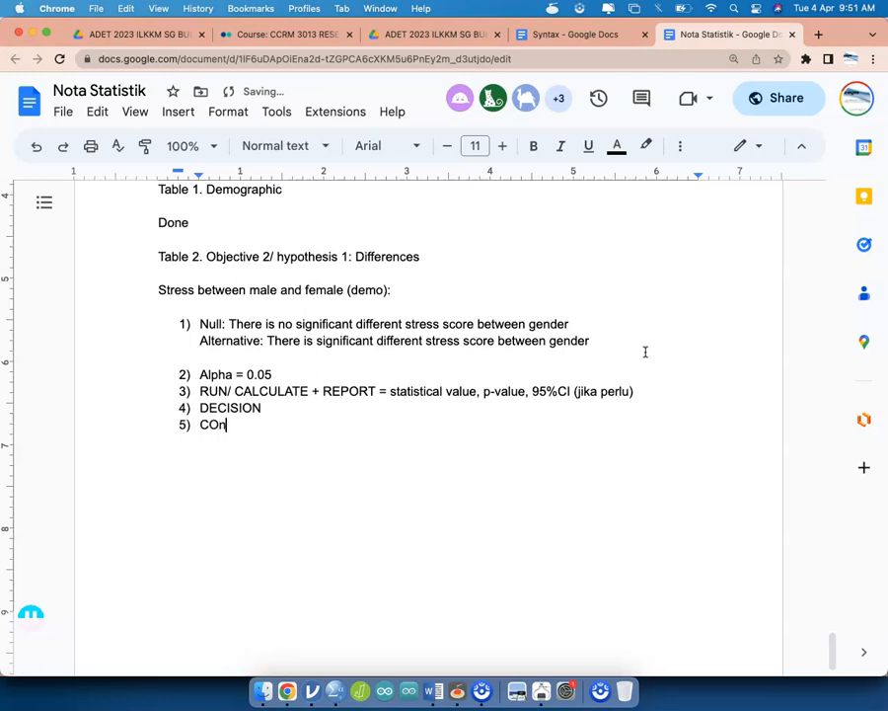
{"action": "type", "text": "NLC"}
{"action": "key", "text": "BackSpace"}
{"action": "key", "text": "BackSpace"}
{"action": "type", "text": "CLUSION"}
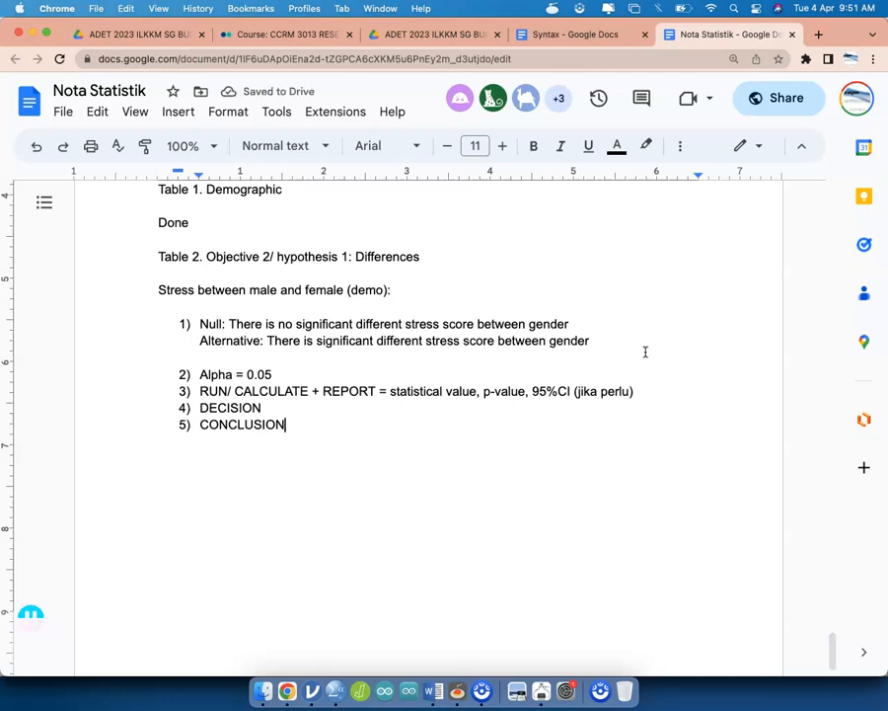
Step: Switch to DATA ADET2023.sav in the SPSS Data Editor, open the Independent-Samples T Test and enlarge its dialog
{"action": "key", "text": "ctrl+Up"}
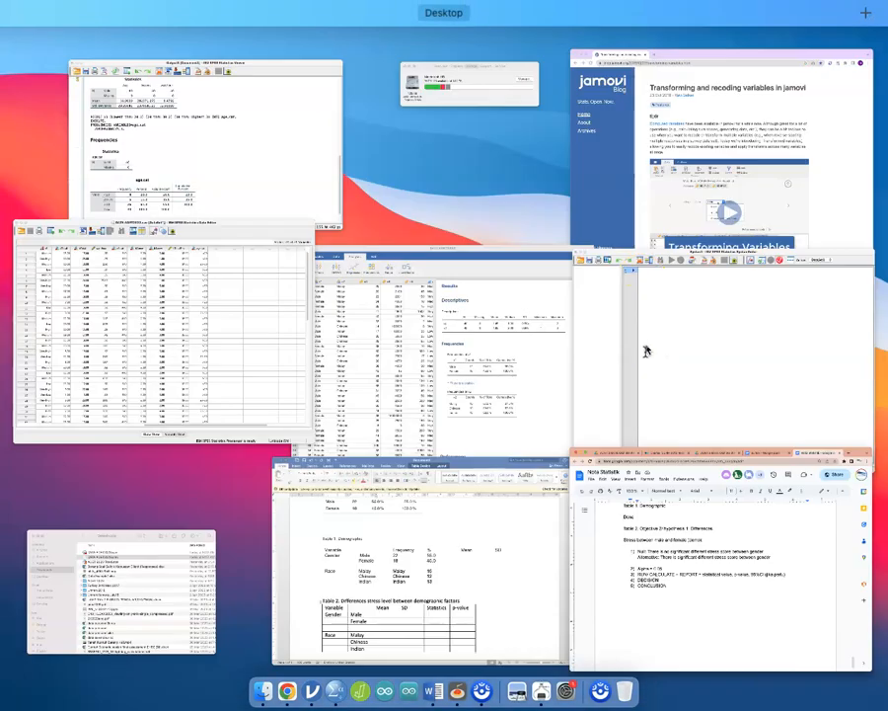
{"action": "left_click", "coordinate": [248, 355]}
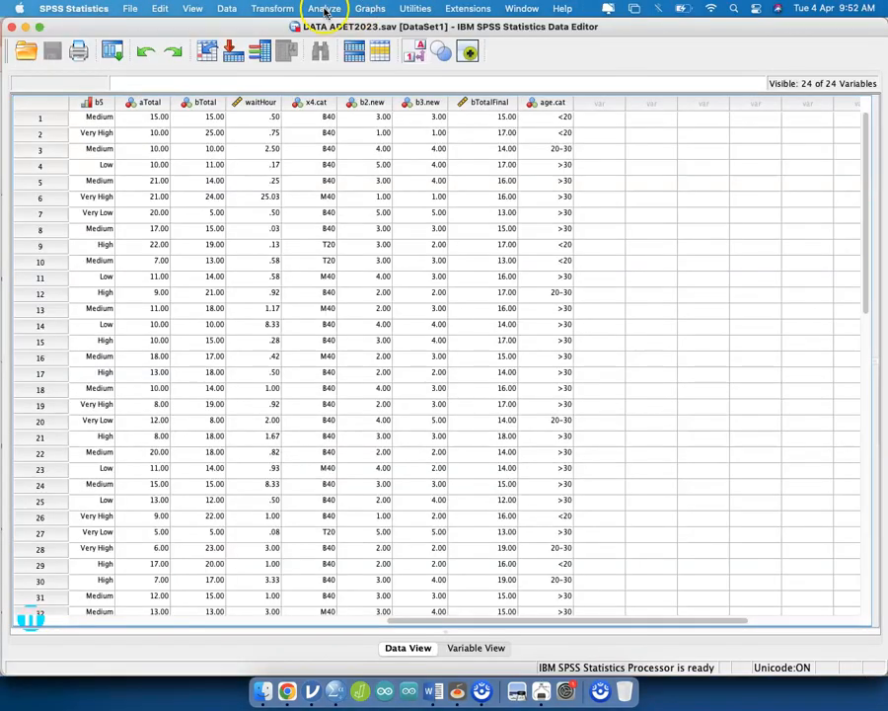
{"action": "left_click", "coordinate": [324, 9]}
{"action": "mouse_move", "coordinate": [371, 88]}
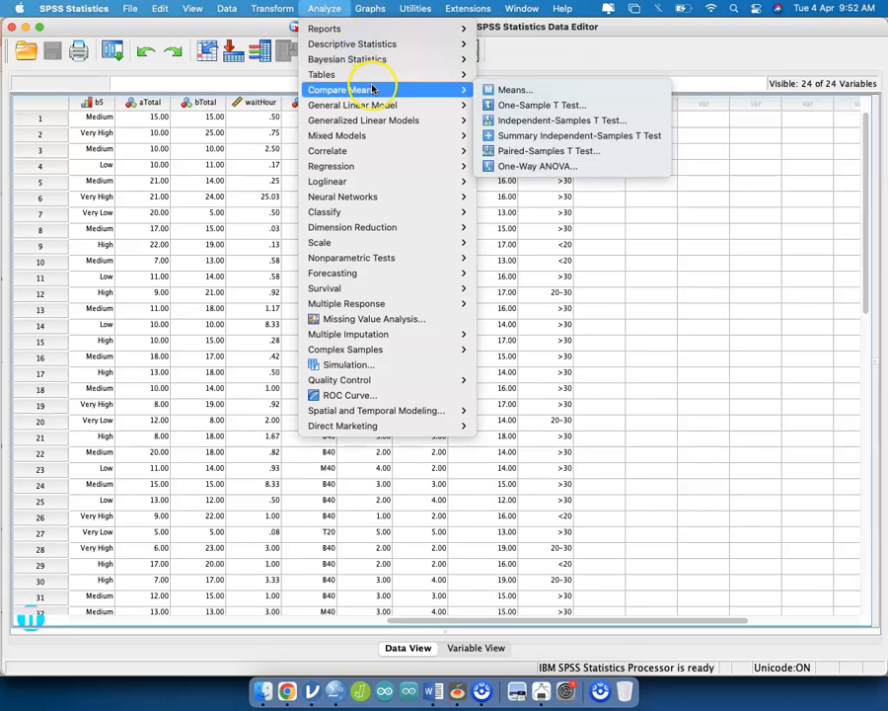
{"action": "left_click", "coordinate": [503, 122]}
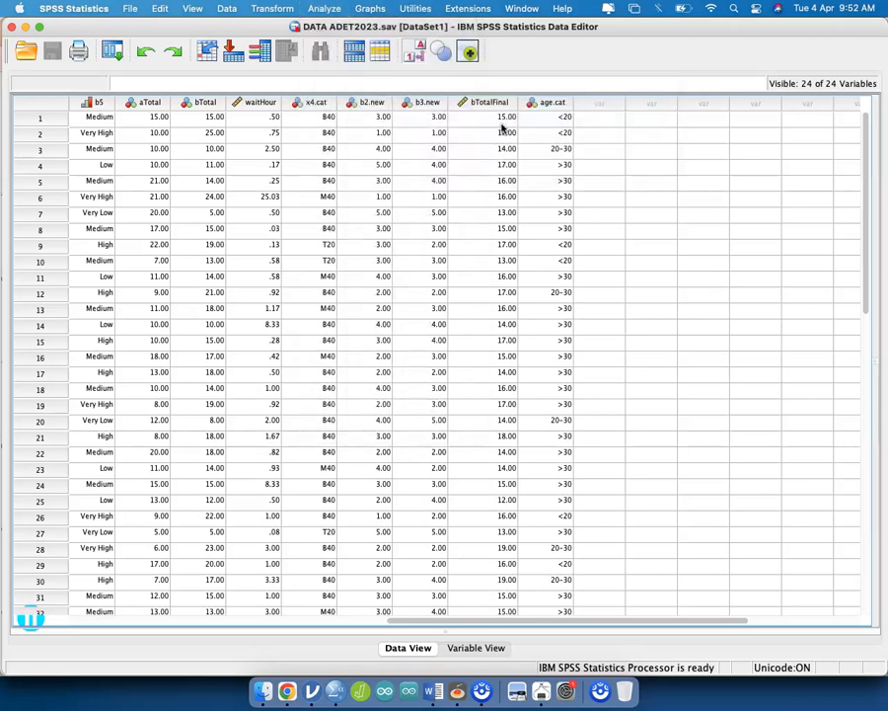
{"action": "left_click_drag", "start_coordinate": [663, 287], "coordinate": [701, 535]}
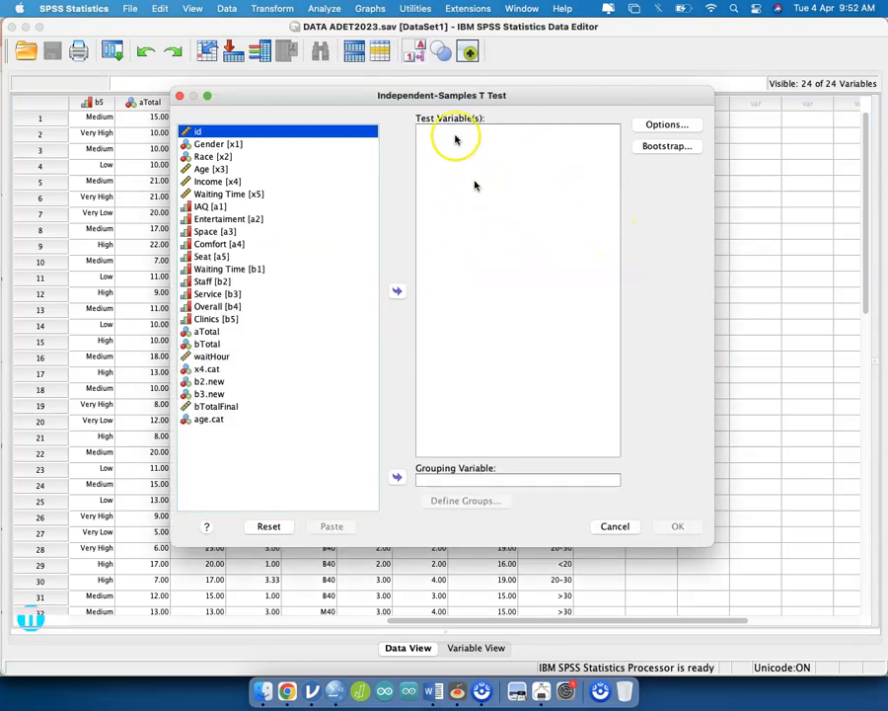
Step: Assign bTotalFinal as the test variable and Gender [x1] as the grouping variable
{"action": "left_click", "coordinate": [225, 410]}
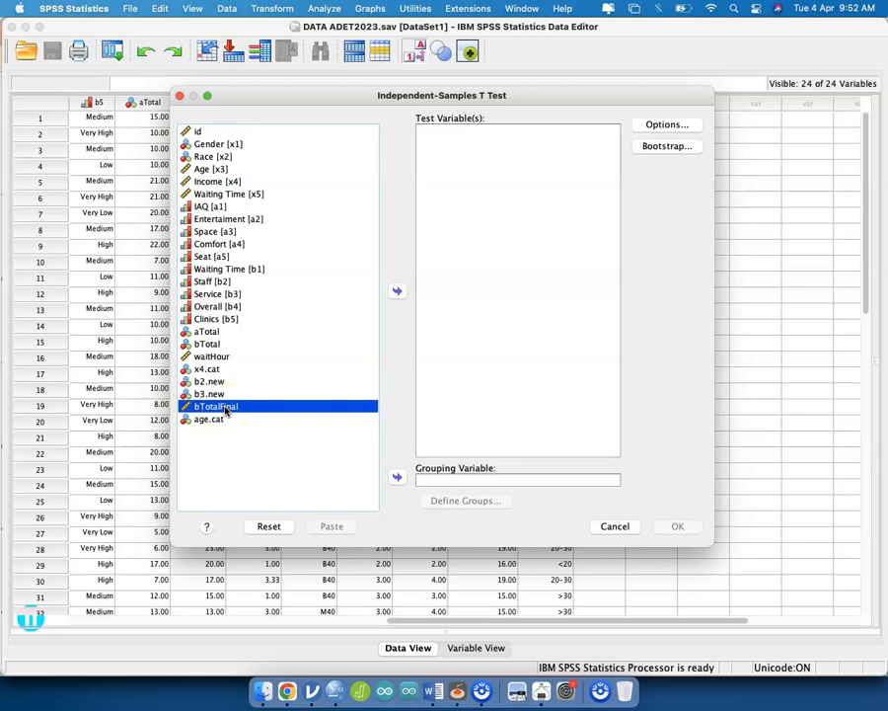
{"action": "left_click", "coordinate": [398, 290]}
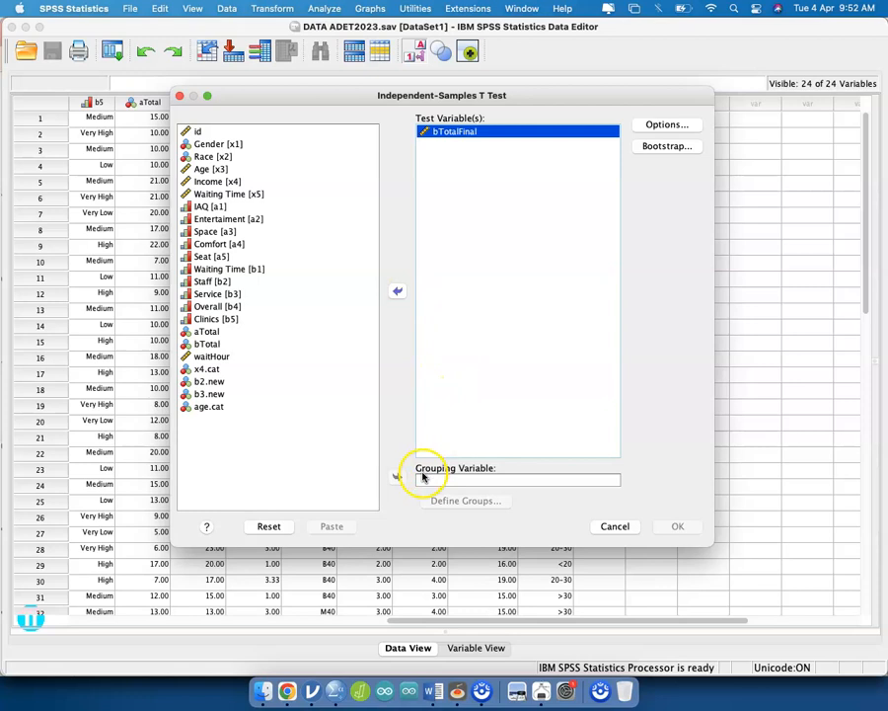
{"action": "left_click", "coordinate": [255, 156]}
{"action": "left_click", "coordinate": [244, 145]}
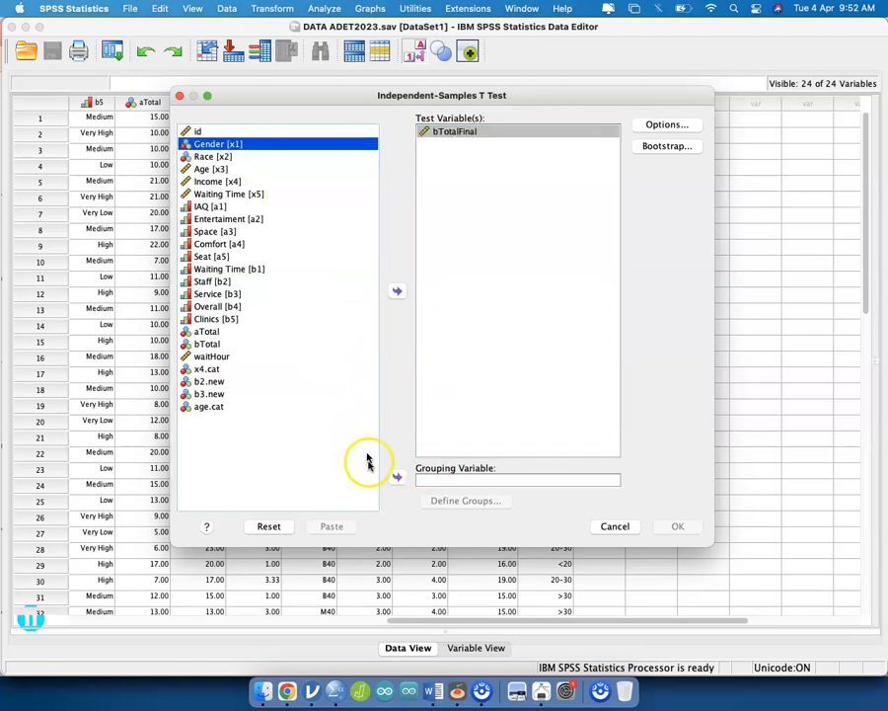
{"action": "left_click", "coordinate": [396, 477]}
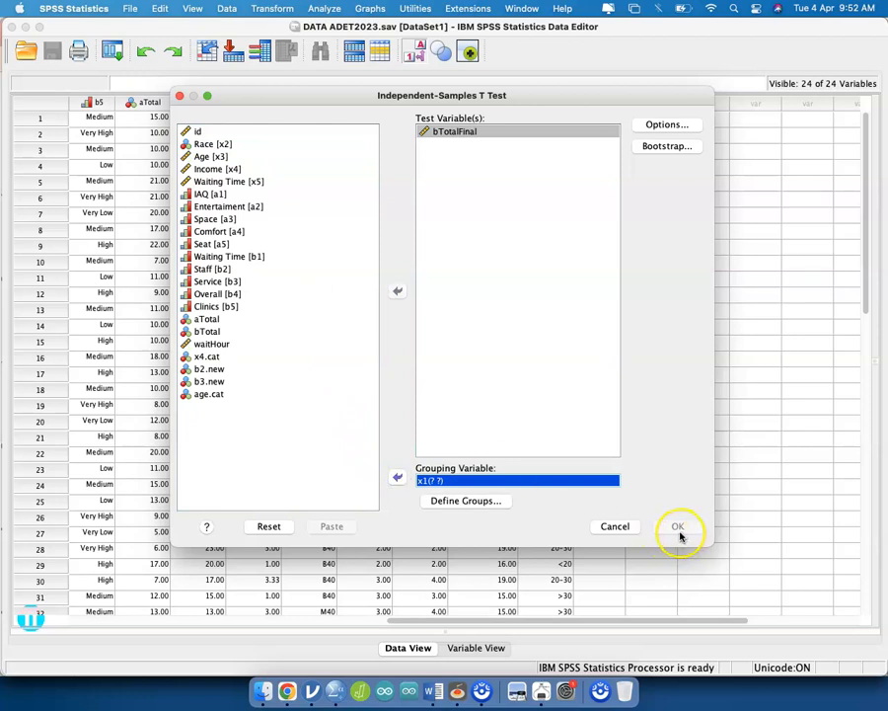
Step: Define the gender groups with specified values, 1 for Group 1 and 2 for Group 2
{"action": "left_click", "coordinate": [458, 501]}
{"action": "left_click", "coordinate": [462, 506]}
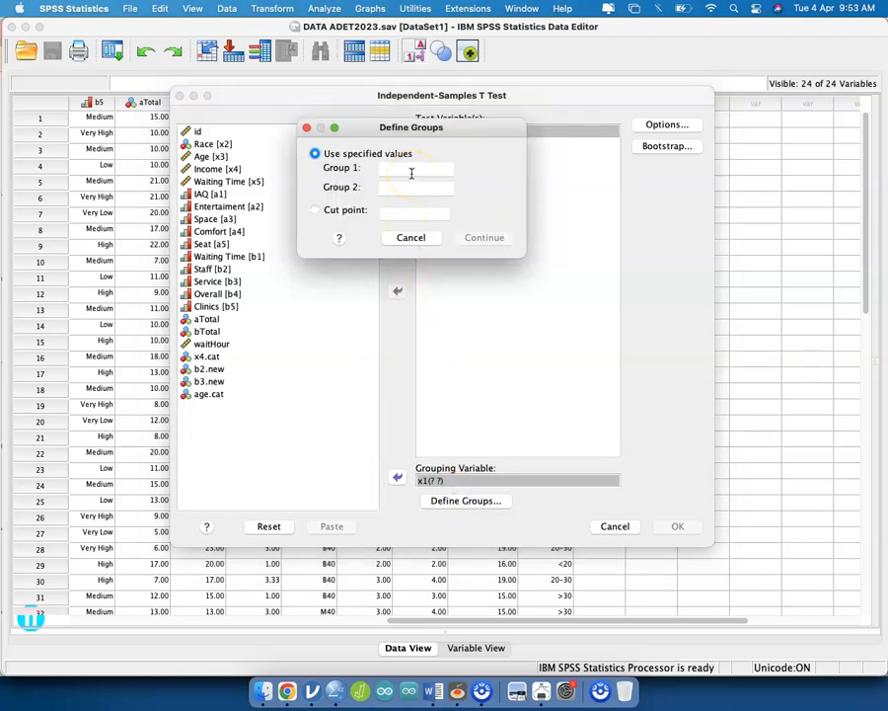
{"action": "left_click", "coordinate": [412, 171]}
{"action": "type", "text": "1"}
{"action": "key", "text": "Tab"}
{"action": "type", "text": "2"}
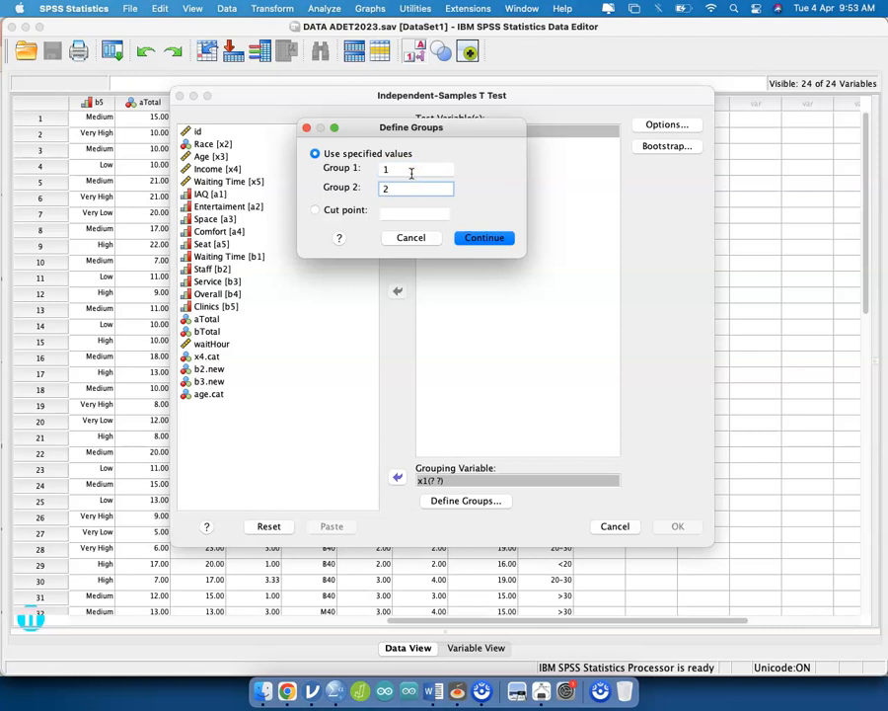
{"action": "left_click", "coordinate": [478, 239]}
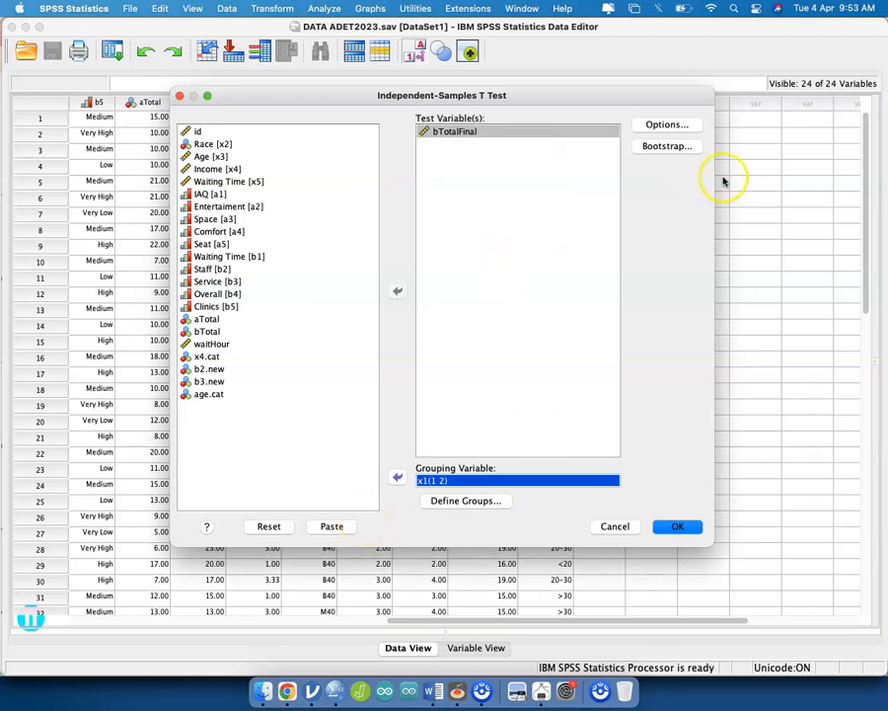
Step: Set the t-test's confidence interval percentage to 95% in its options
{"action": "left_click", "coordinate": [667, 125]}
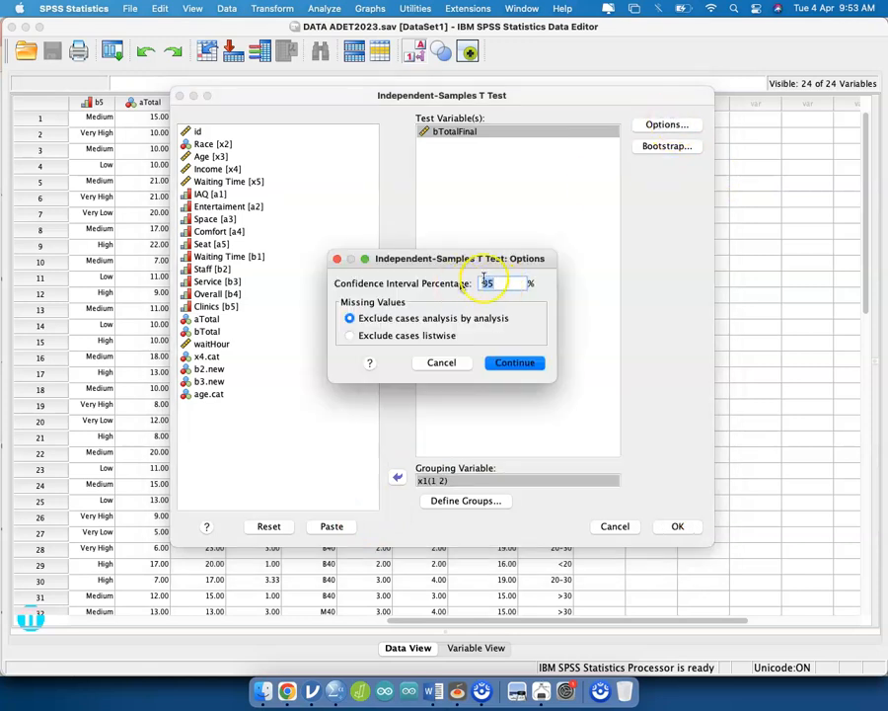
{"action": "left_click", "coordinate": [508, 284]}
{"action": "key", "text": "BackSpace"}
{"action": "type", "text": "9"}
{"action": "key", "text": "BackSpace"}
{"action": "type", "text": "5"}
{"action": "left_click", "coordinate": [517, 365]}
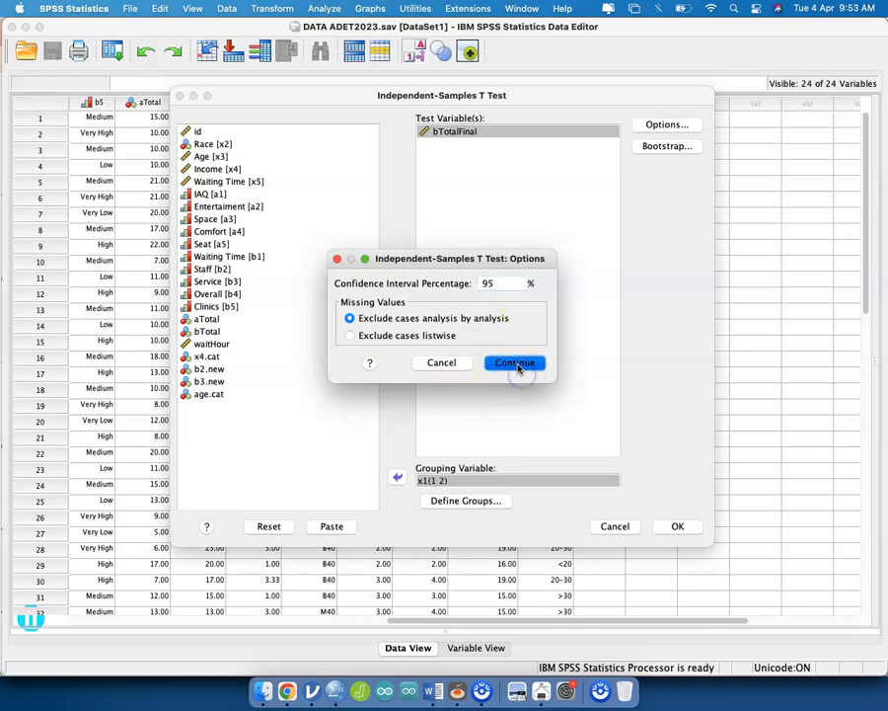
Step: Paste the t-test as syntax into the Syntax Editor and run the whole T-TEST command
{"action": "left_click", "coordinate": [330, 528]}
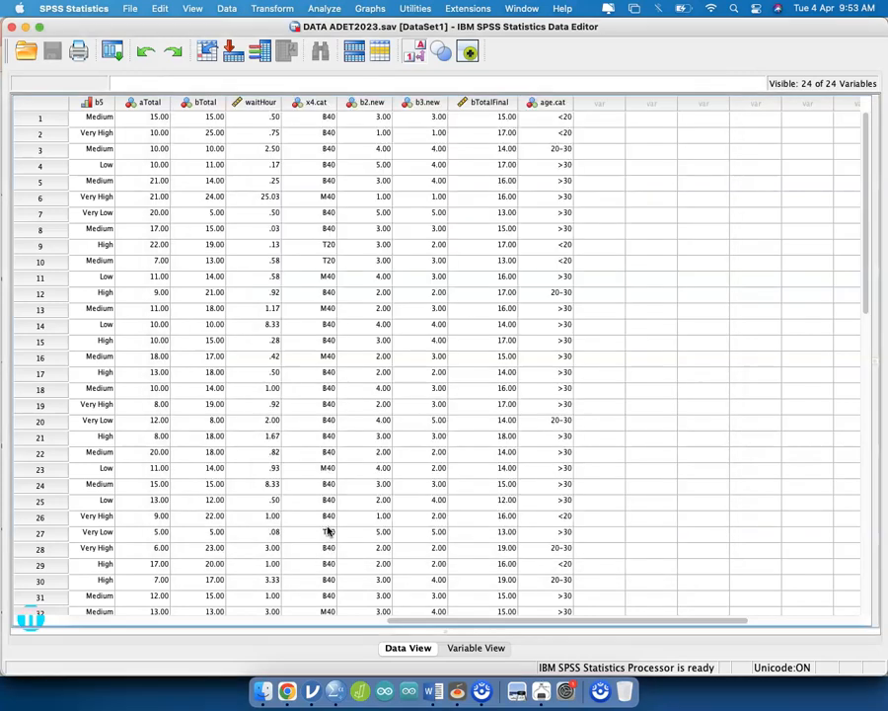
{"action": "key", "text": "ctrl+Up"}
{"action": "left_click", "coordinate": [625, 288]}
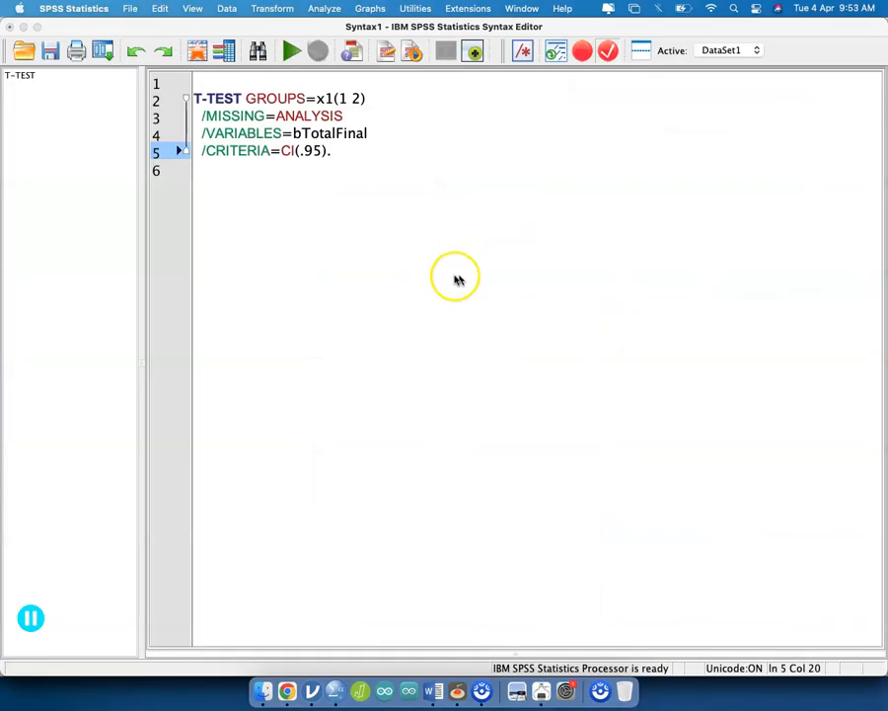
{"action": "left_click_drag", "start_coordinate": [340, 151], "coordinate": [135, 105]}
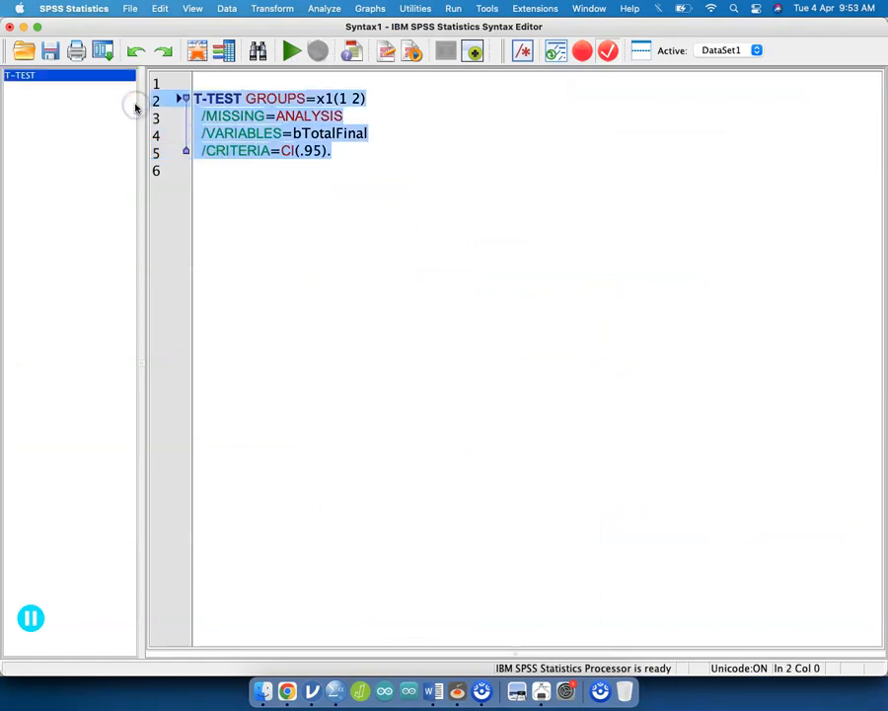
{"action": "key", "text": "super+r"}
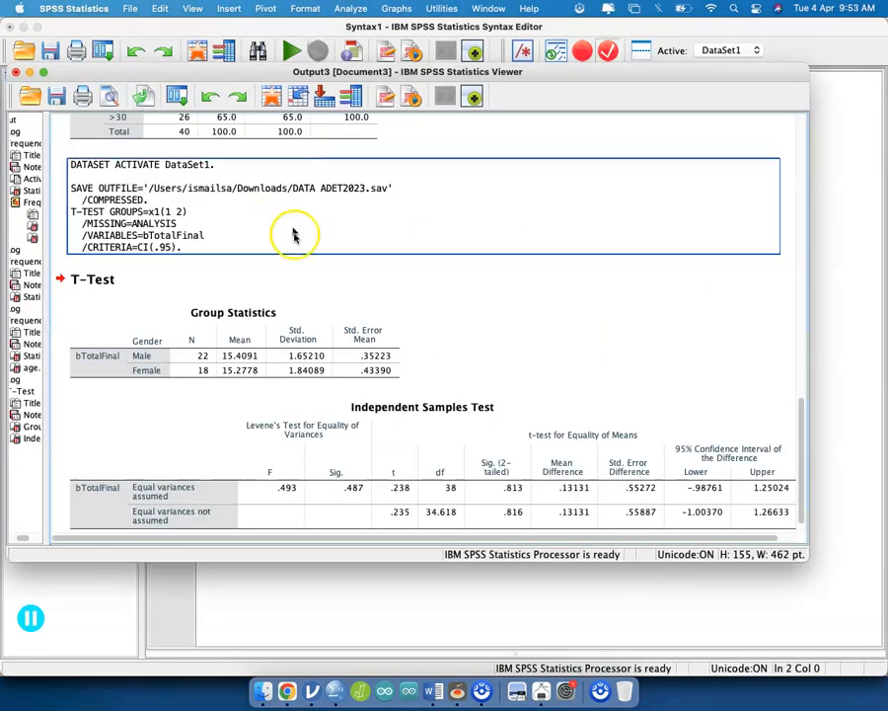
Step: Enlarge the output viewer and examine the Group Statistics and Independent Samples Test tables, including the equal-variances rows
{"action": "left_click_drag", "start_coordinate": [804, 556], "coordinate": [866, 633]}
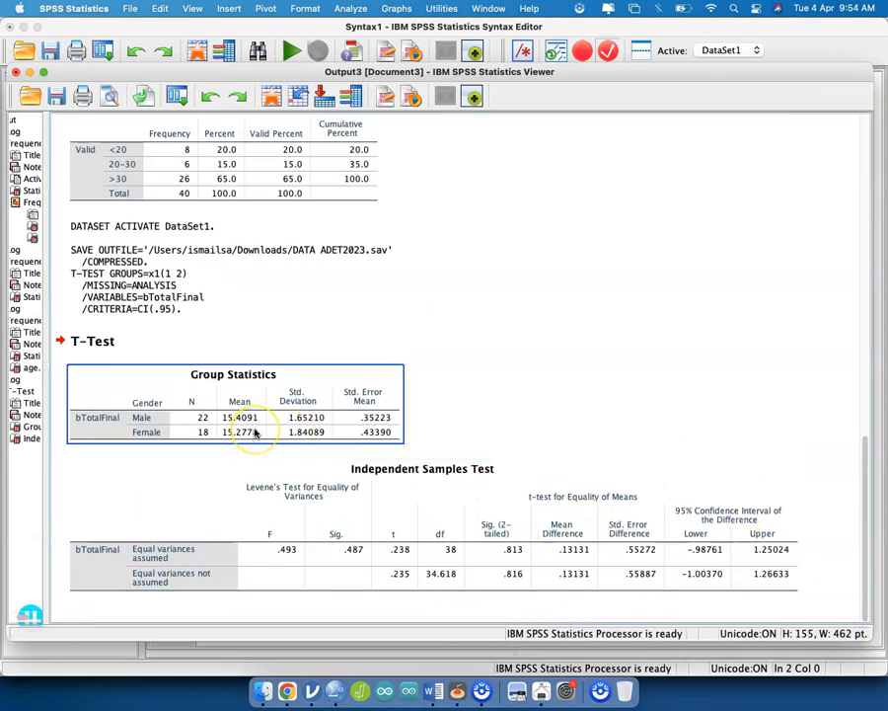
{"action": "key", "text": "ctrl+Up"}
{"action": "key", "text": "ctrl+Up"}
{"action": "left_click", "coordinate": [356, 464]}
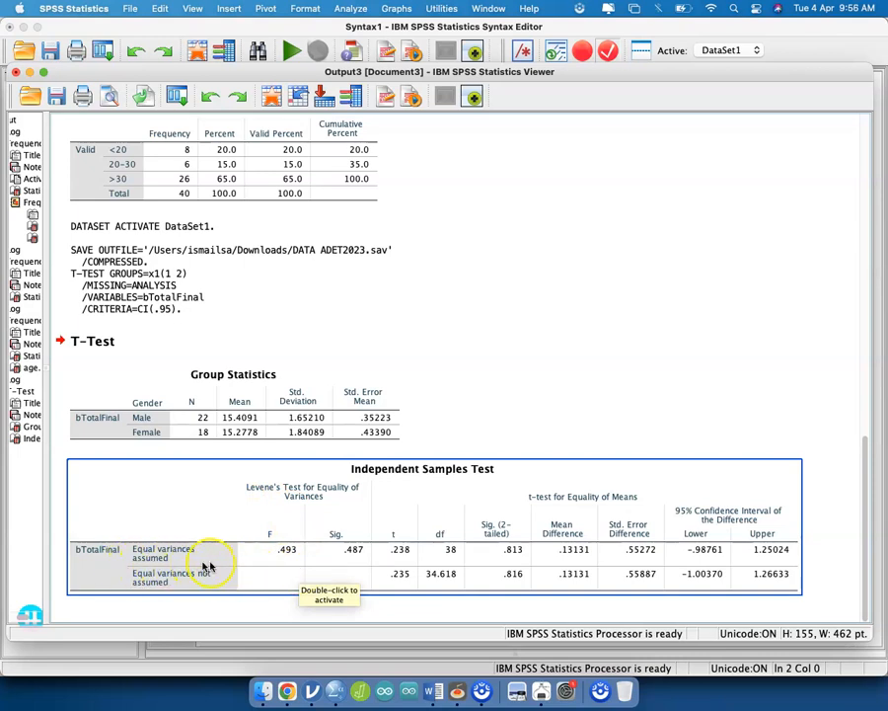
{"action": "left_click", "coordinate": [181, 583]}
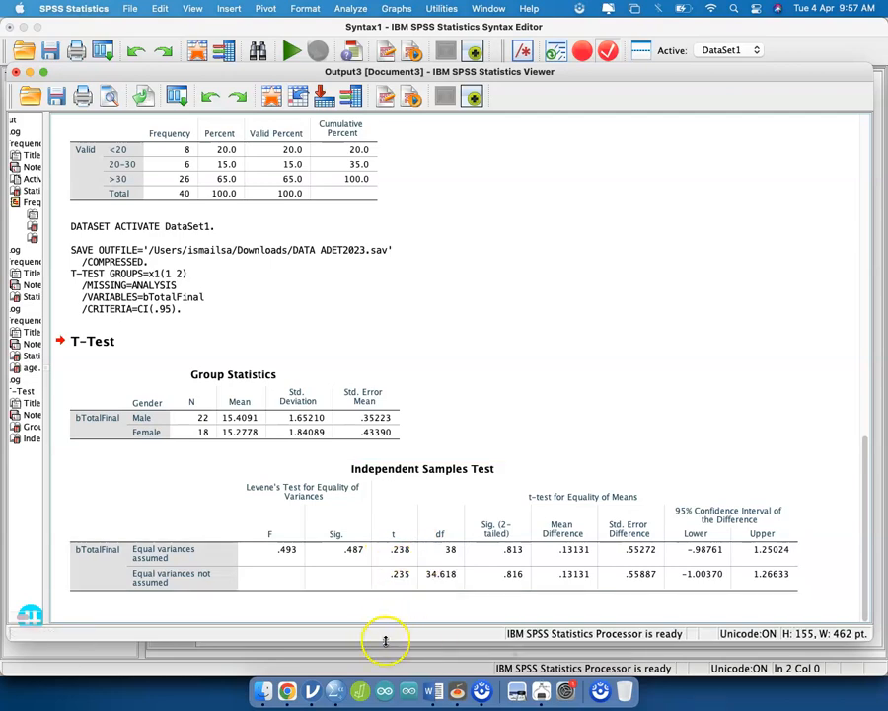
Step: In Nota Statistik, add the line "T-statistic = 0.238" under list item 3, consulting the SPSS output for the t value
{"action": "key", "text": "ctrl+Up"}
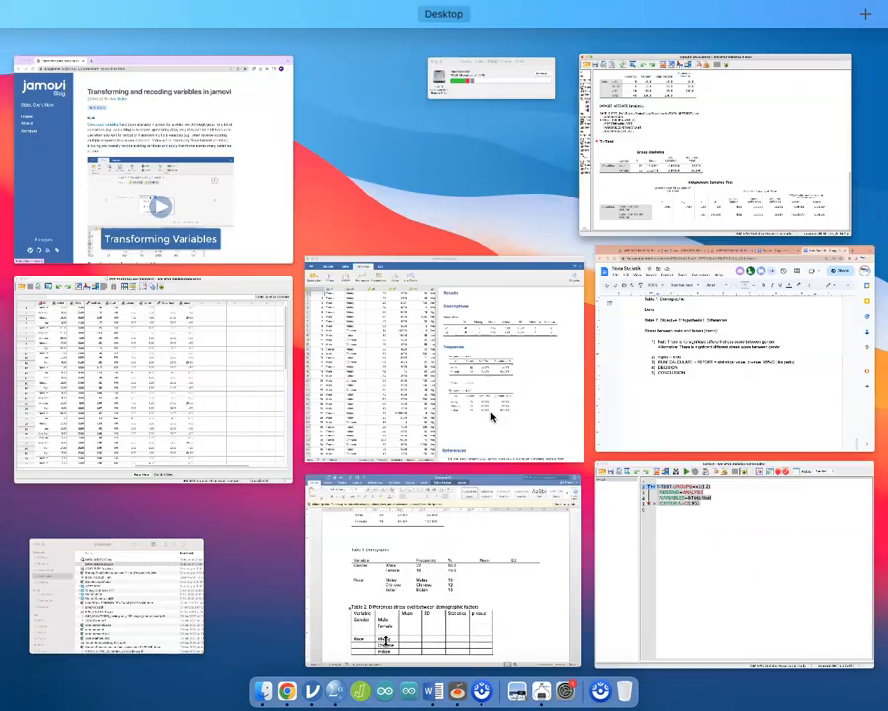
{"action": "left_click", "coordinate": [704, 410]}
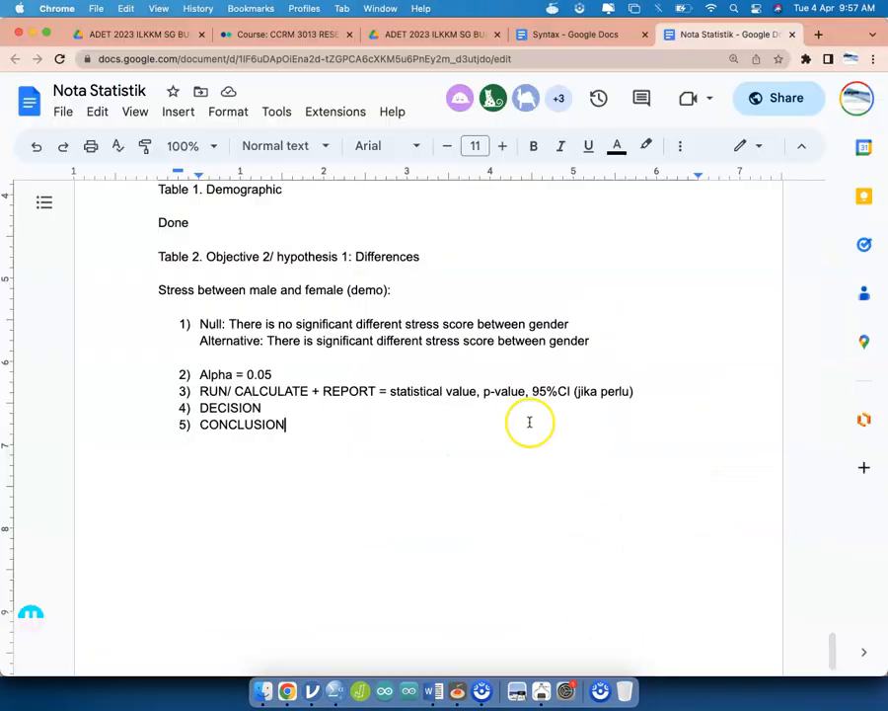
{"action": "left_click", "coordinate": [650, 397]}
{"action": "key", "text": "Return"}
{"action": "key", "text": "BackSpace"}
{"action": "type", "text": "p="}
{"action": "key", "text": "BackSpace"}
{"action": "key", "text": "BackSpace"}
{"action": "type", "text": "t-stati"}
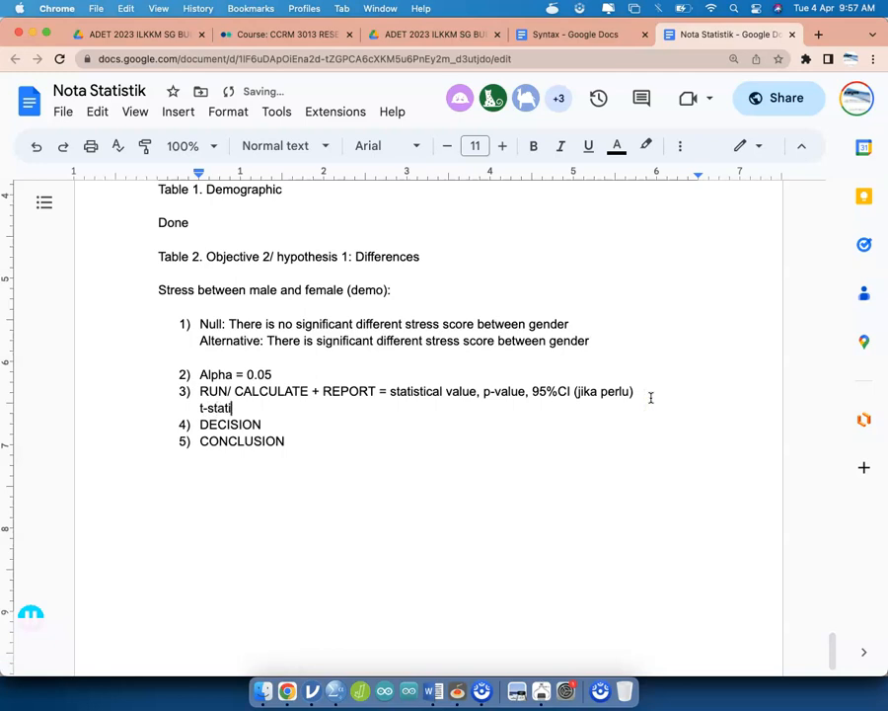
{"action": "type", "text": "stic = 0."}
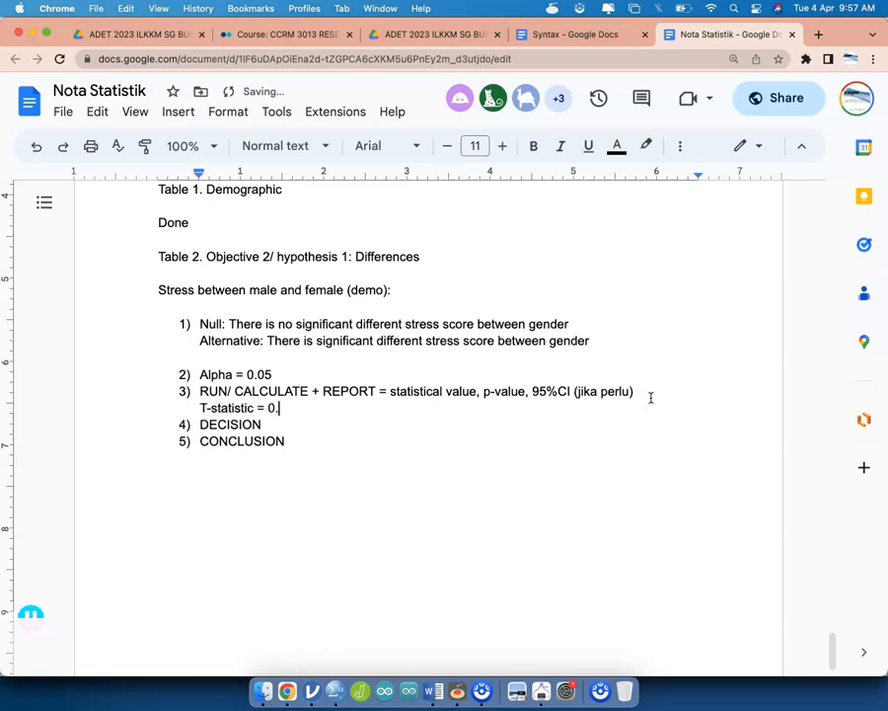
{"action": "key", "text": "ctrl+Up"}
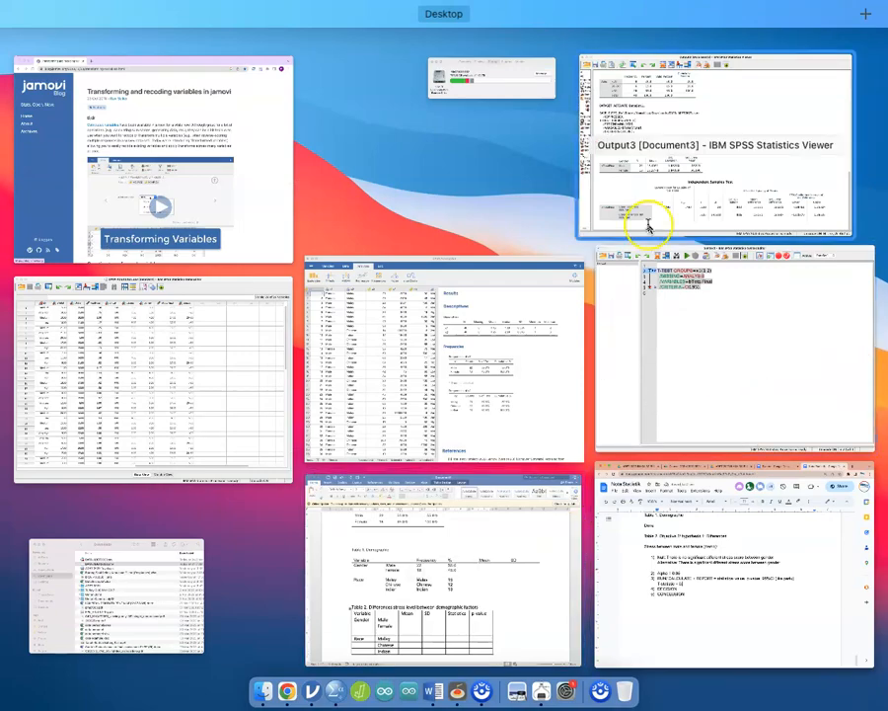
{"action": "left_click", "coordinate": [649, 225]}
{"action": "key", "text": "ctrl+Up"}
{"action": "left_click", "coordinate": [635, 558]}
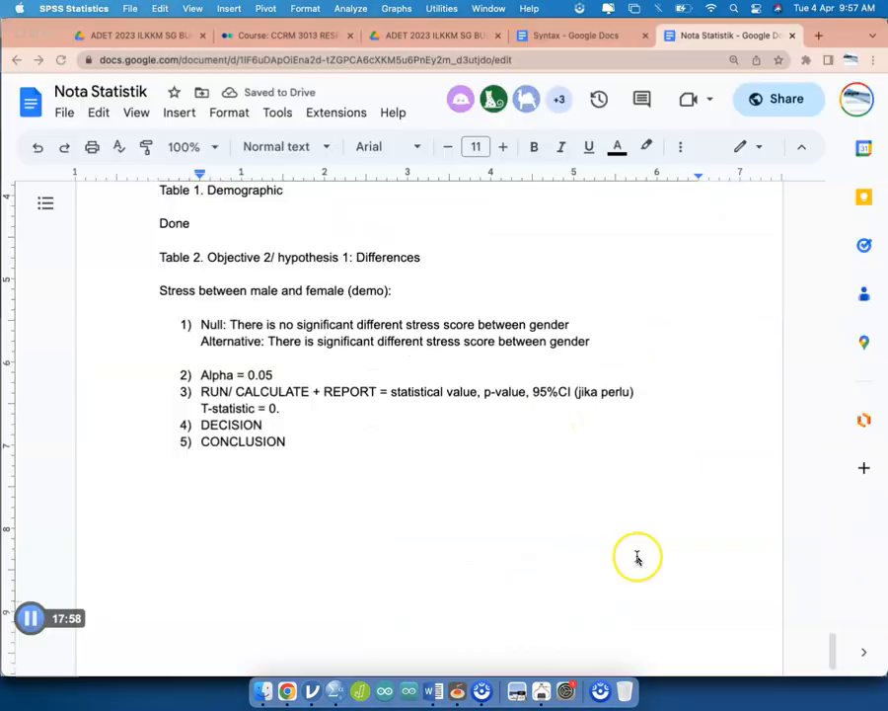
{"action": "type", "text": "238"}
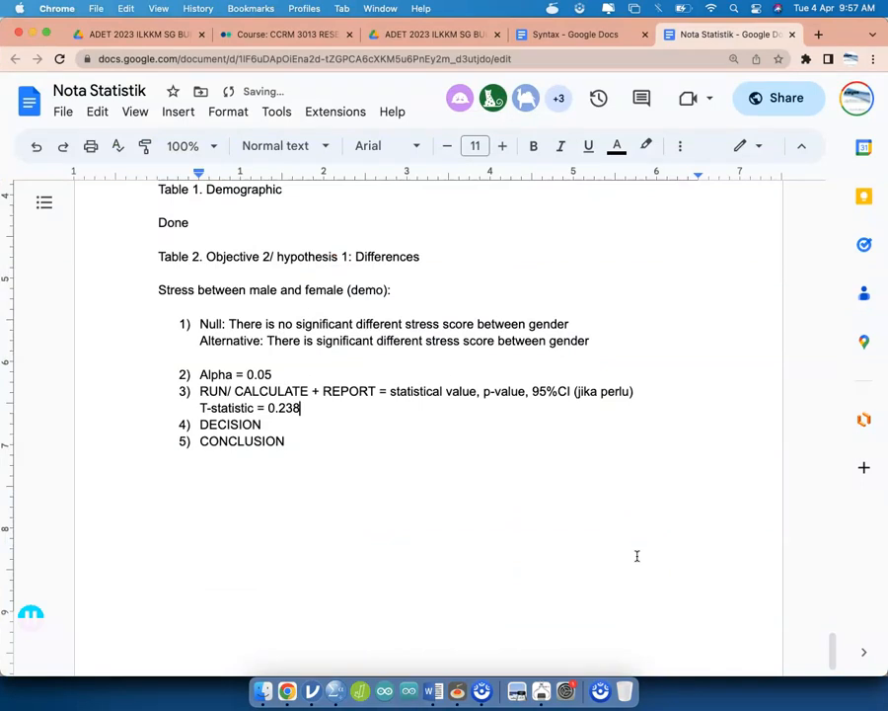
Step: Colour the T-statistic value 0.238 blue in list item 3
{"action": "key", "text": "shift+Left"}
{"action": "key", "text": "shift+Left"}
{"action": "key", "text": "shift+Left"}
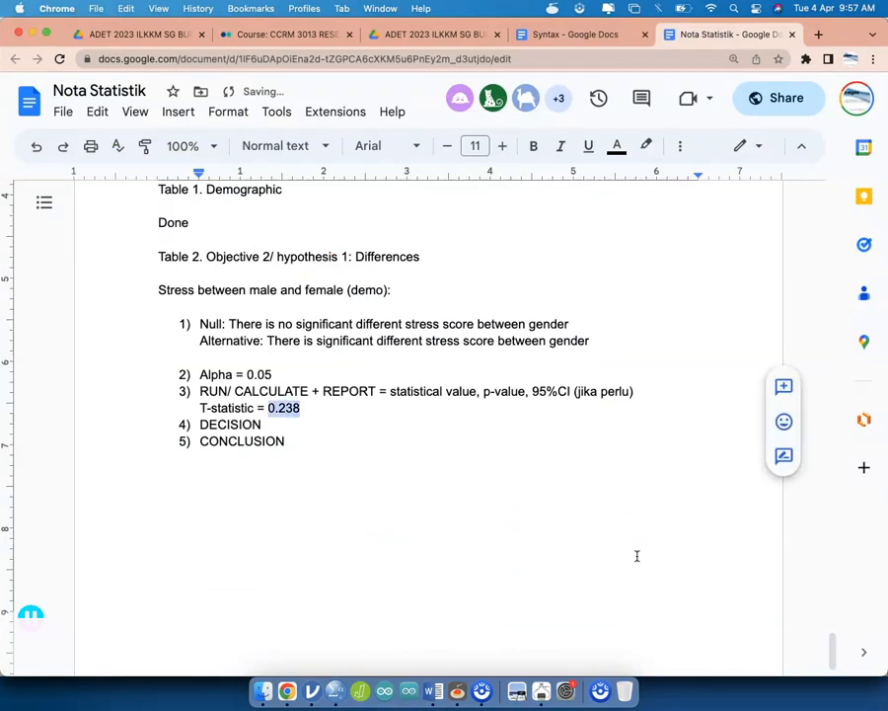
{"action": "left_click", "coordinate": [618, 148]}
{"action": "left_click", "coordinate": [740, 268]}
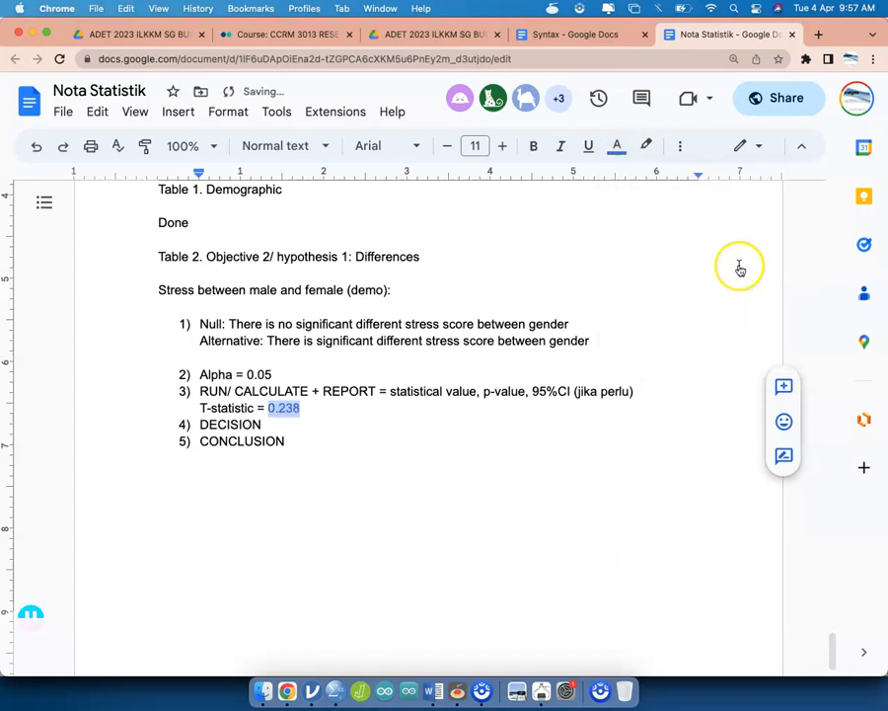
Step: Add the label "P-value/ sig. =" on a new line below the T-statistic, in black text
{"action": "left_click", "coordinate": [438, 406]}
{"action": "key", "text": "Return"}
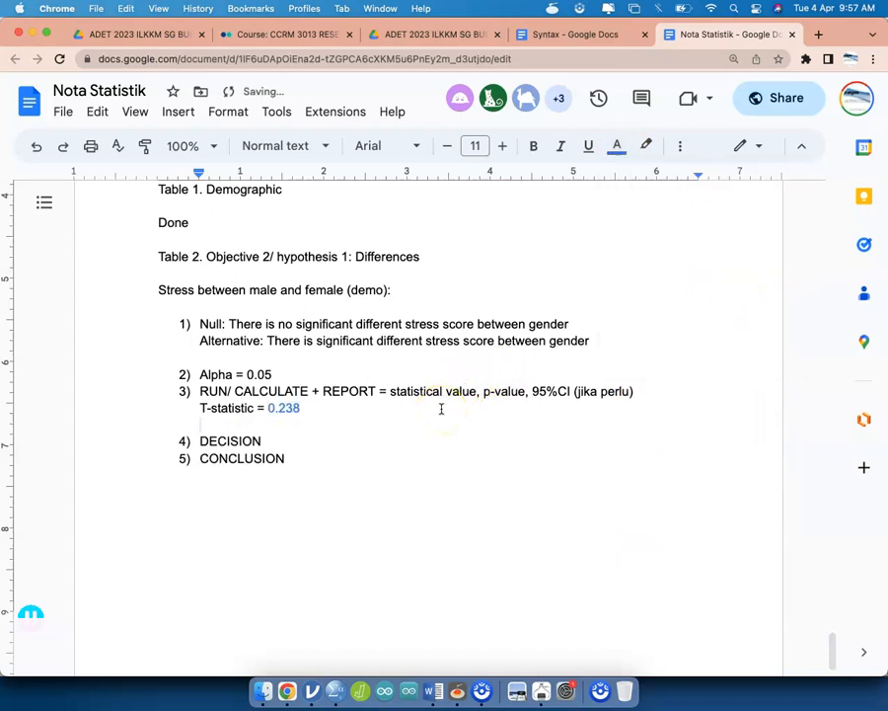
{"action": "type", "text": "p-value ="}
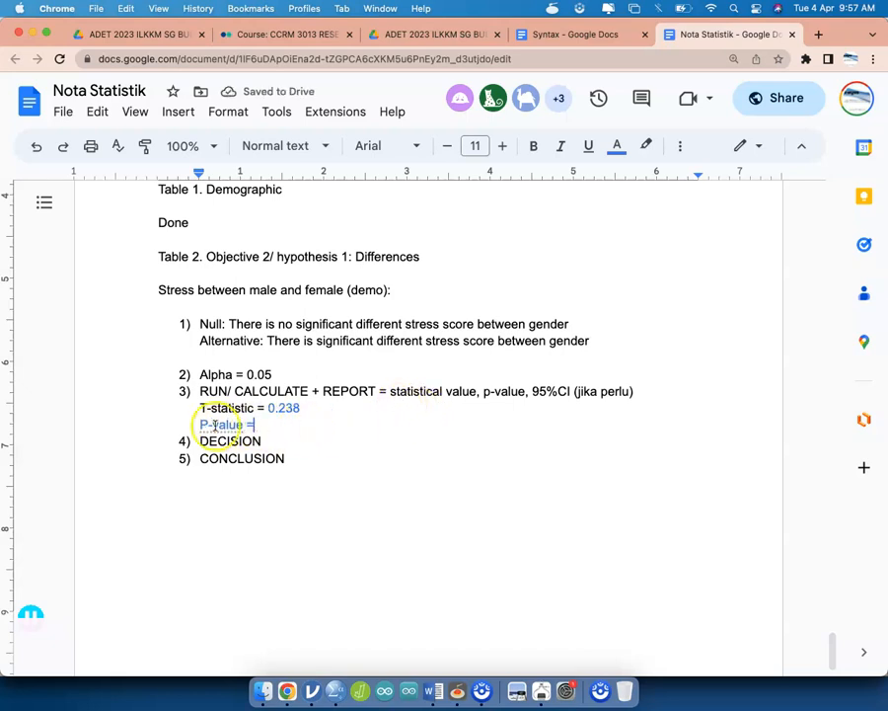
{"action": "left_click_drag", "start_coordinate": [202, 424], "coordinate": [199, 425]}
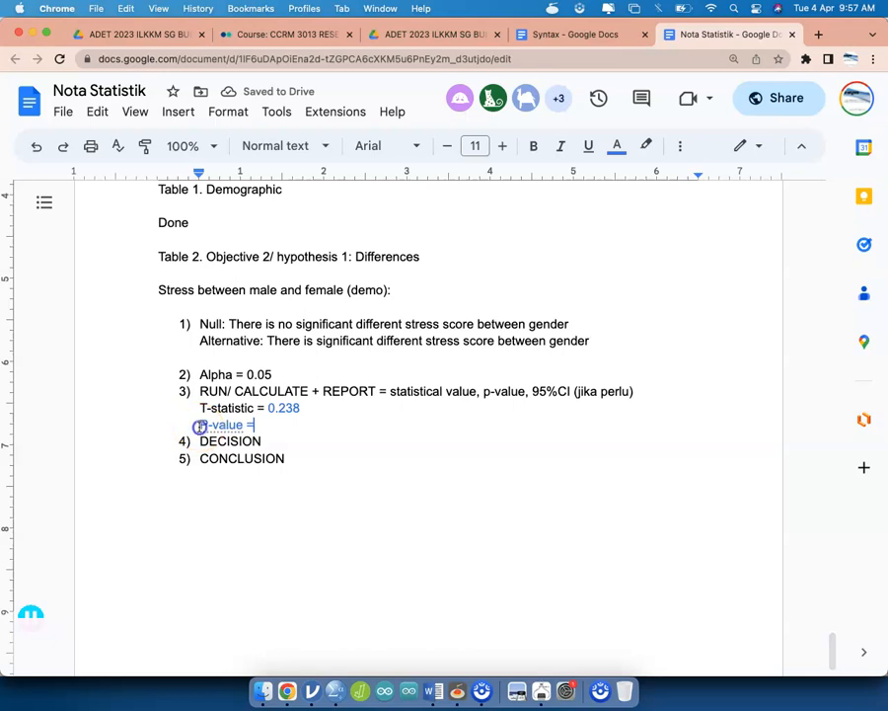
{"action": "left_click", "coordinate": [617, 147]}
{"action": "left_click", "coordinate": [621, 178]}
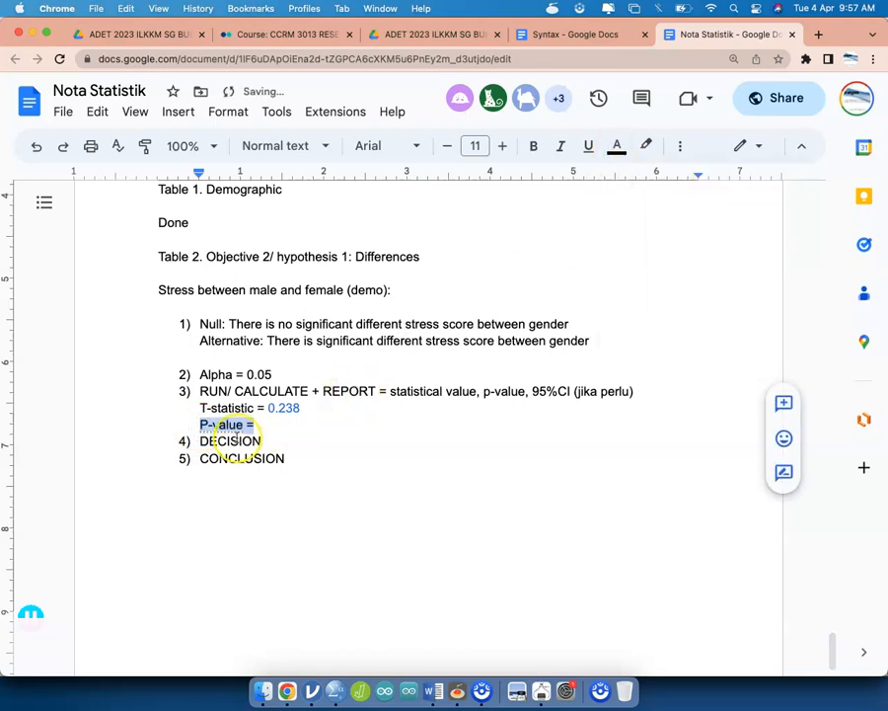
{"action": "left_click", "coordinate": [247, 427]}
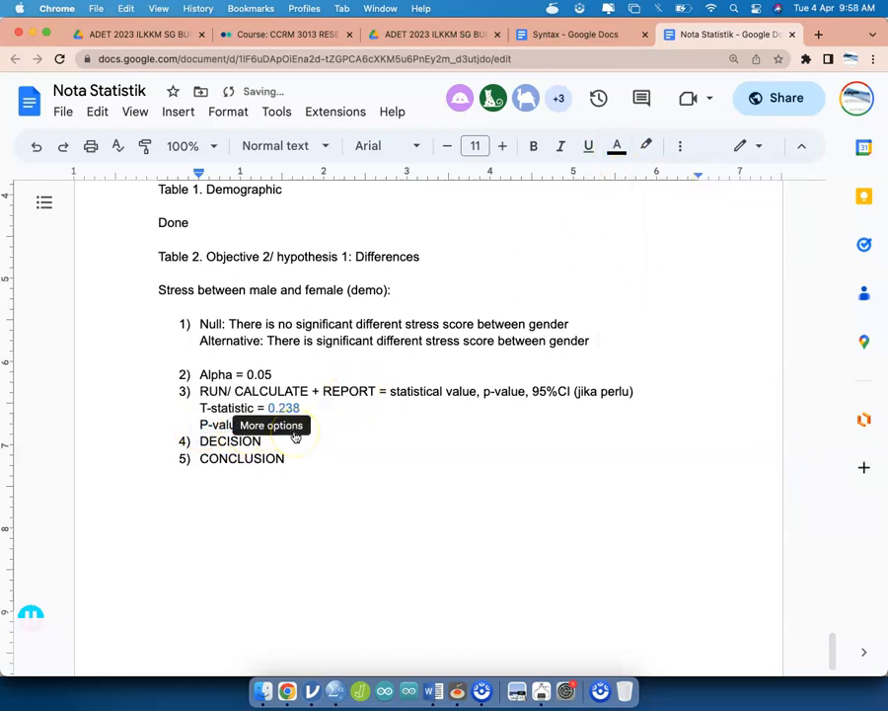
{"action": "type", "text": "/ sig."}
Step: Consult the two-tailed significance in the SPSS Independent Samples Test table and enter 0.813 as the p-value in Nota Statistik
{"action": "key", "text": "ctrl+Up"}
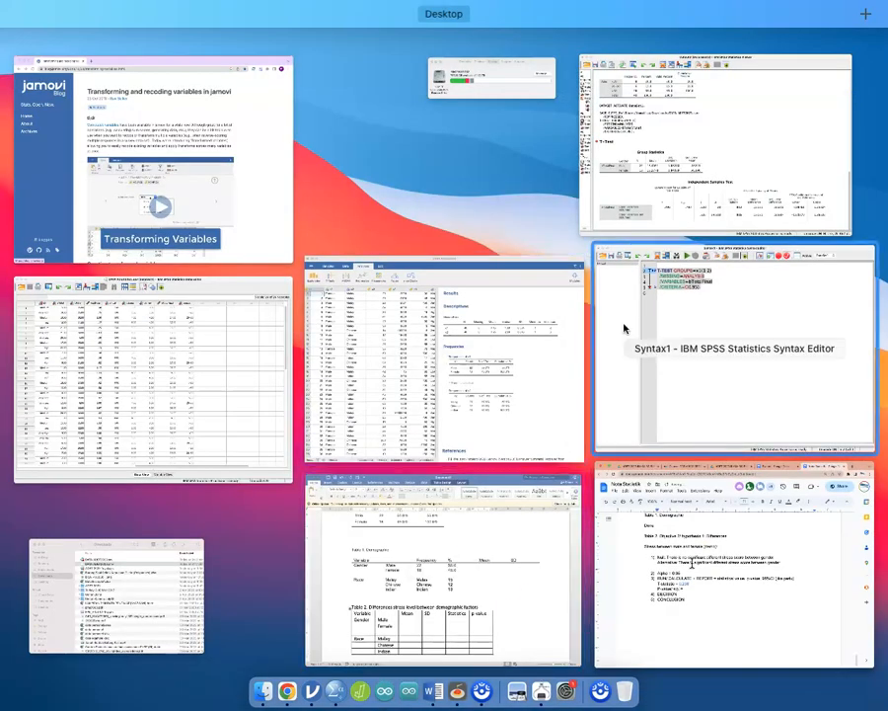
{"action": "left_click", "coordinate": [642, 400]}
{"action": "left_click", "coordinate": [561, 519]}
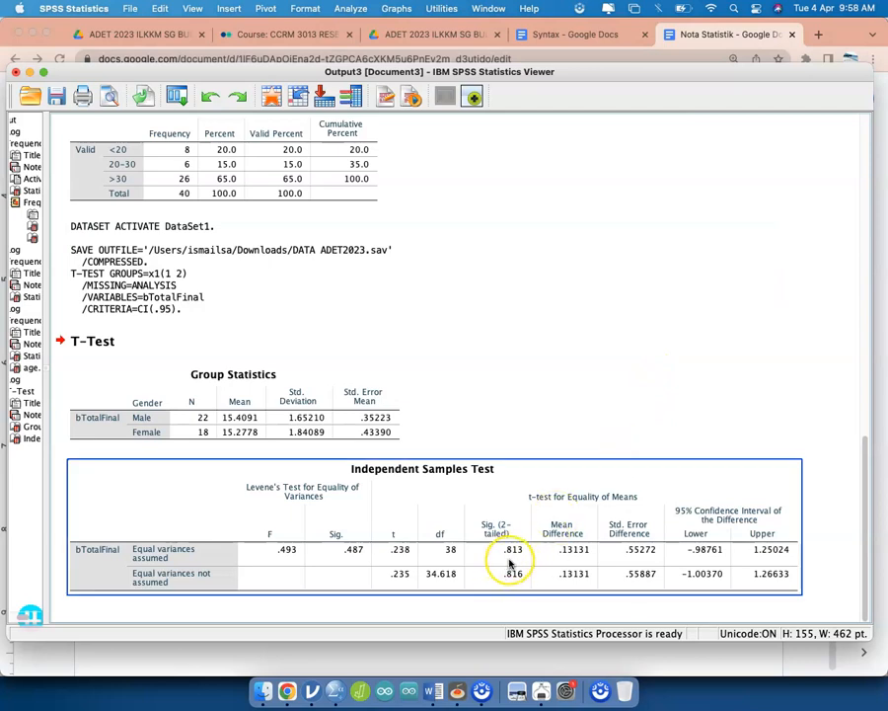
{"action": "key", "text": "ctrl+Up"}
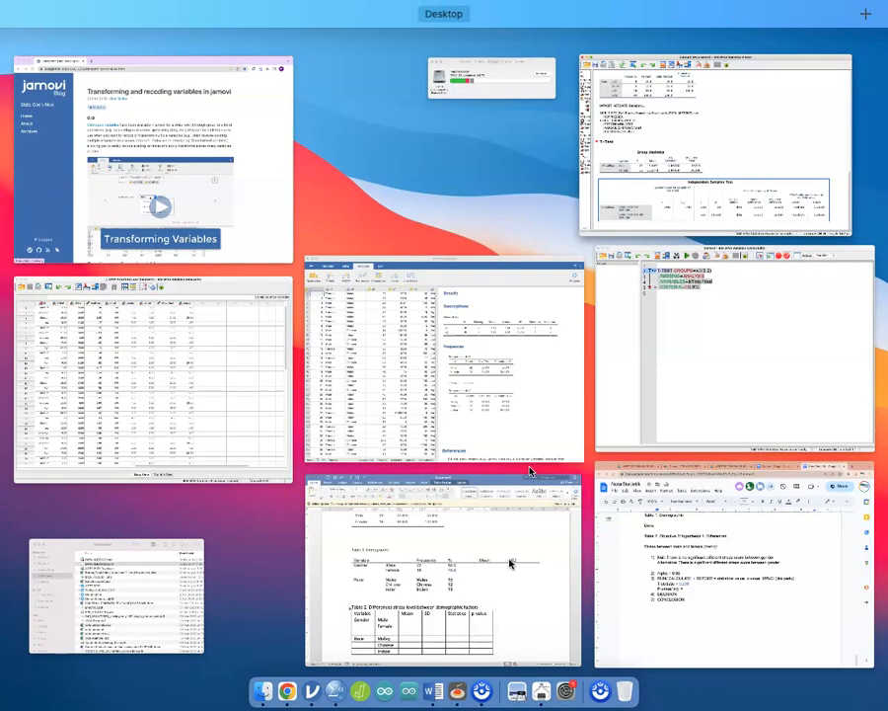
{"action": "left_click", "coordinate": [639, 612]}
{"action": "key", "text": "Right"}
{"action": "key", "text": "Left"}
{"action": "type", "text": "0.813"}
Step: Add a colon after DECISION and write the rule "p<alpha (0.05) - REJECT" on an unnumbered line below it
{"action": "key", "text": "Down"}
{"action": "type", "text": "+"}
{"action": "key", "text": "BackSpace"}
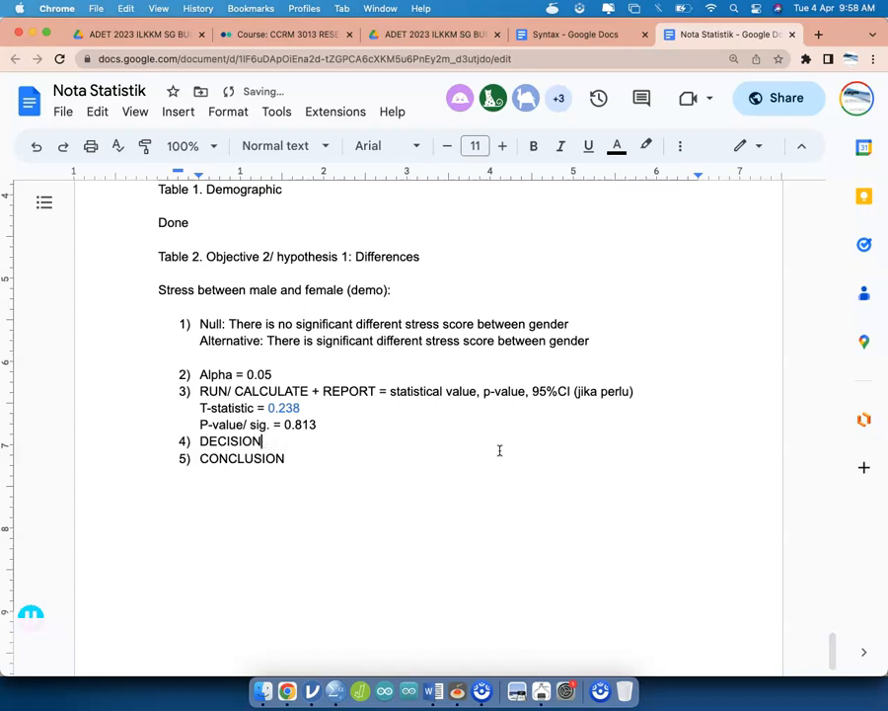
{"action": "type", "text": ":"}
{"action": "key", "text": "Return"}
{"action": "key", "text": "BackSpace"}
{"action": "type", "text": "p<alp"}
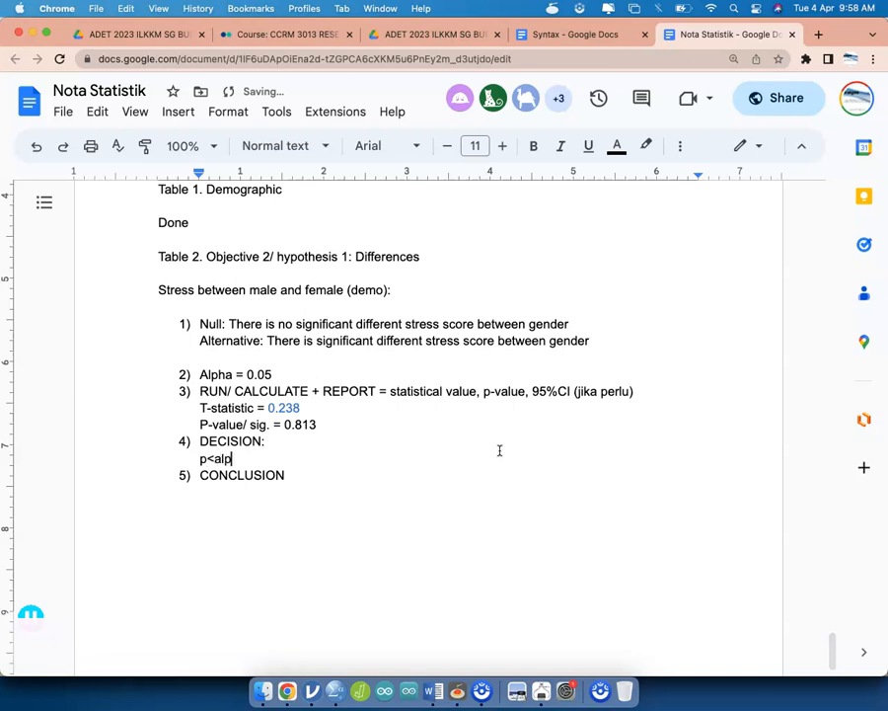
{"action": "type", "text": "ha (0.05) - REJECT"}
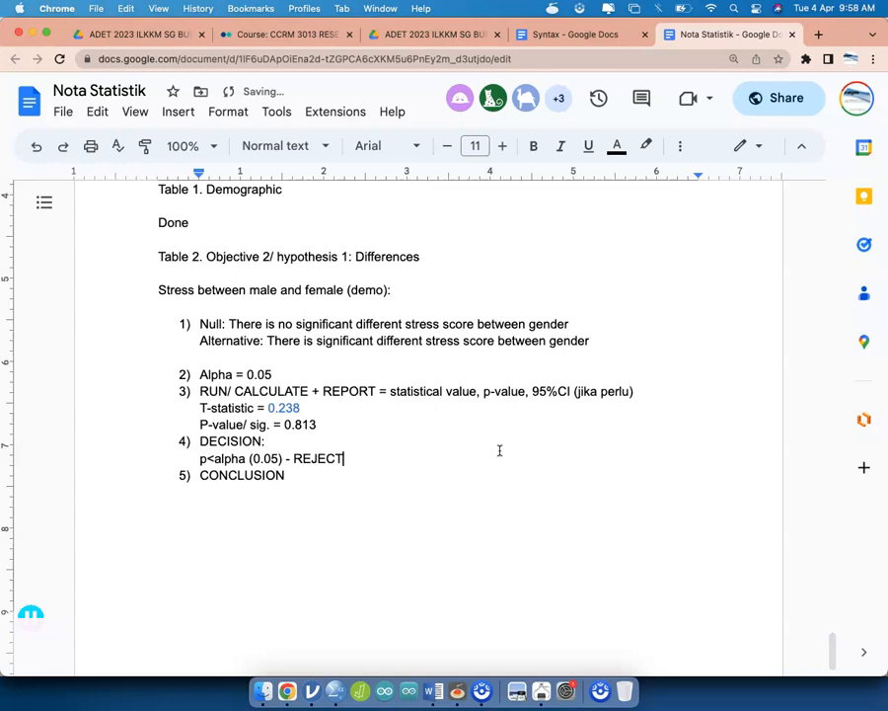
Step: Add a second decision rule line reading "p>alpha (0.05) - FAIL TO REJECT"
{"action": "key", "text": "Return"}
{"action": "type", "text": "p>"}
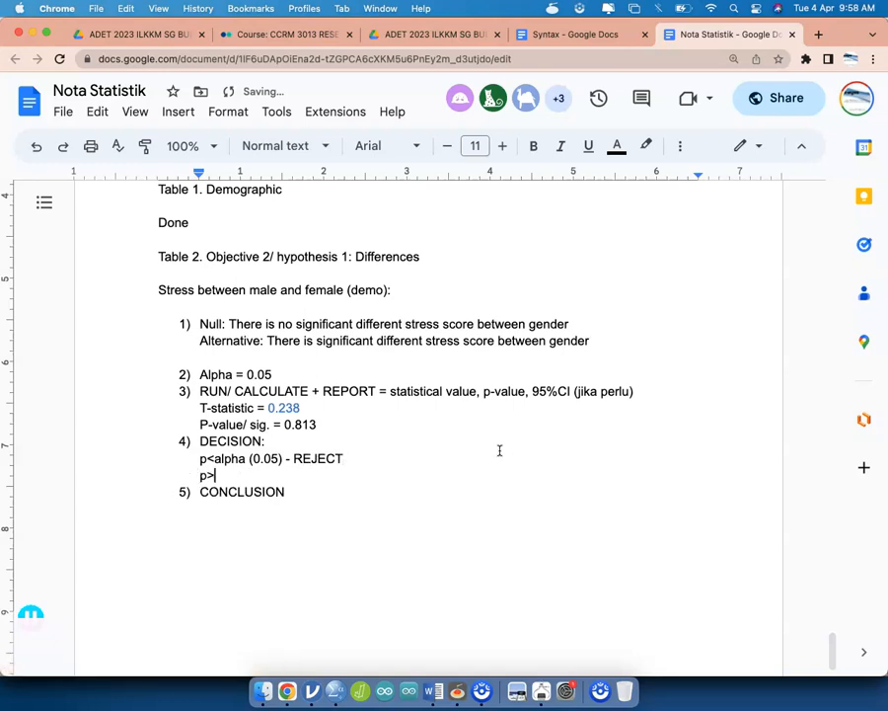
{"action": "type", "text": "alpha"}
{"action": "type", "text": " (o"}
{"action": "type", "text": ".05)"}
{"action": "type", "text": " - "}
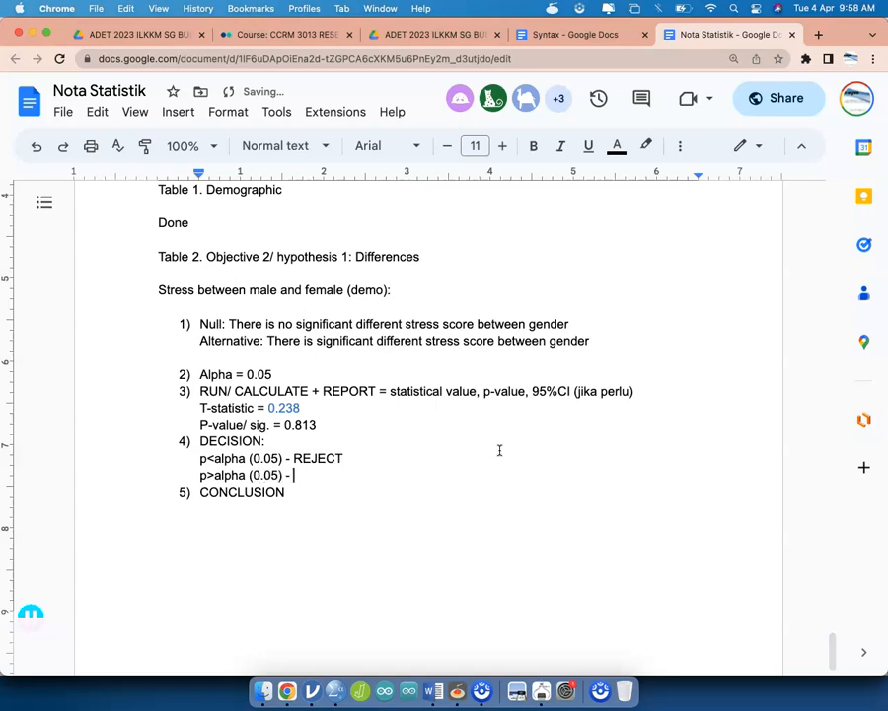
{"action": "type", "text": "FAIL TO REJECT"}
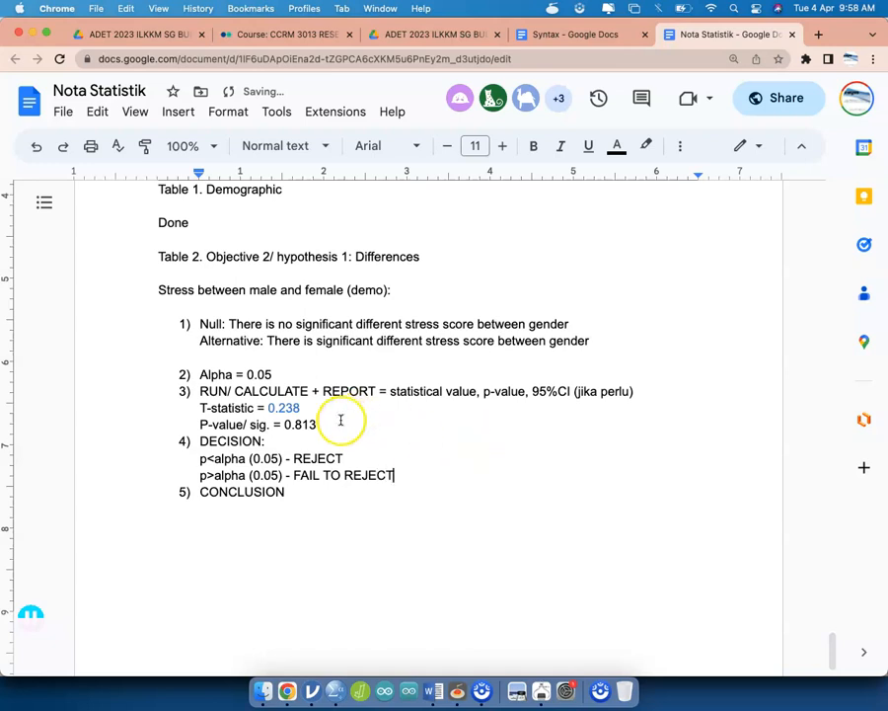
Step: Colour the p-value 0.813 red in list item 3
{"action": "left_click_drag", "start_coordinate": [317, 425], "coordinate": [286, 426]}
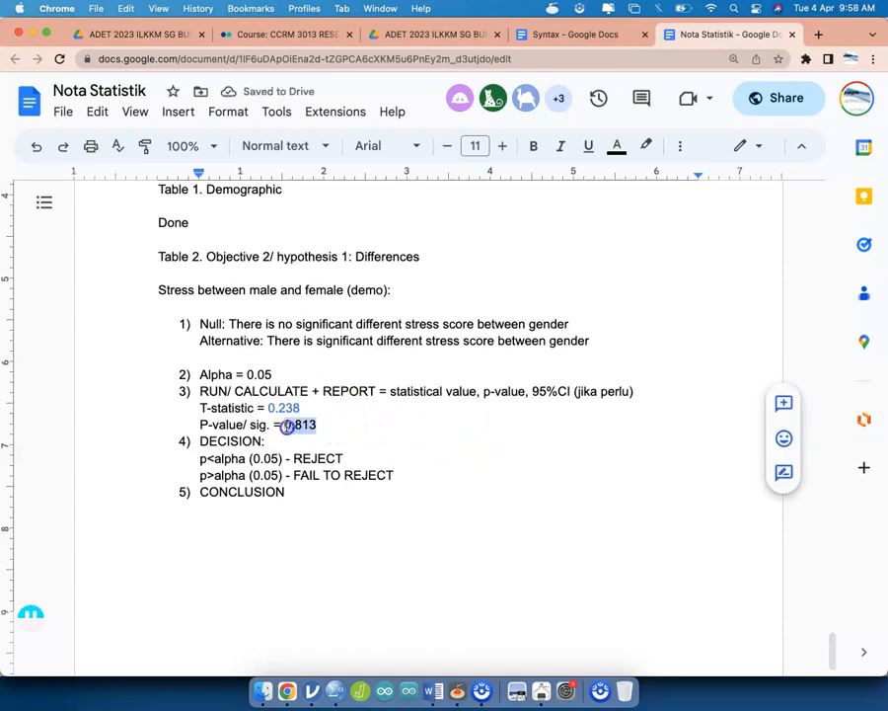
{"action": "left_click", "coordinate": [619, 145]}
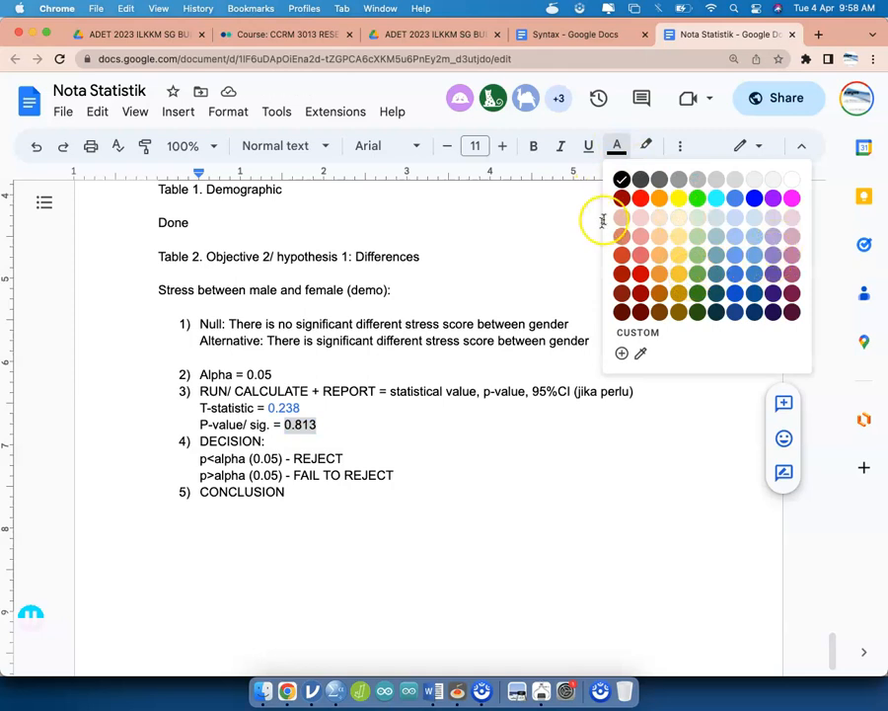
{"action": "left_click", "coordinate": [641, 201]}
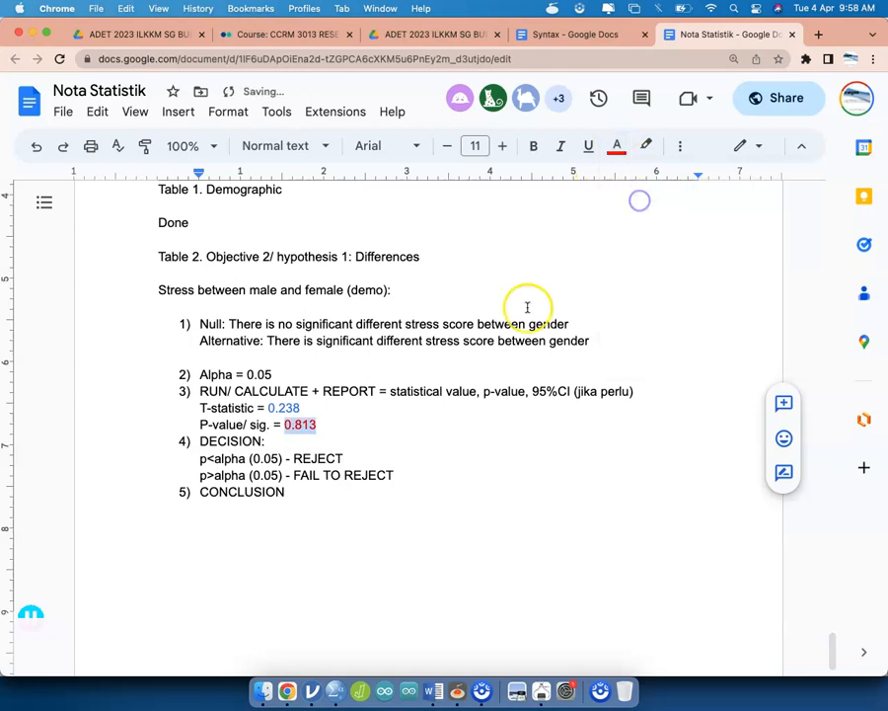
{"action": "left_click", "coordinate": [378, 443]}
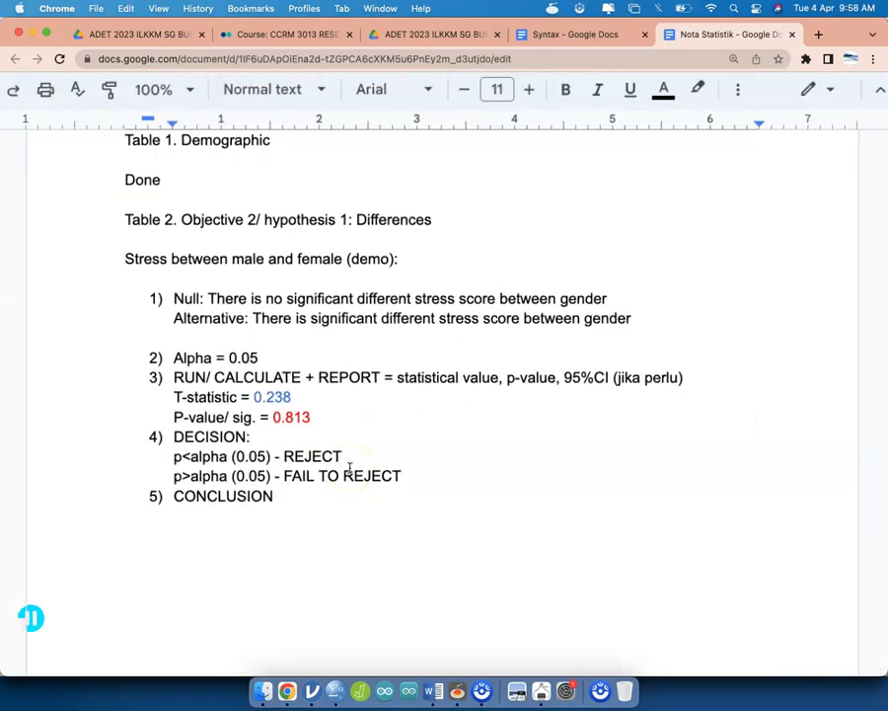
Step: Colour "- FAIL TO REJECT" orange in the second decision rule and append the word NULL to it
{"action": "left_click_drag", "start_coordinate": [395, 472], "coordinate": [293, 474]}
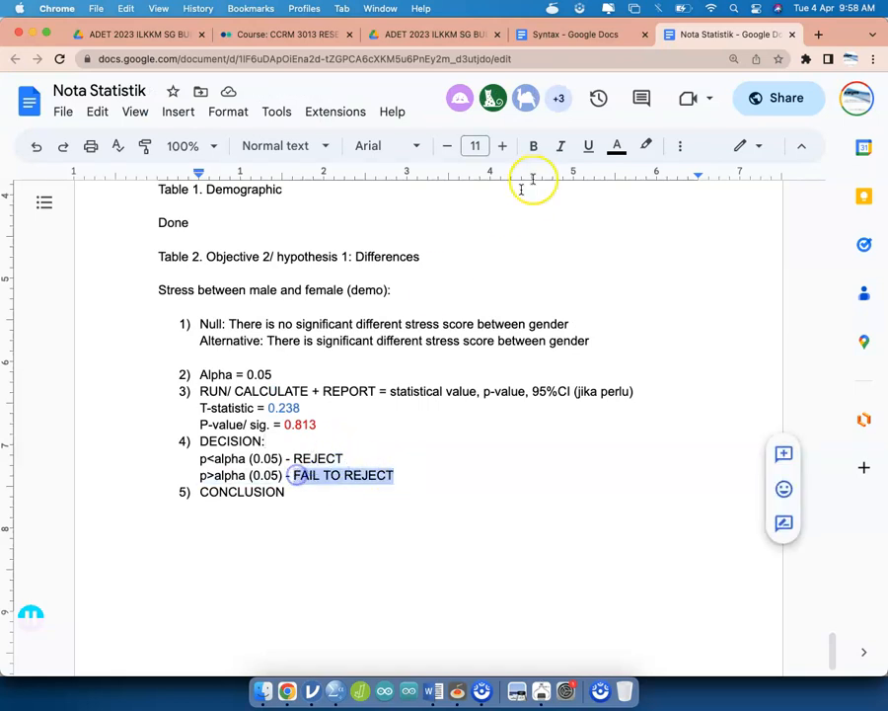
{"action": "left_click", "coordinate": [613, 146]}
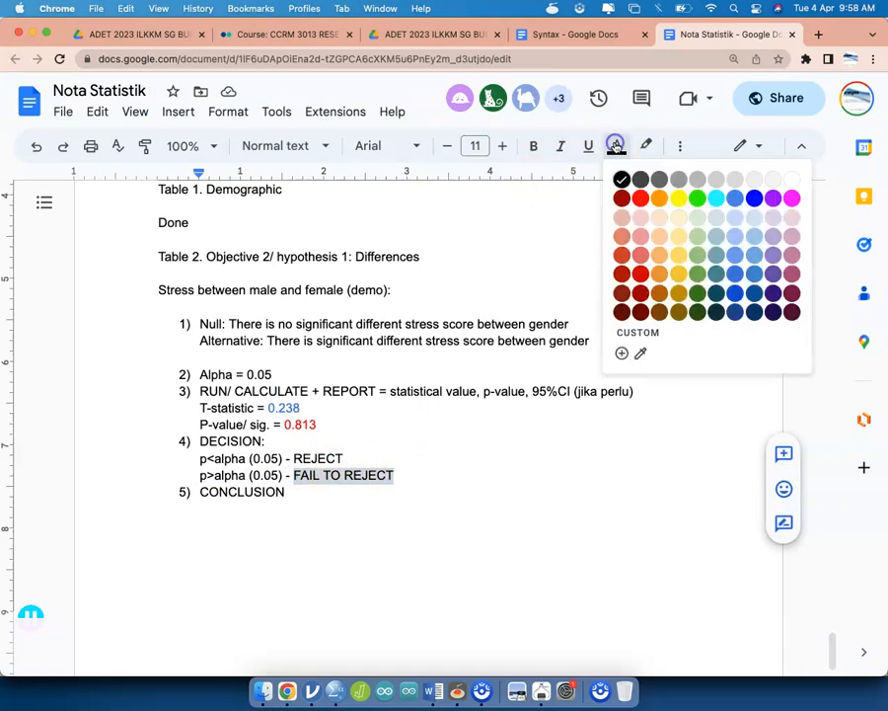
{"action": "left_click", "coordinate": [679, 237]}
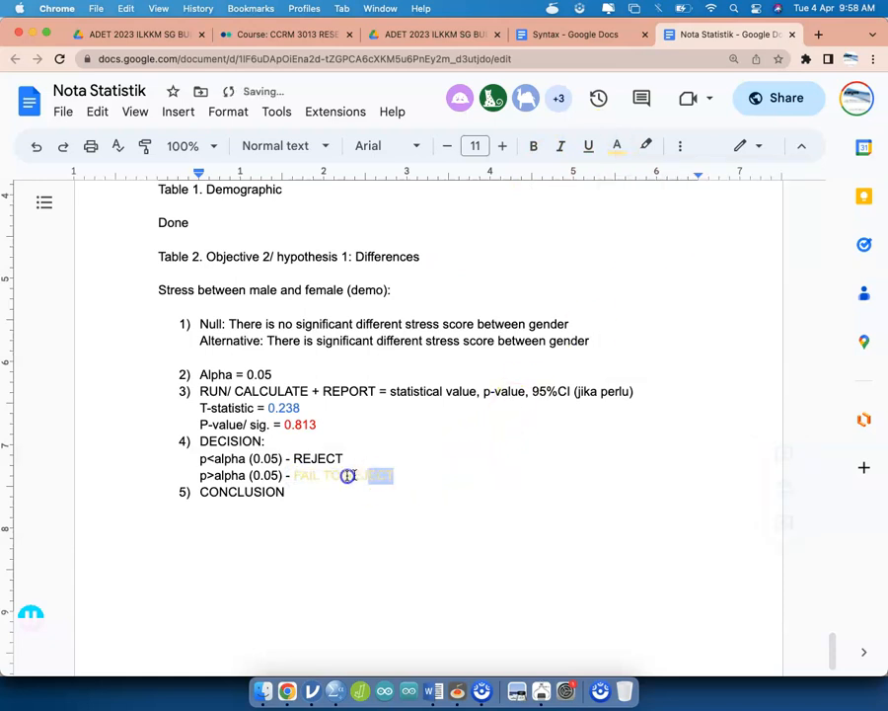
{"action": "left_click", "coordinate": [619, 148]}
{"action": "left_click", "coordinate": [660, 197]}
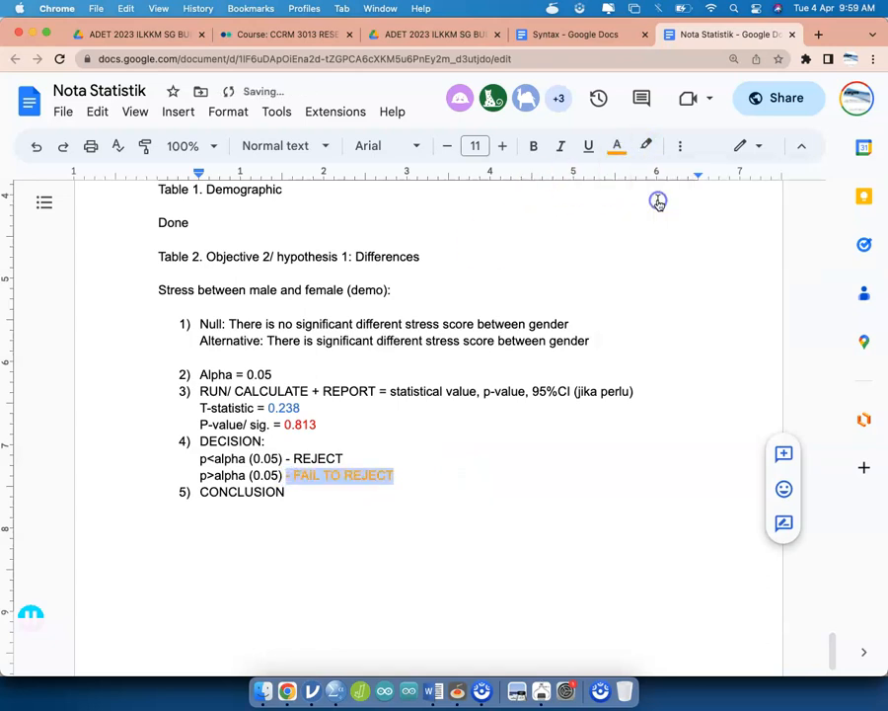
{"action": "left_click", "coordinate": [437, 471]}
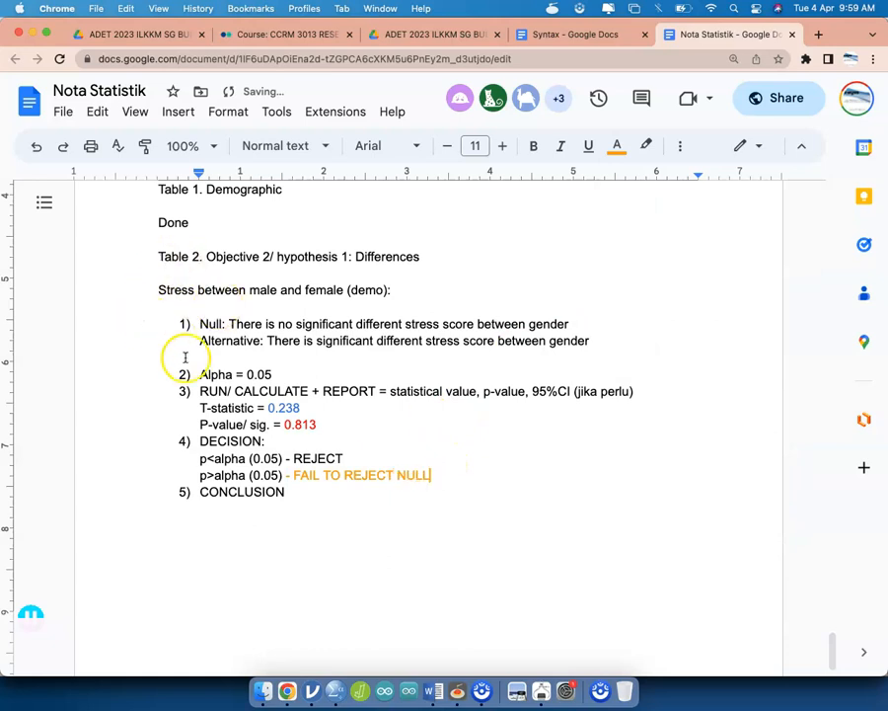
{"action": "left_click", "coordinate": [202, 322]}
{"action": "left_click_drag", "start_coordinate": [204, 322], "coordinate": [571, 325]}
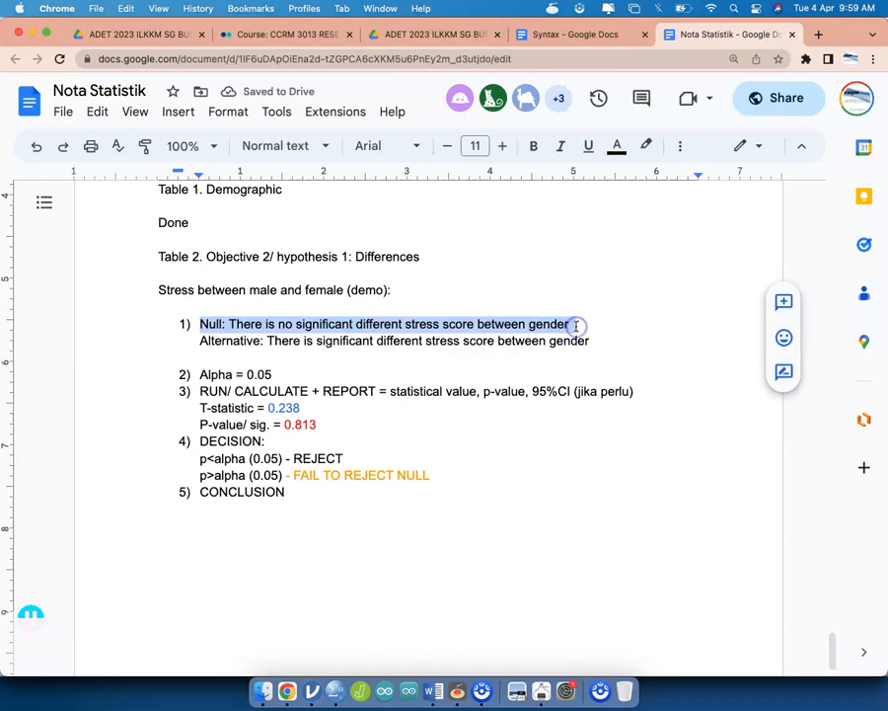
{"action": "key", "text": "BackSpace"}
{"action": "key", "text": "super+z"}
{"action": "key", "text": "BackSpace"}
{"action": "key", "text": "super+z"}
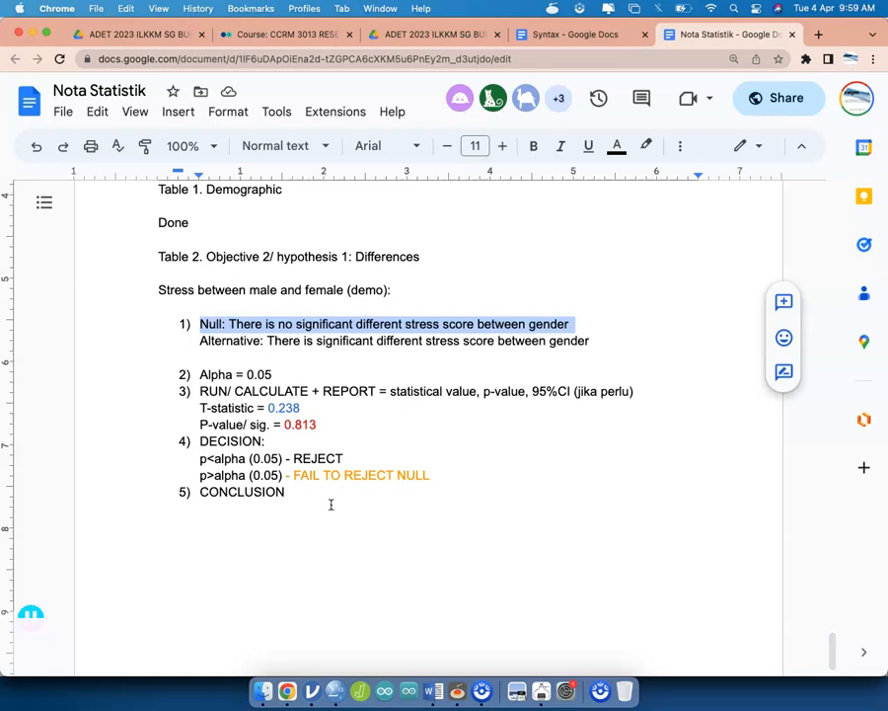
Step: Add a colon after CONCLUSION and write "IF REJECT NULL = There is DIFFERENT" on an unnumbered line below it
{"action": "left_click", "coordinate": [317, 495]}
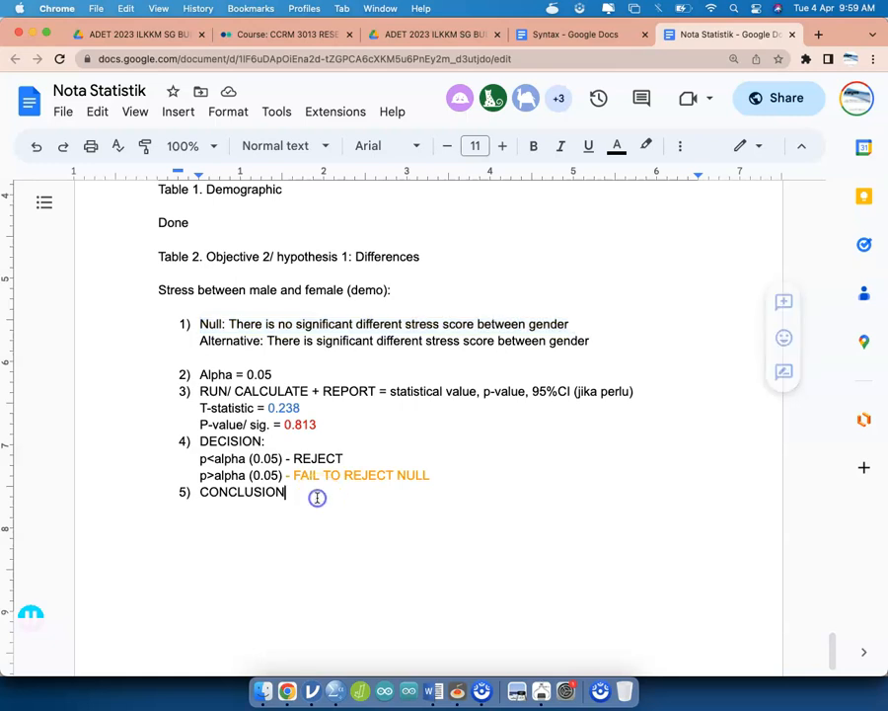
{"action": "type", "text": ":"}
{"action": "key", "text": "Return"}
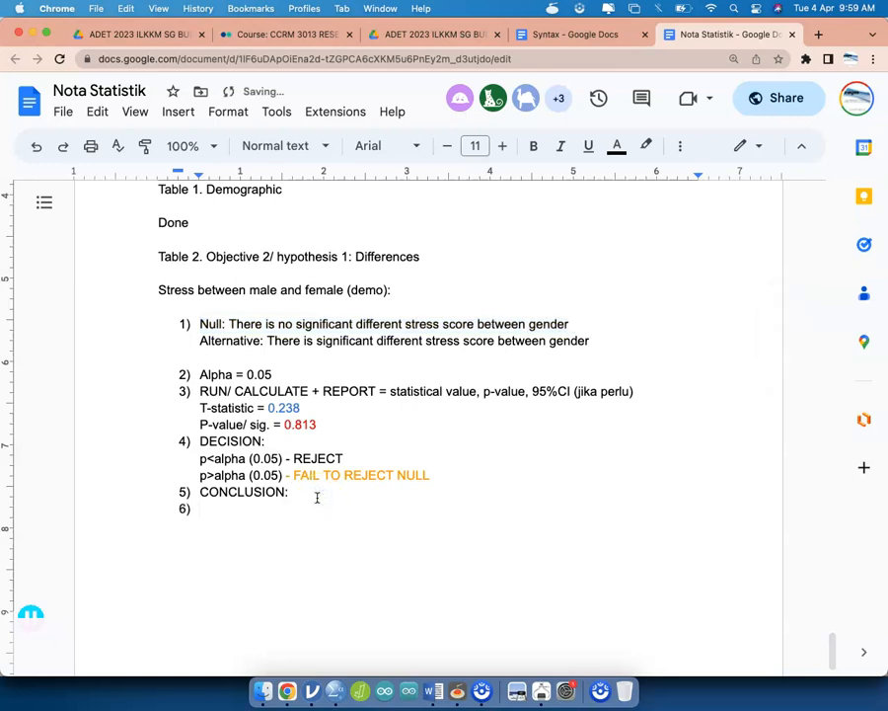
{"action": "key", "text": "BackSpace"}
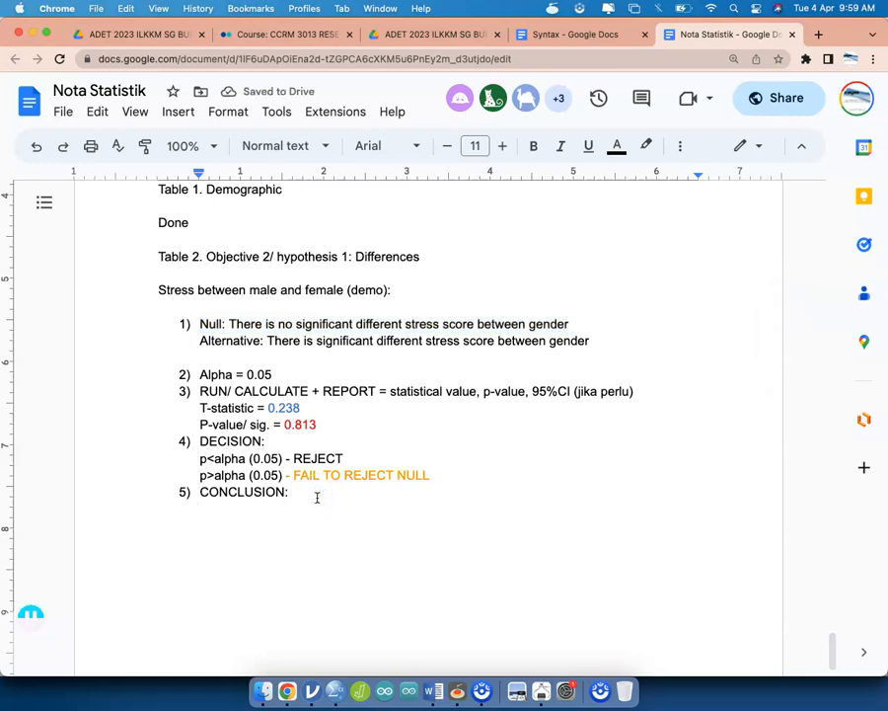
{"action": "type", "text": "IF REJE"}
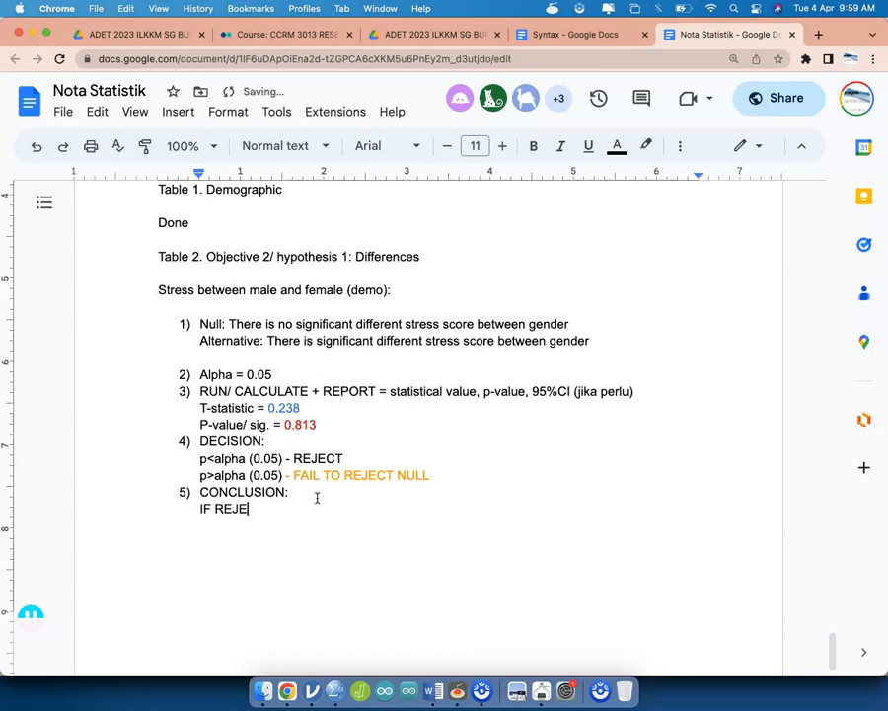
{"action": "type", "text": "CT NULL = There is DIFFERE"}
{"action": "type", "text": "NT"}
Step: Add a second conclusion line reading "IF FAIL TO REJECT NULL = There is NO DIFFERENT"
{"action": "key", "text": "Return"}
{"action": "type", "text": "IF"}
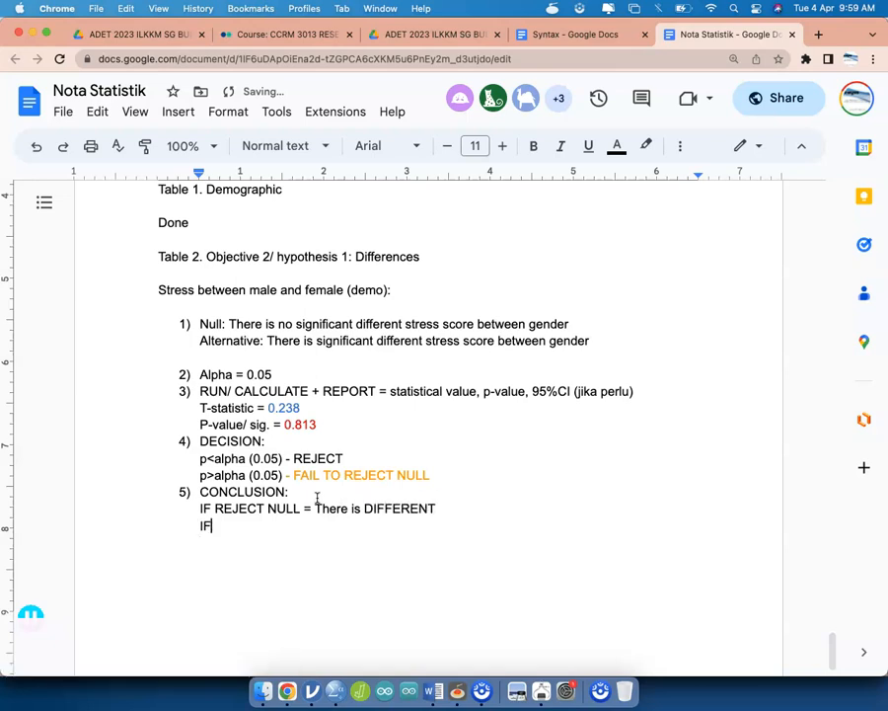
{"action": "type", "text": " FAIL TO REJECT NUL"}
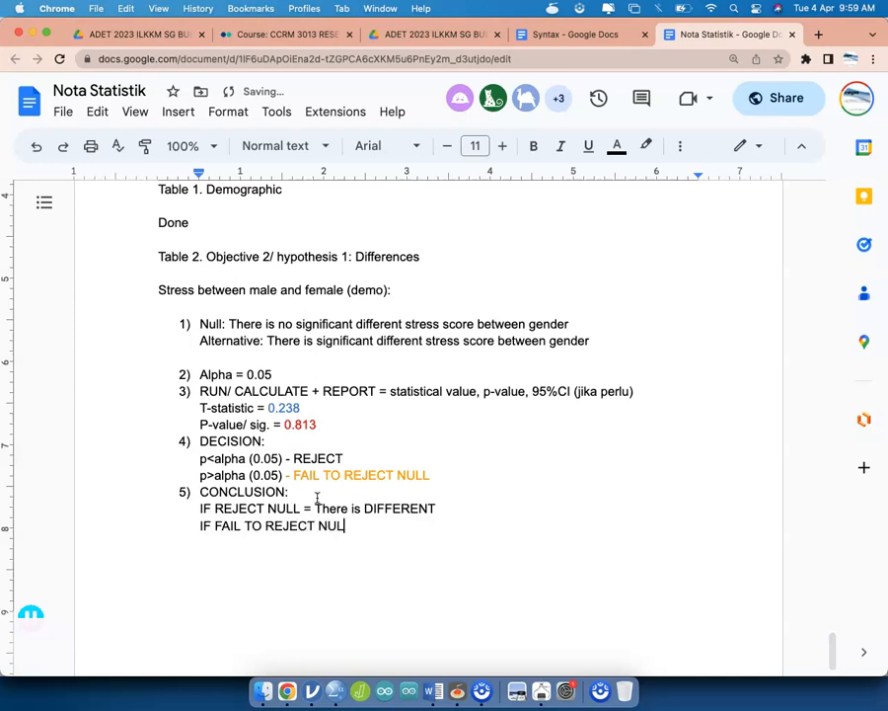
{"action": "type", "text": "L = There is NO "}
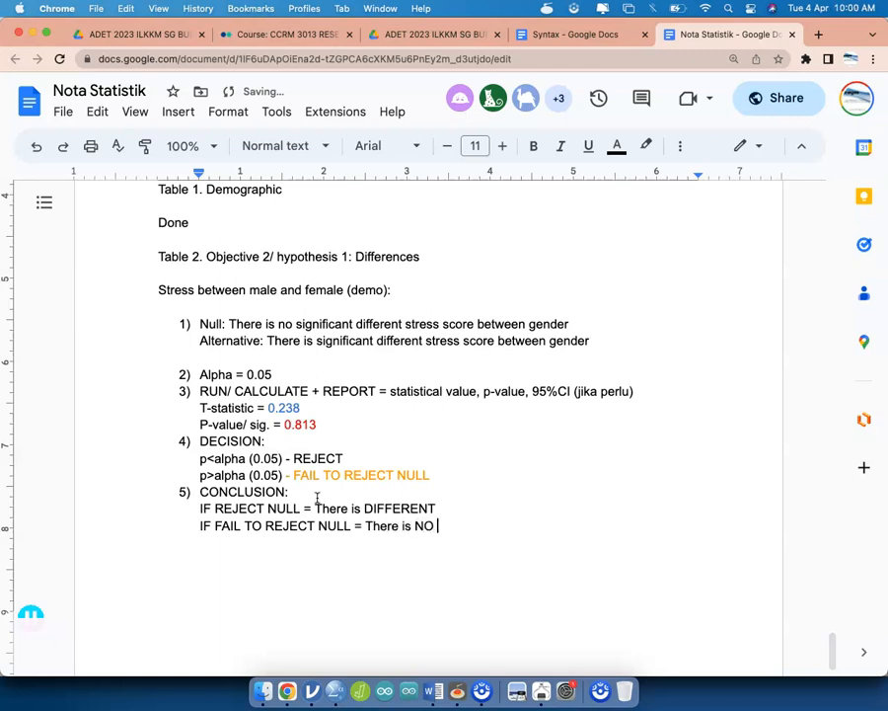
{"action": "type", "text": "DIFFERENT"}
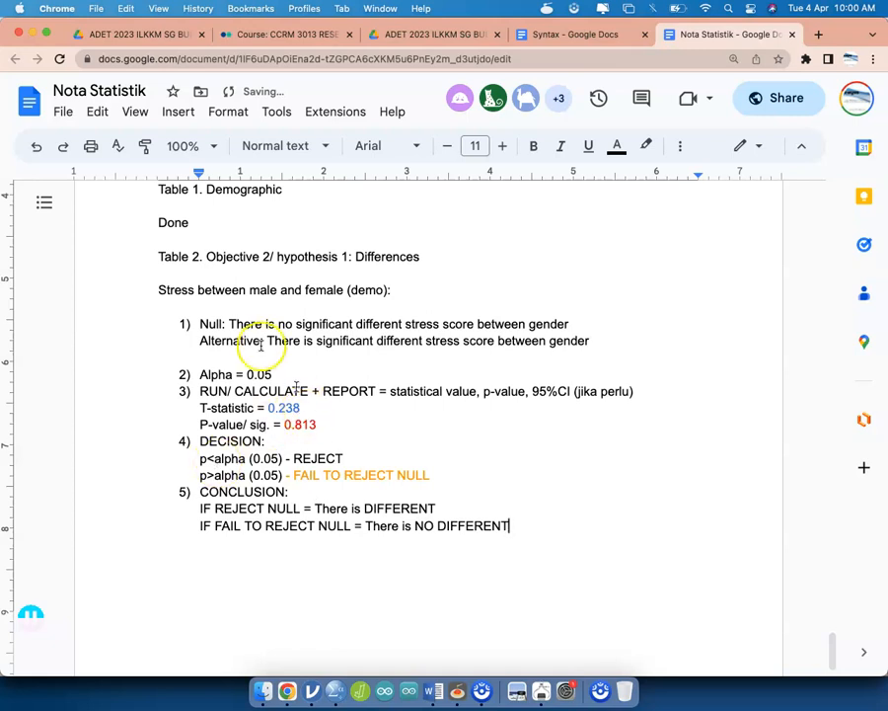
{"action": "left_click_drag", "start_coordinate": [200, 324], "coordinate": [589, 327]}
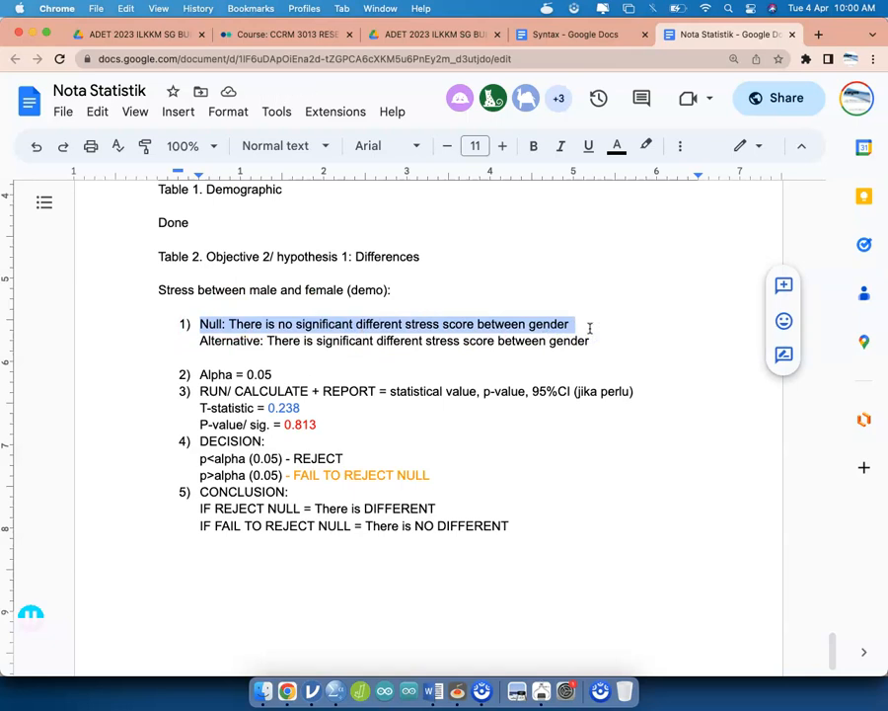
{"action": "left_click", "coordinate": [390, 489]}
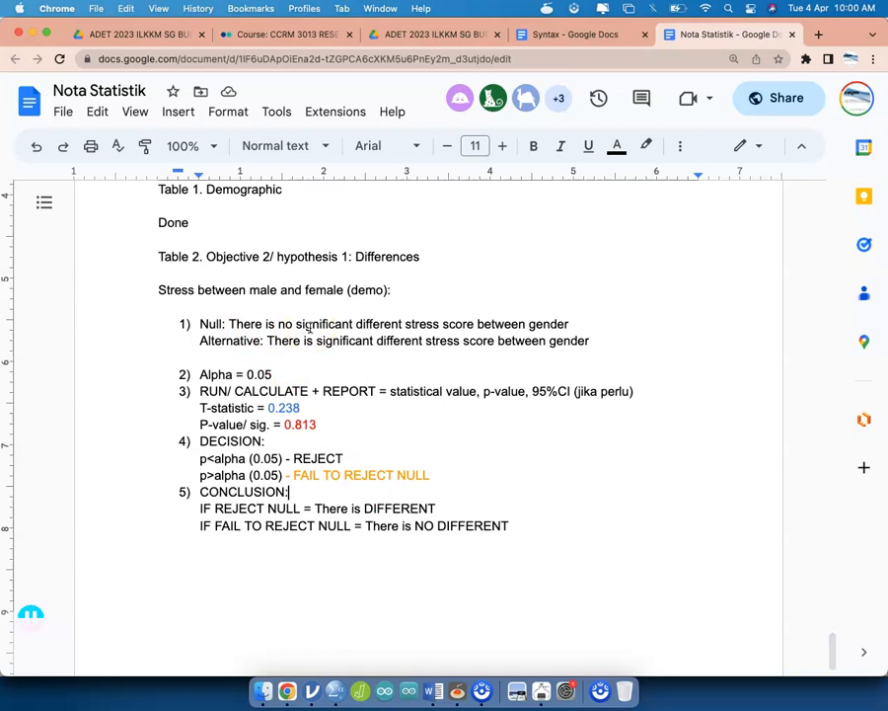
{"action": "triple_click", "coordinate": [320, 340]}
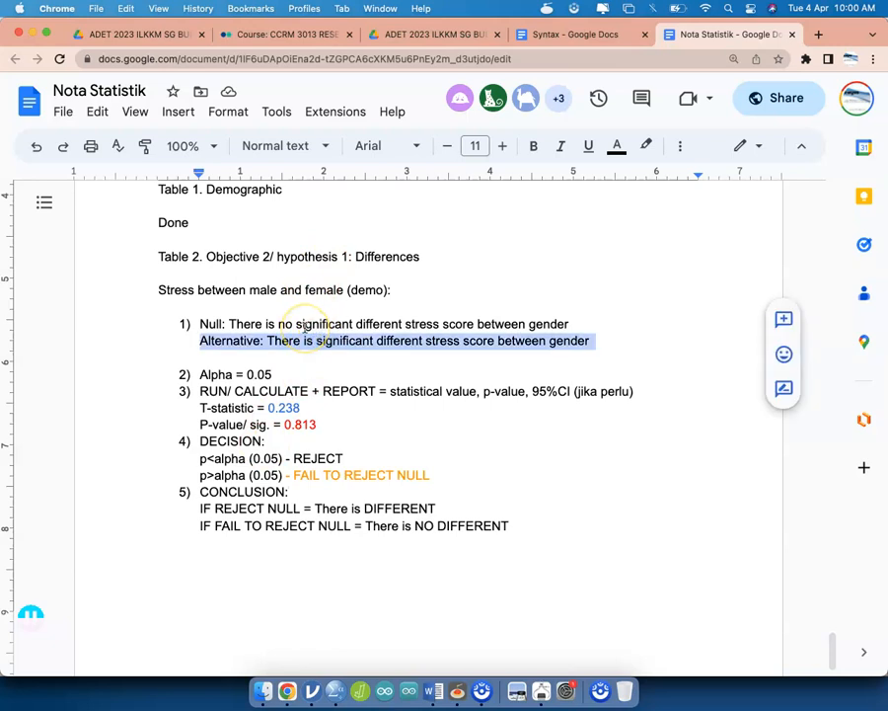
Step: Colour "There is NO DIFFERENT" orange in the second conclusion line
{"action": "left_click", "coordinate": [454, 526]}
{"action": "double_click", "coordinate": [454, 526]}
{"action": "left_click", "coordinate": [531, 517]}
{"action": "left_click", "coordinate": [513, 526]}
{"action": "left_click_drag", "start_coordinate": [514, 526], "coordinate": [363, 525]}
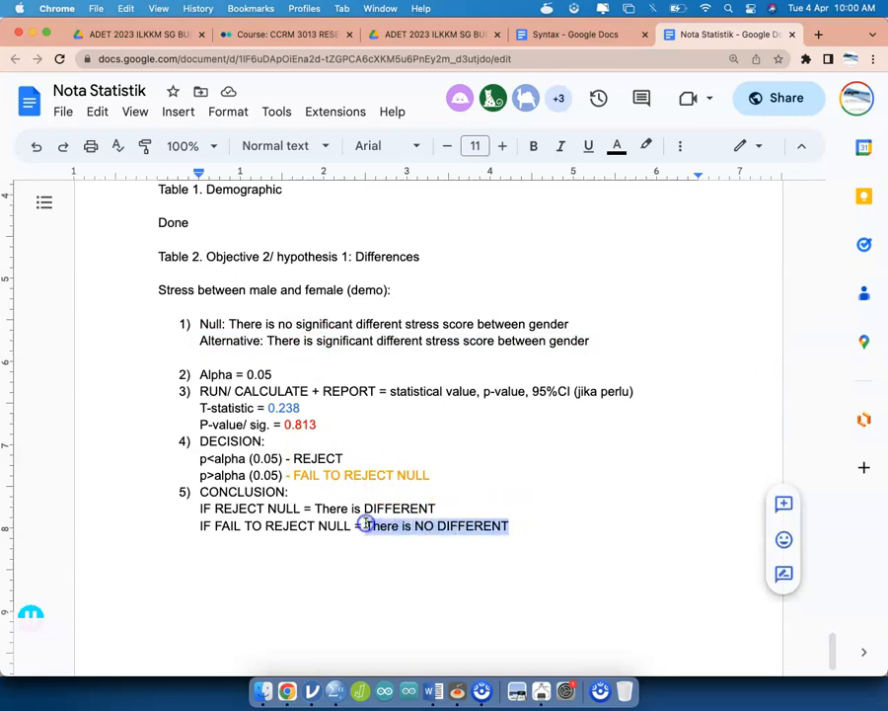
{"action": "left_click", "coordinate": [616, 148]}
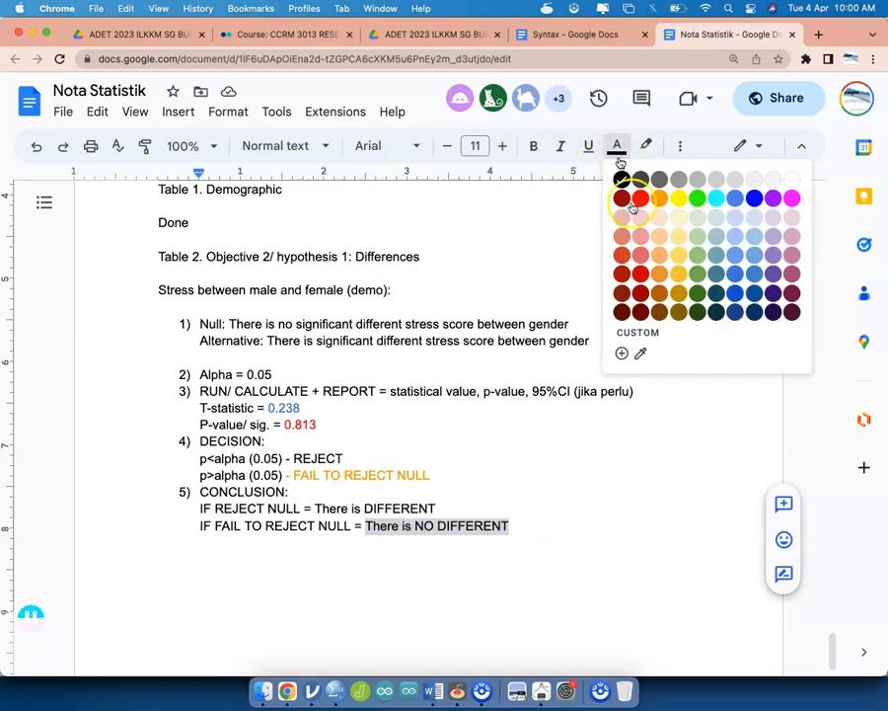
{"action": "left_click", "coordinate": [659, 199]}
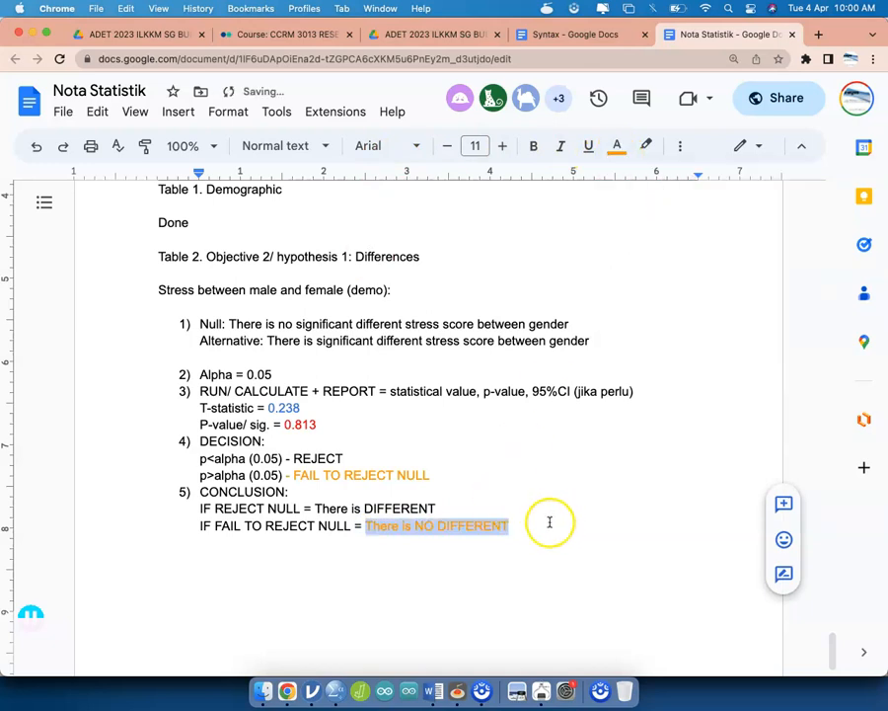
{"action": "left_click", "coordinate": [550, 521]}
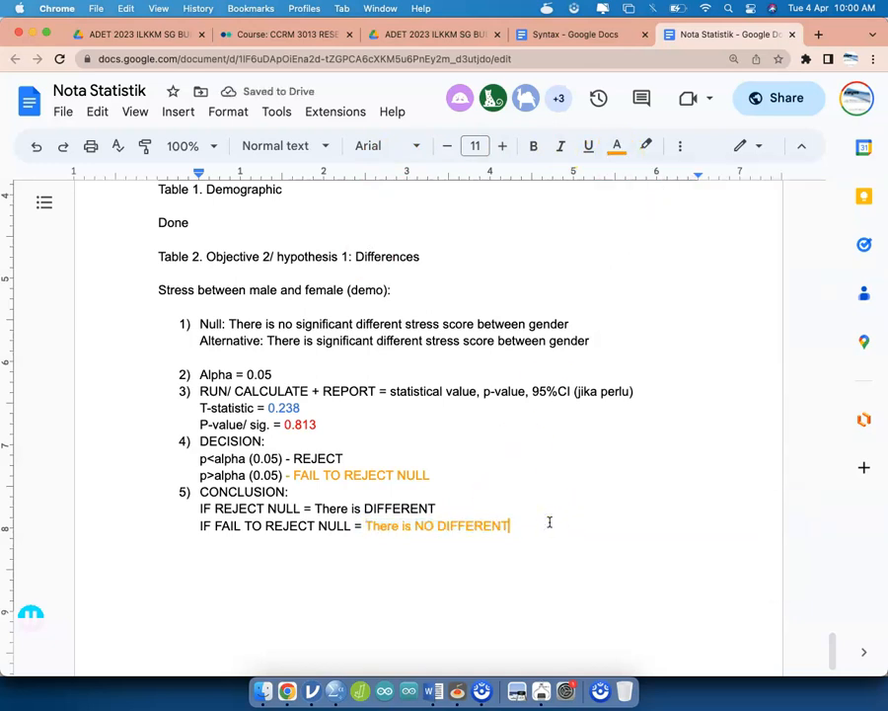
{"action": "key", "text": "ctrl+Up"}
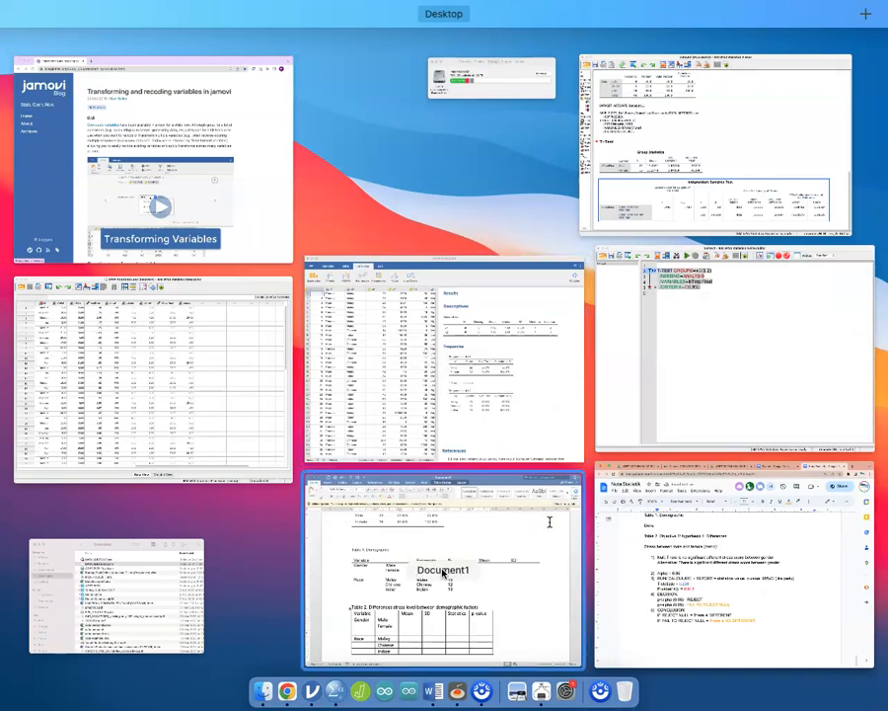
{"action": "left_click", "coordinate": [442, 571]}
{"action": "left_click", "coordinate": [637, 617]}
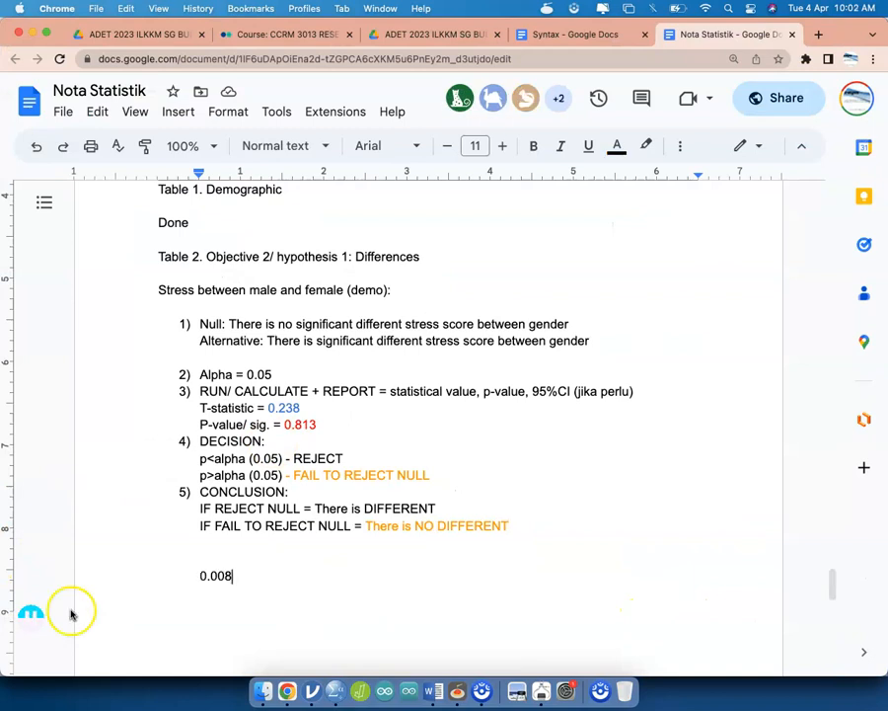
Step: Replace the 0.008 below the numbered list with the heading "Conclusion:" and start a new line under it
{"action": "left_click", "coordinate": [233, 575]}
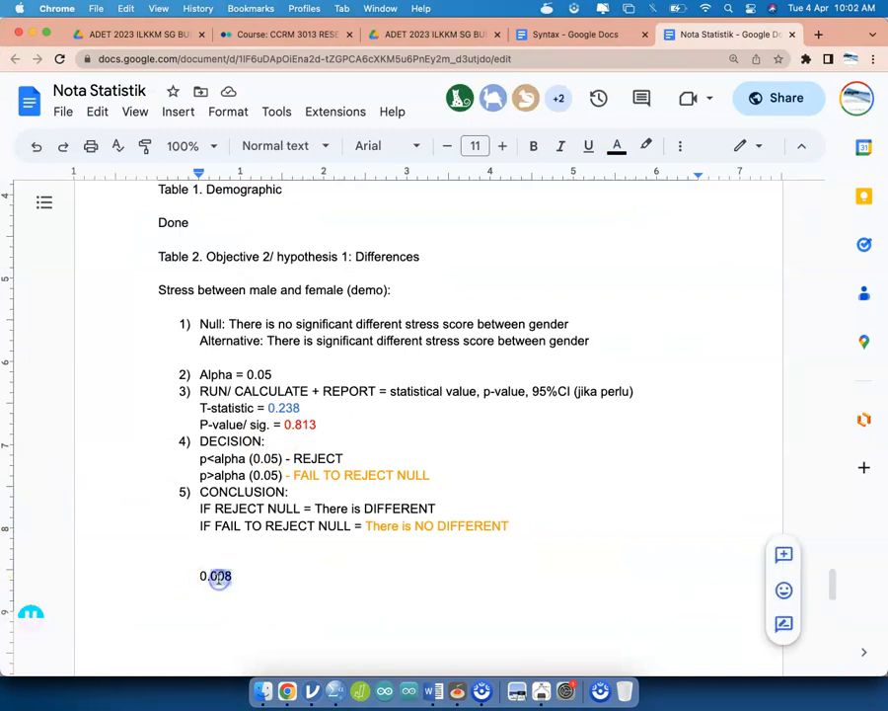
{"action": "double_click", "coordinate": [217, 577]}
{"action": "type", "text": "Conclusion:"}
{"action": "key", "text": "Return"}
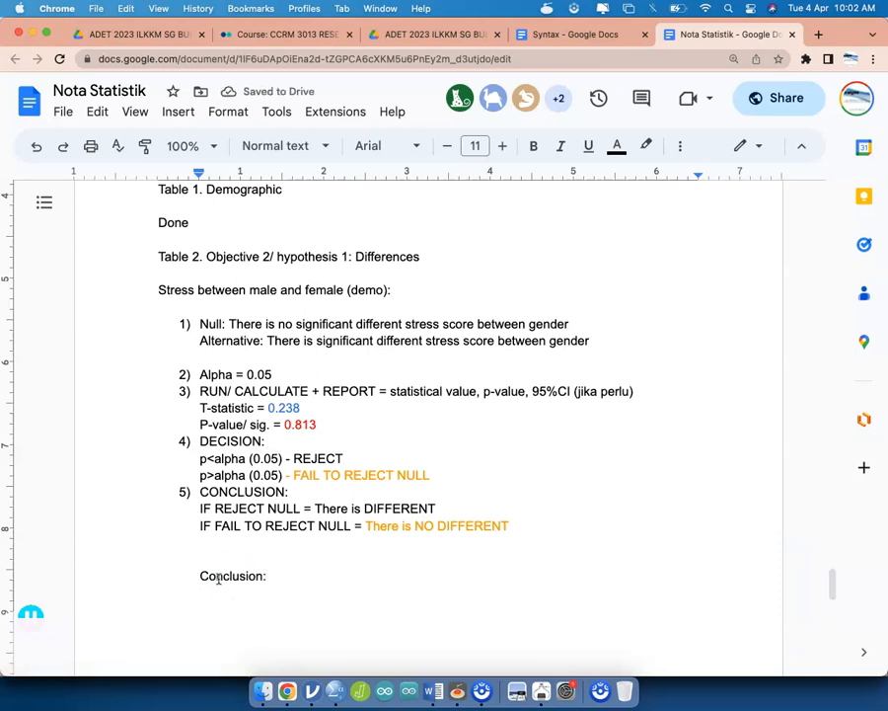
{"action": "scroll", "coordinate": [218, 577], "scroll_direction": "down", "scroll_amount": 3}
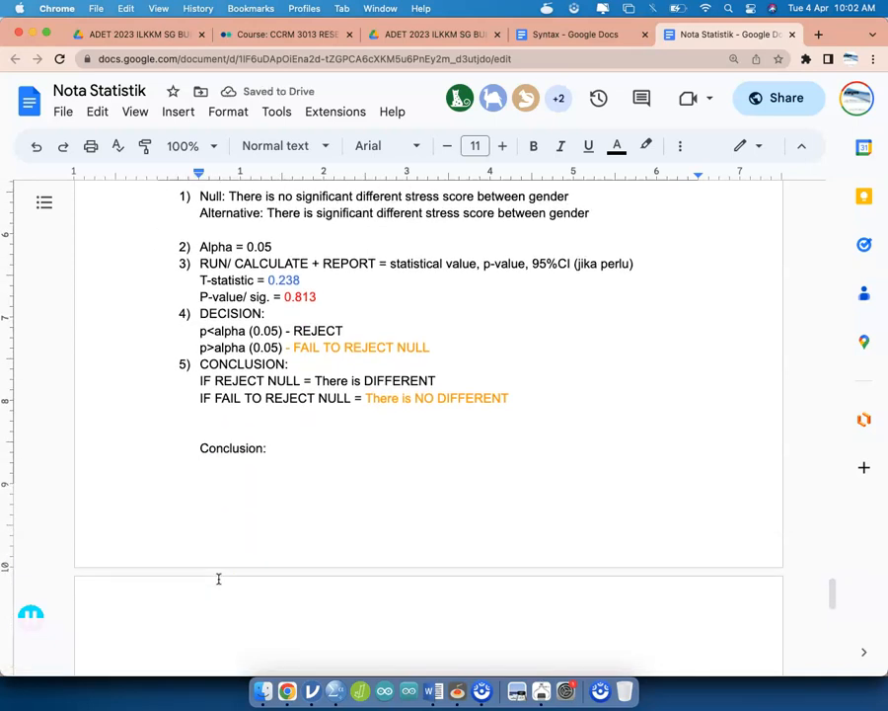
Step: Switch to Document1 in Word and place the cursor on the blank line below Table 2
{"action": "key", "text": "ctrl+Up"}
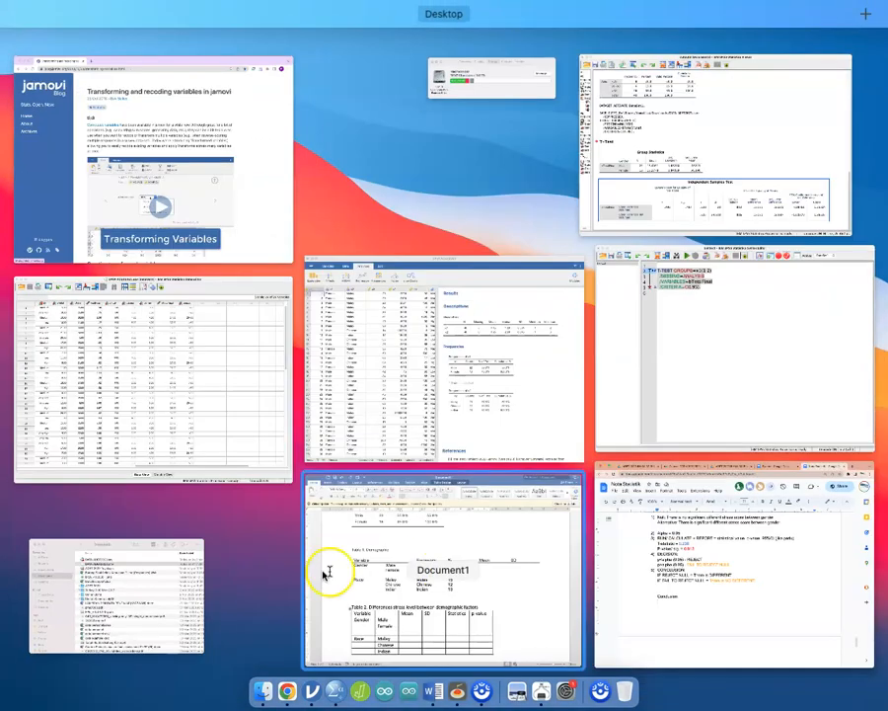
{"action": "left_click", "coordinate": [399, 576]}
{"action": "scroll", "coordinate": [363, 567], "scroll_direction": "down", "scroll_amount": 1}
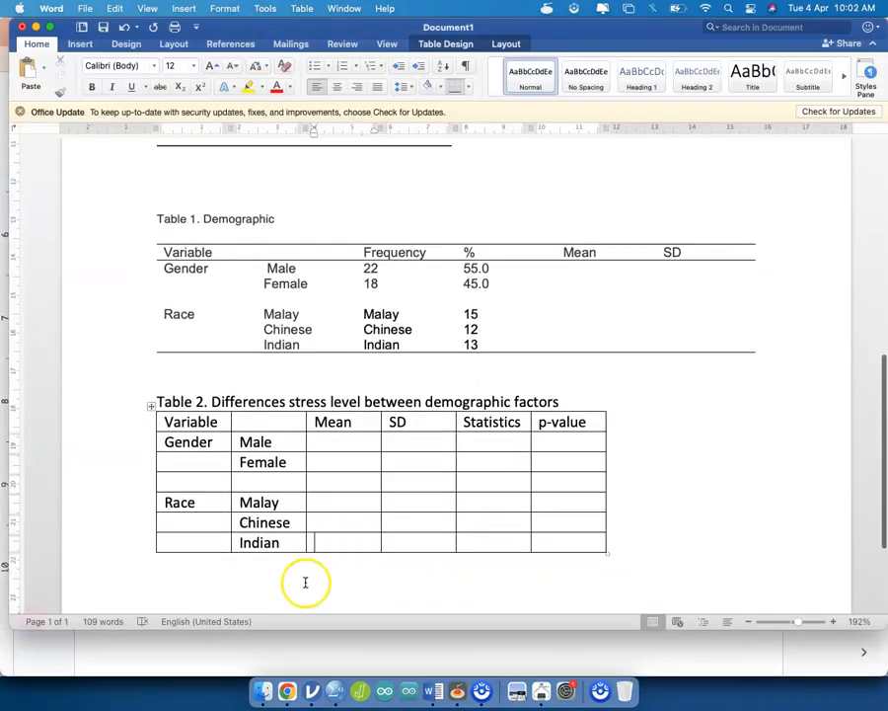
{"action": "left_click", "coordinate": [306, 582]}
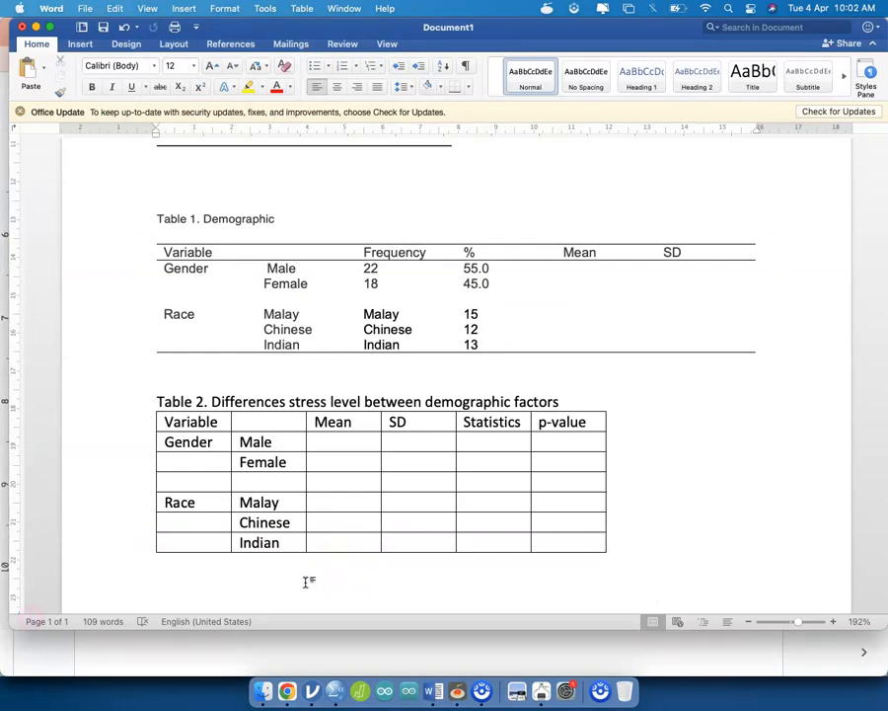
Step: Switch to the SPSS output viewer and copy the male and female Mean and Std. Deviation values from the T-Test Group Statistics table
{"action": "key", "text": "ctrl+Up"}
{"action": "left_click", "coordinate": [531, 431]}
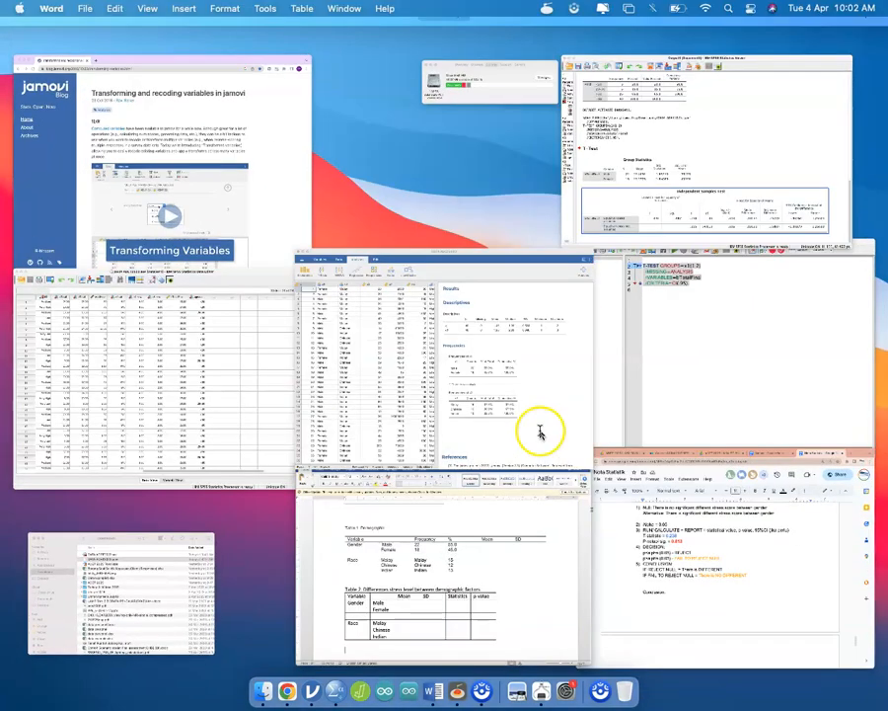
{"action": "key", "text": "ctrl+Up"}
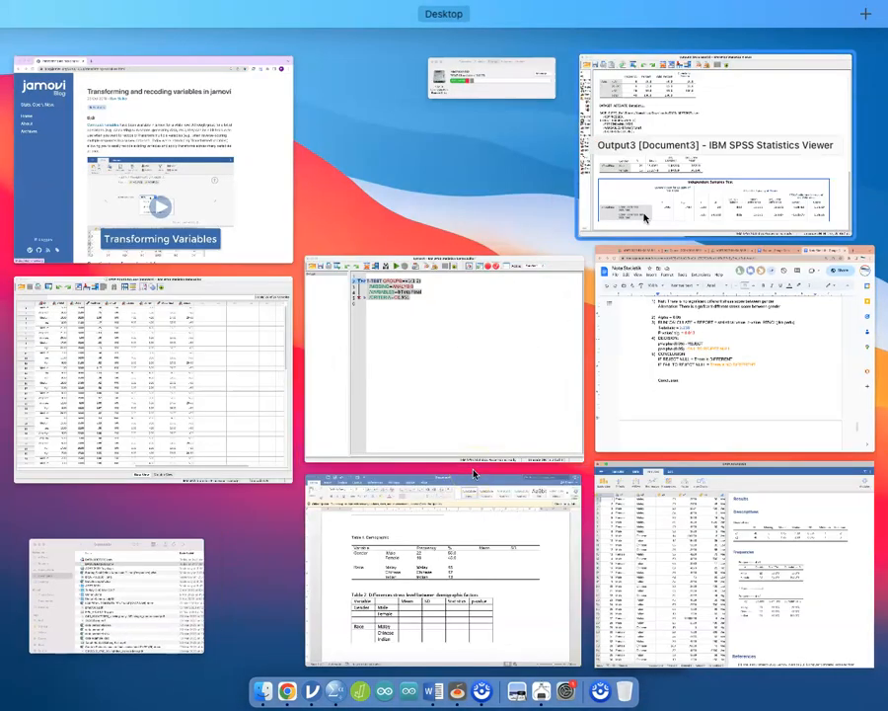
{"action": "left_click", "coordinate": [643, 217]}
{"action": "scroll", "coordinate": [124, 430], "scroll_direction": "up", "scroll_amount": 10}
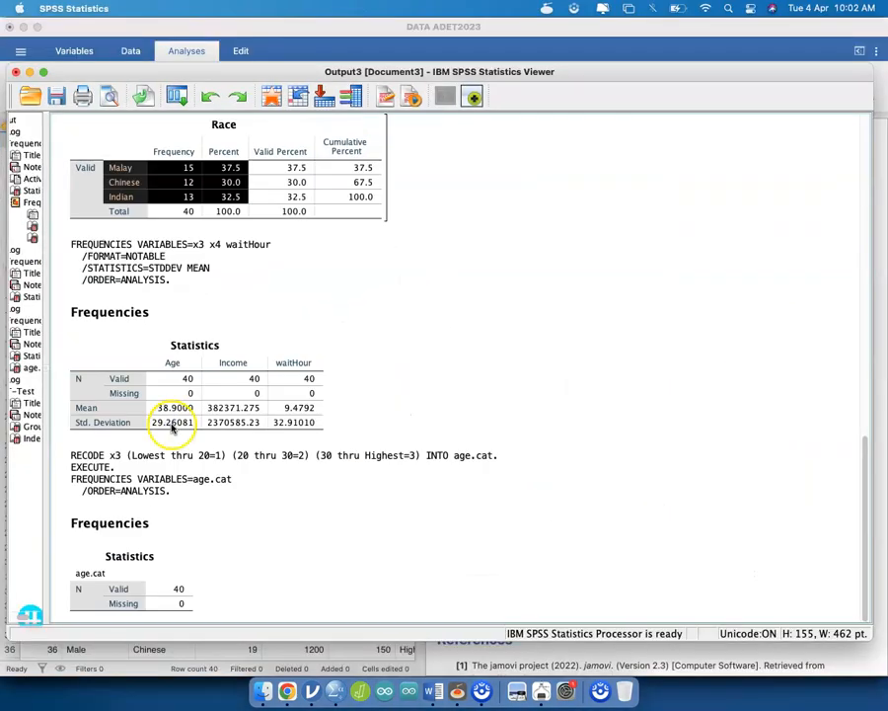
{"action": "scroll", "coordinate": [246, 435], "scroll_direction": "down", "scroll_amount": 10}
{"action": "left_click", "coordinate": [246, 432]}
{"action": "double_click", "coordinate": [199, 419]}
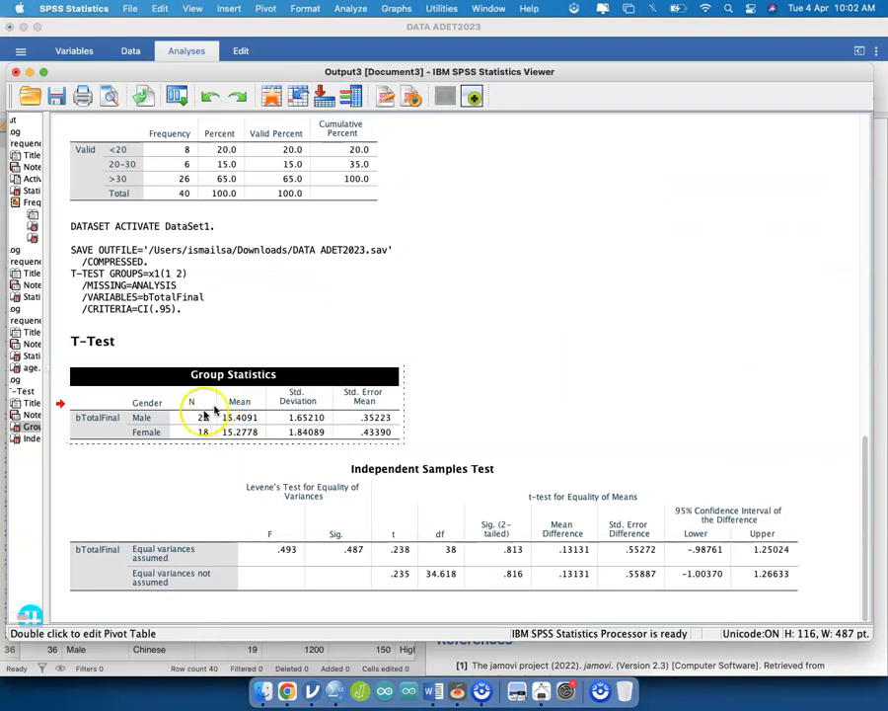
{"action": "left_click", "coordinate": [198, 418]}
{"action": "left_click", "coordinate": [143, 417]}
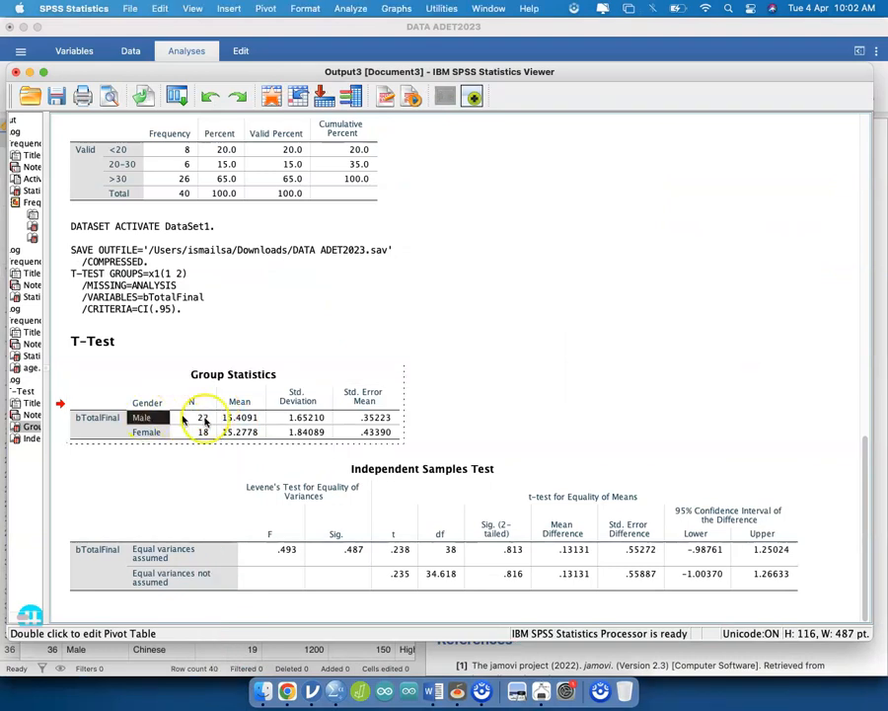
{"action": "left_click_drag", "start_coordinate": [247, 422], "coordinate": [299, 434]}
{"action": "key", "text": "super+c"}
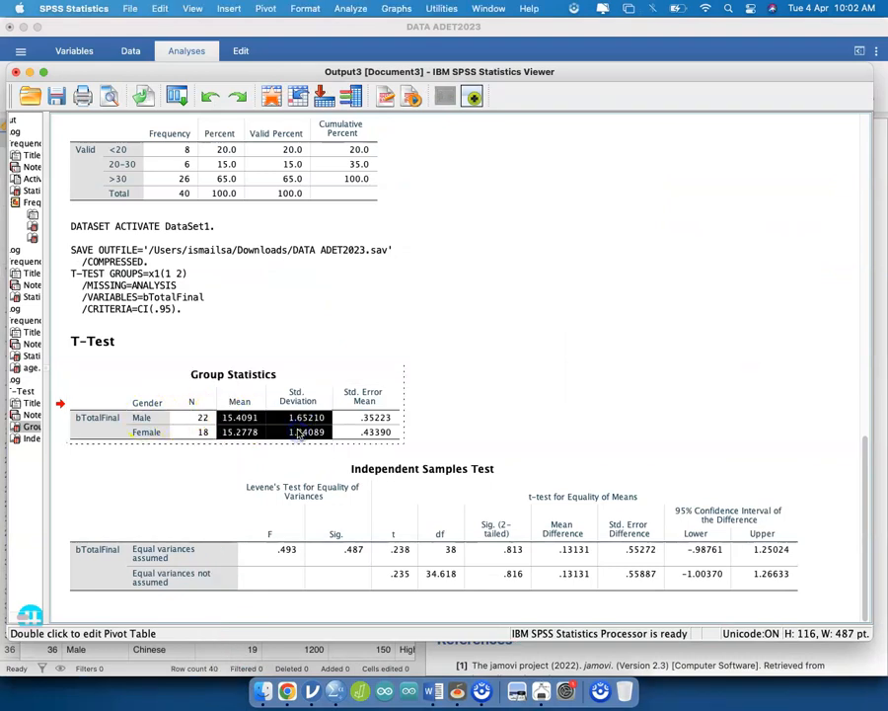
Step: Return to Document1 in Word and paste the copied values below Table 2 as plain text without table formatting
{"action": "key", "text": "ctrl+Up"}
{"action": "left_click", "coordinate": [446, 564]}
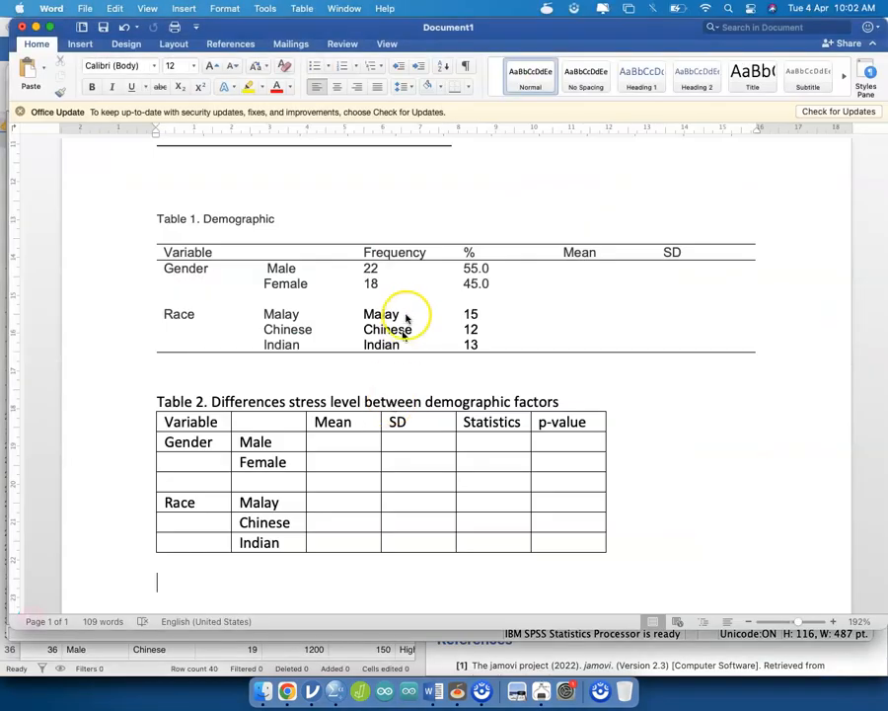
{"action": "left_click", "coordinate": [297, 575]}
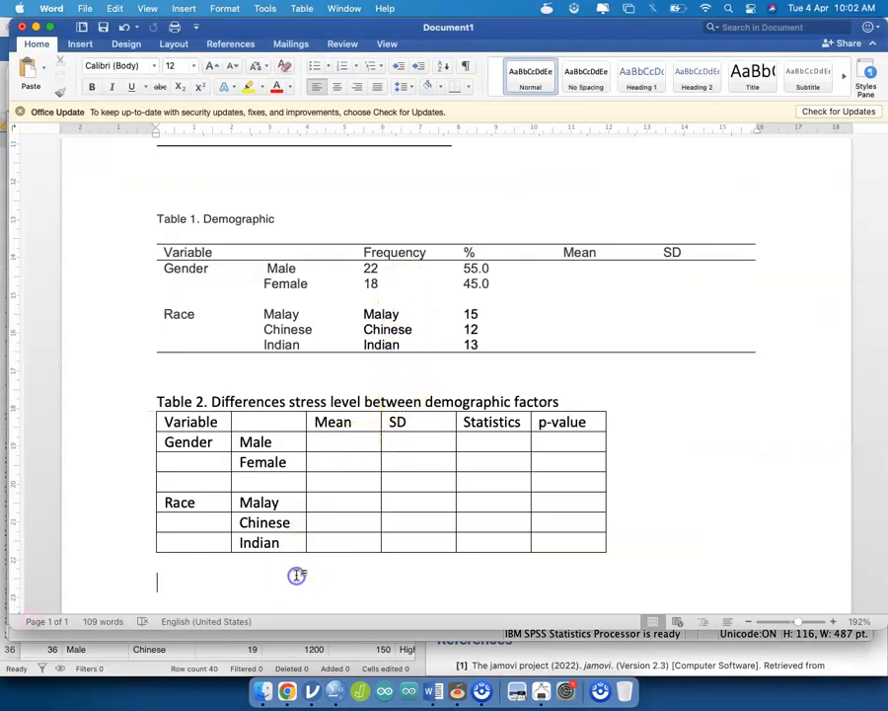
{"action": "key", "text": "super+v"}
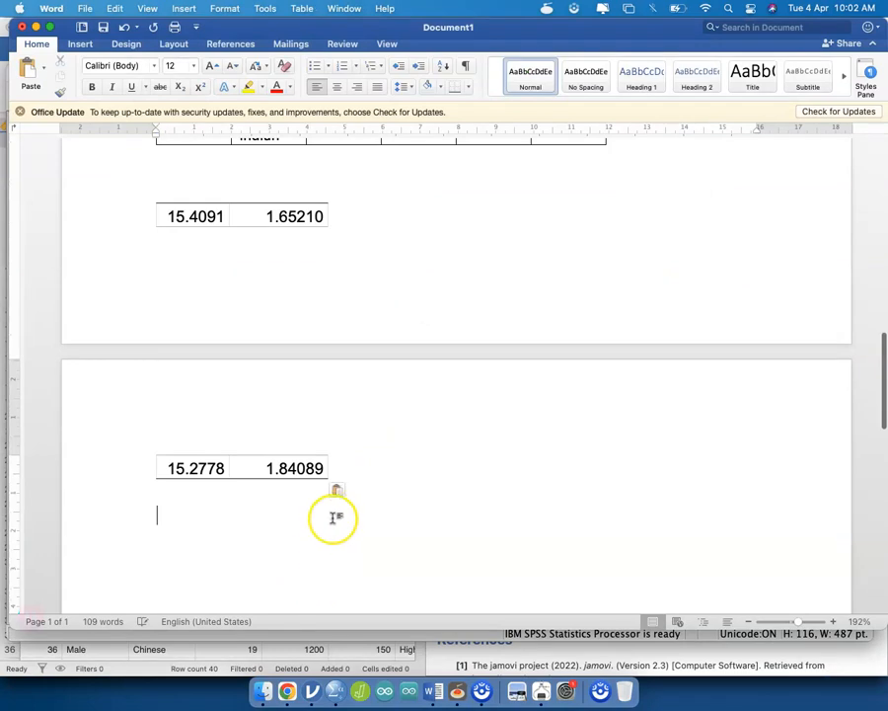
{"action": "left_click", "coordinate": [338, 489]}
{"action": "left_click", "coordinate": [358, 537]}
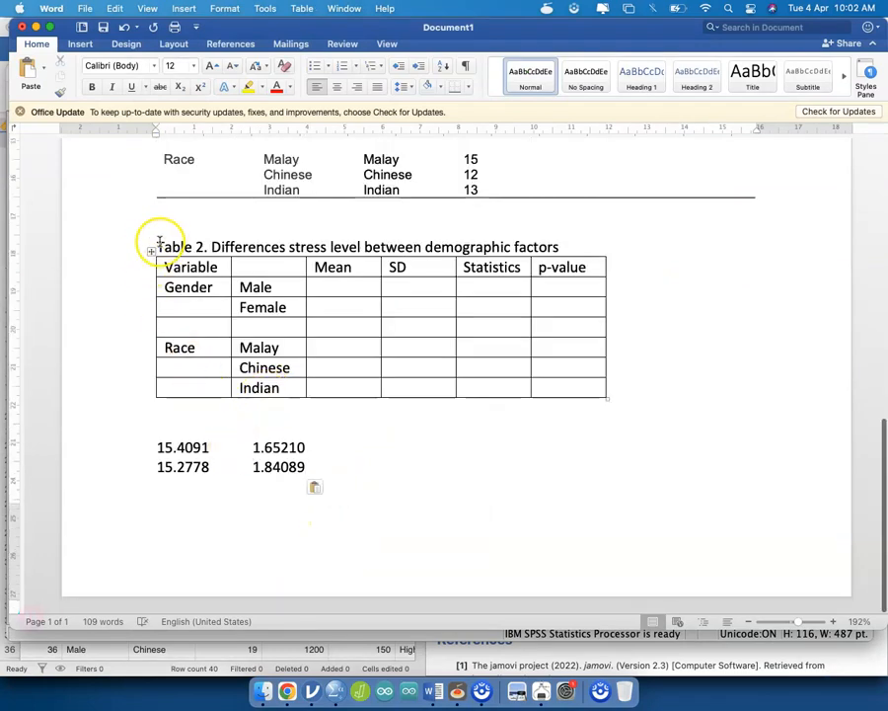
Step: Insert a page break before the Table 2 title so the table starts on a new page
{"action": "left_click", "coordinate": [177, 46]}
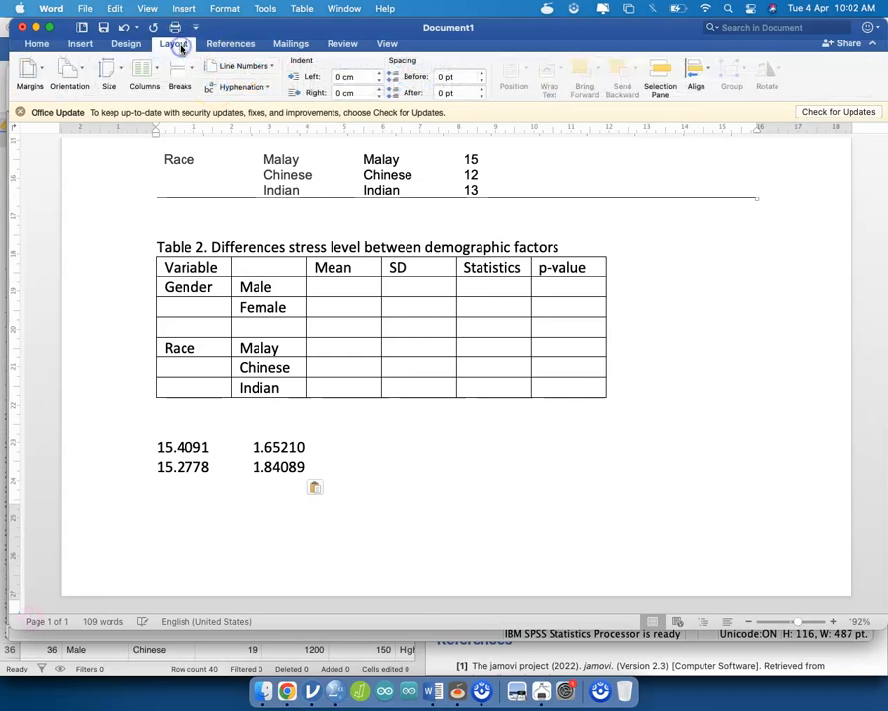
{"action": "left_click", "coordinate": [179, 79]}
{"action": "left_click", "coordinate": [181, 117]}
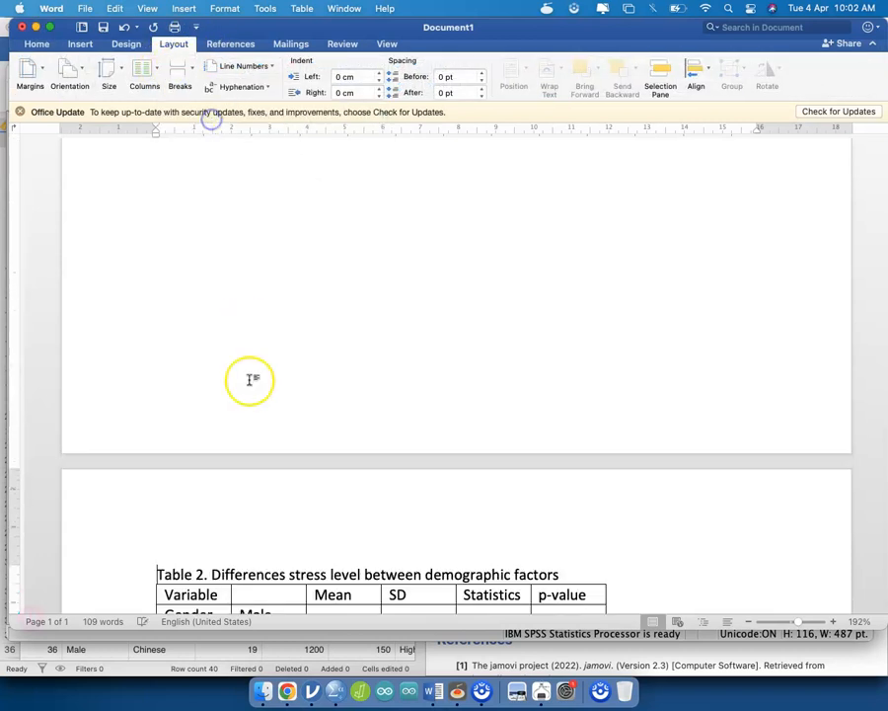
{"action": "scroll", "coordinate": [252, 379], "scroll_direction": "down", "scroll_amount": 5}
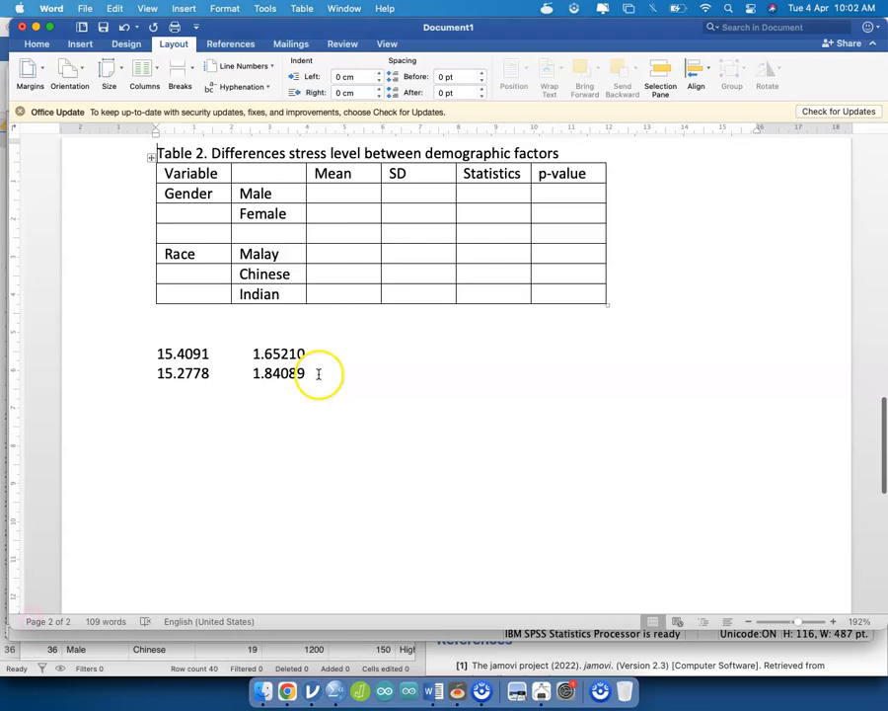
Step: Move the pasted values from below Table 2 into the Mean and SD cells of the Male and Female rows
{"action": "left_click_drag", "start_coordinate": [319, 373], "coordinate": [157, 353]}
{"action": "key", "text": "cmd+x"}
{"action": "left_click_drag", "start_coordinate": [328, 191], "coordinate": [384, 201]}
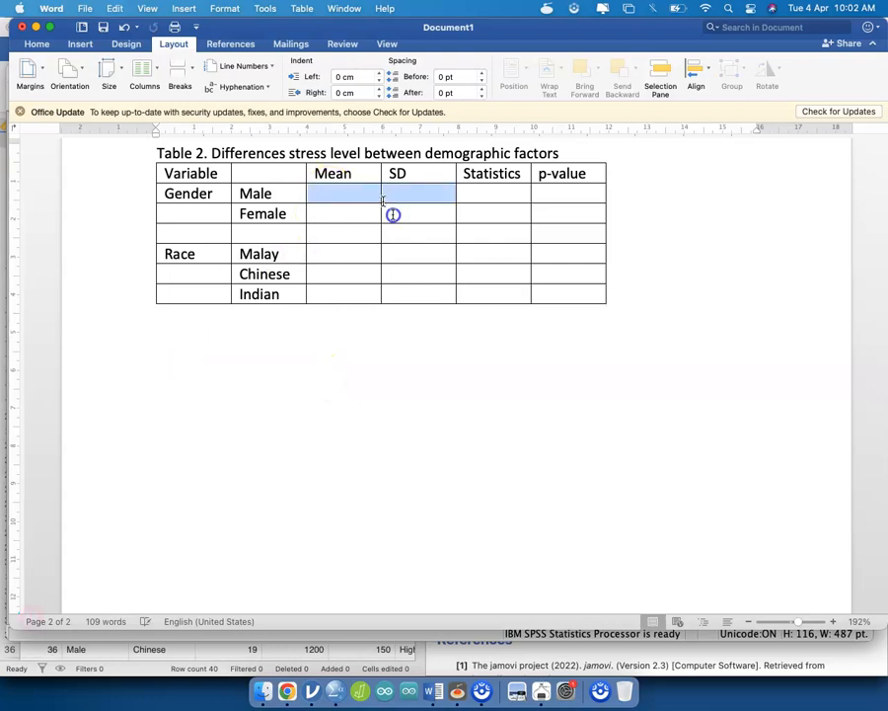
{"action": "key", "text": "super+v"}
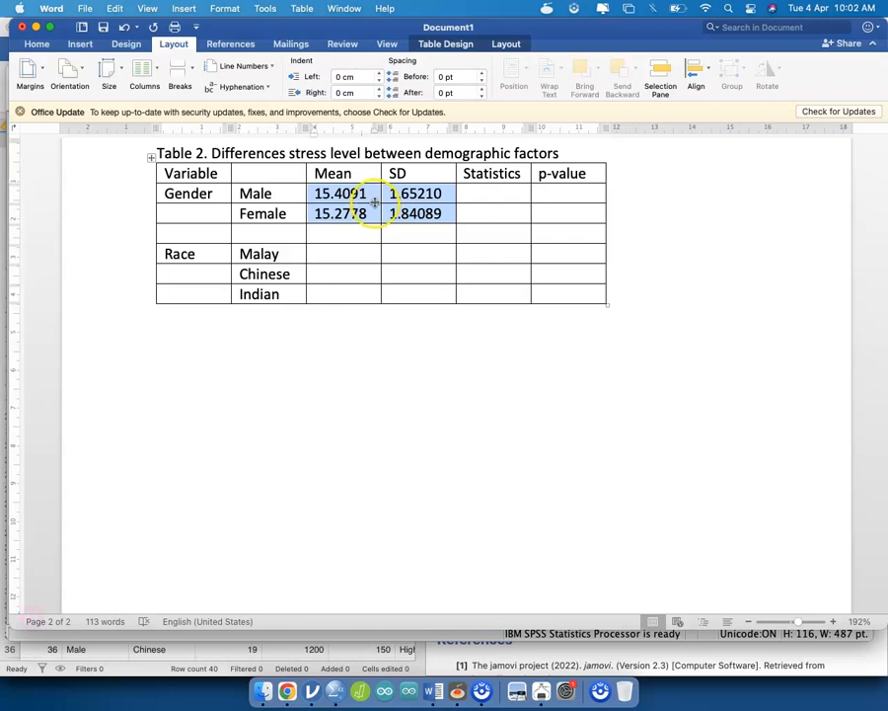
Step: Round the means in Table 2 to two decimals, 15.41 for Male and 15.28 for Female
{"action": "left_click", "coordinate": [376, 201]}
{"action": "key", "text": "BackSpace"}
{"action": "key", "text": "BackSpace"}
{"action": "key", "text": "BackSpace"}
{"action": "type", "text": "1"}
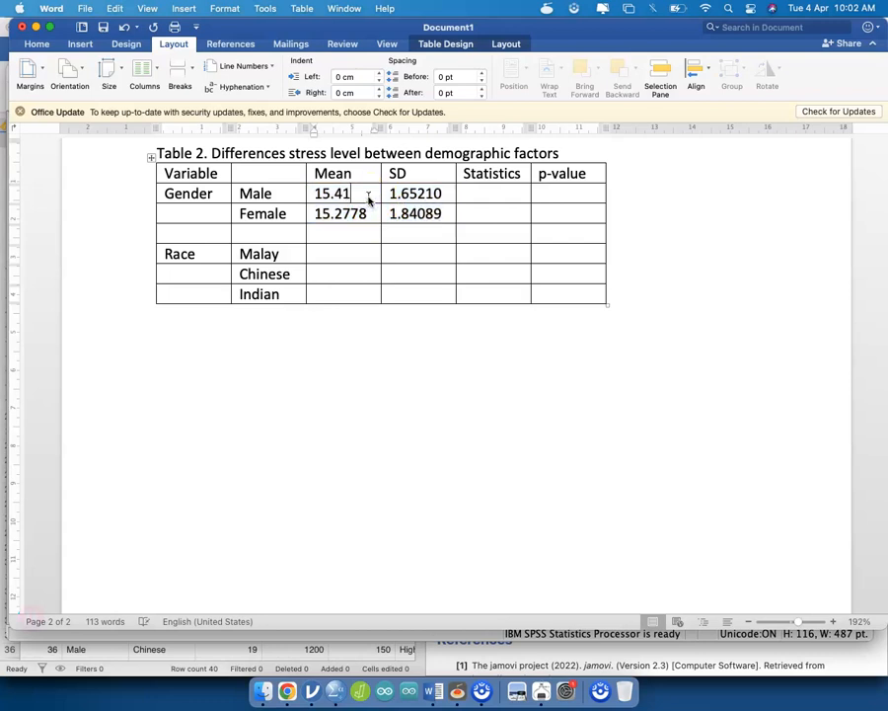
{"action": "key", "text": "BackSpace"}
{"action": "type", "text": "8"}
{"action": "key", "text": "BackSpace"}
{"action": "key", "text": "BackSpace"}
Step: Shorten the SD values in Table 2 to two decimals, 1.65 for Male and 1.84 for Female
{"action": "key", "text": "Up"}
{"action": "key", "text": "Tab"}
{"action": "key", "text": "Right"}
{"action": "key", "text": "BackSpace"}
{"action": "key", "text": "BackSpace"}
{"action": "key", "text": "BackSpace"}
{"action": "key", "text": "Tab"}
{"action": "key", "text": "Tab"}
{"action": "key", "text": "Tab"}
{"action": "key", "text": "Tab"}
{"action": "key", "text": "Tab"}
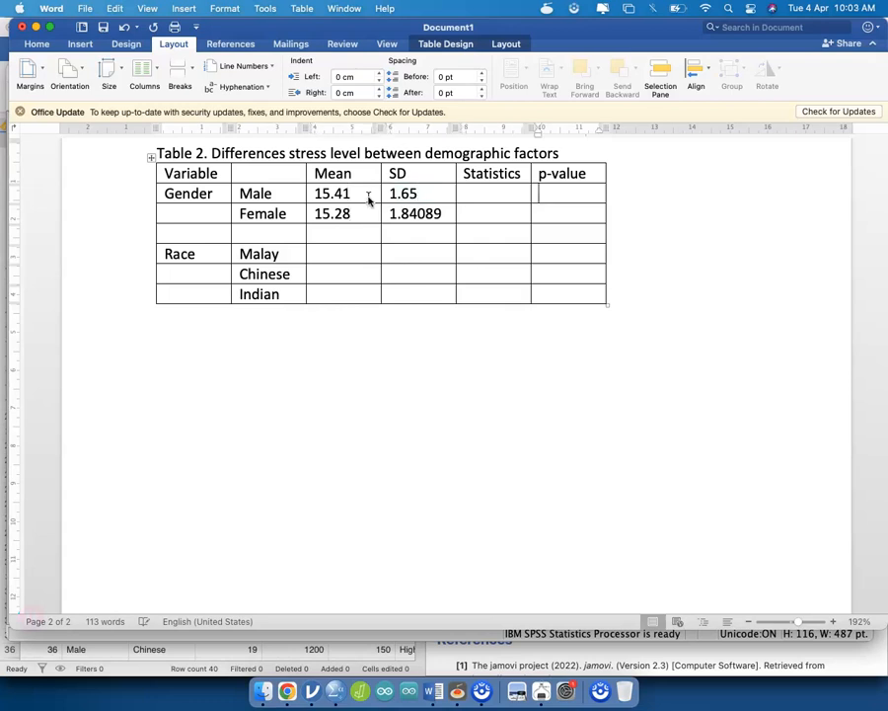
{"action": "key", "text": "Right"}
{"action": "key", "text": "BackSpace"}
{"action": "key", "text": "BackSpace"}
{"action": "key", "text": "BackSpace"}
Step: Enter 0.238 under Statistics and 0.813 under p-value in the Gender Male row of Table 2
{"action": "left_click", "coordinate": [470, 192]}
{"action": "type", "text": "0"}
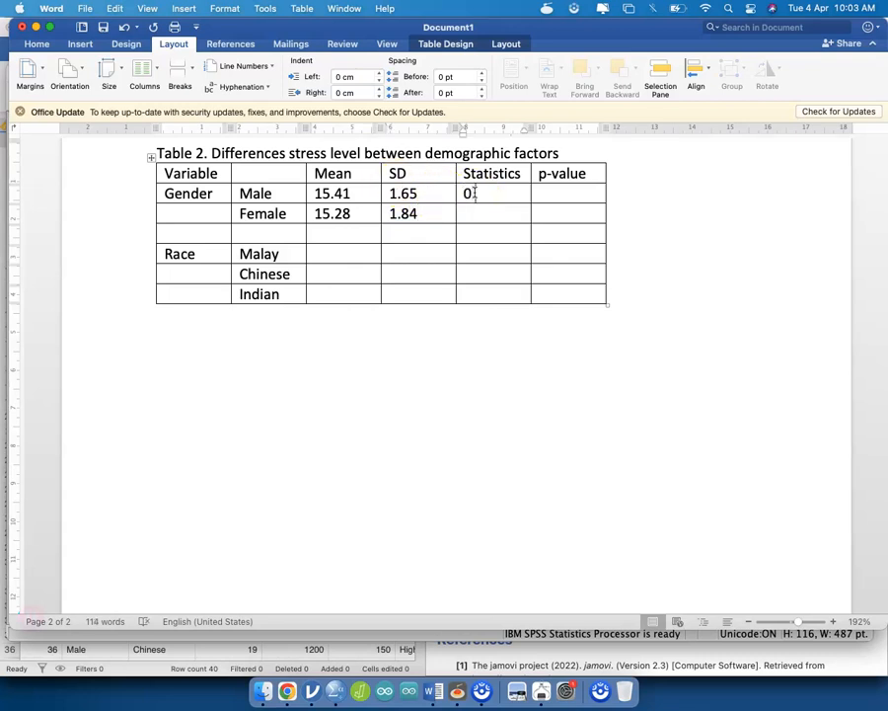
{"action": "type", "text": "0.813"}
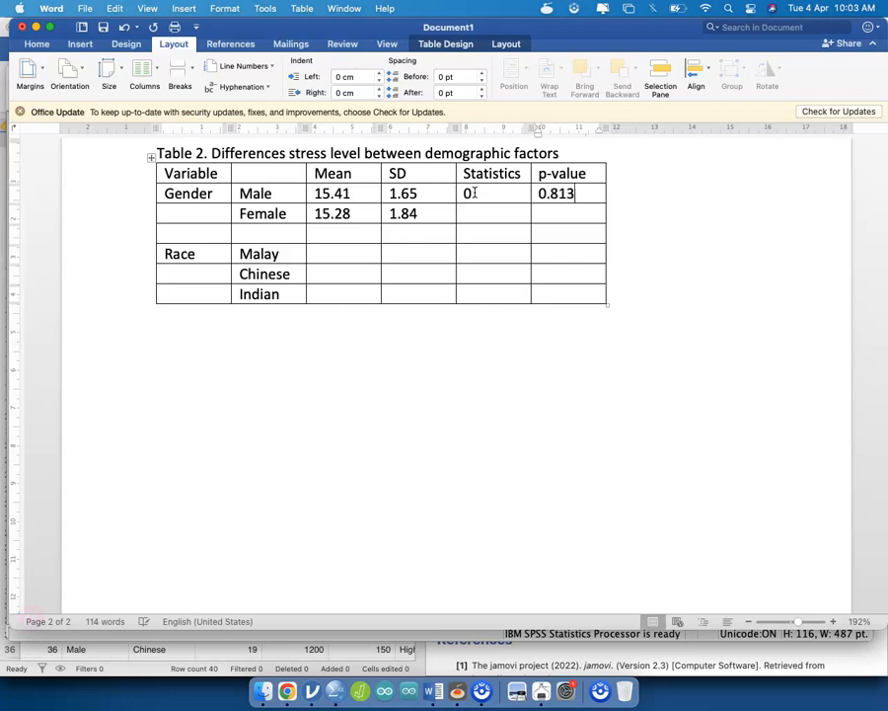
{"action": "left_click", "coordinate": [474, 192]}
{"action": "type", "text": ".238"}
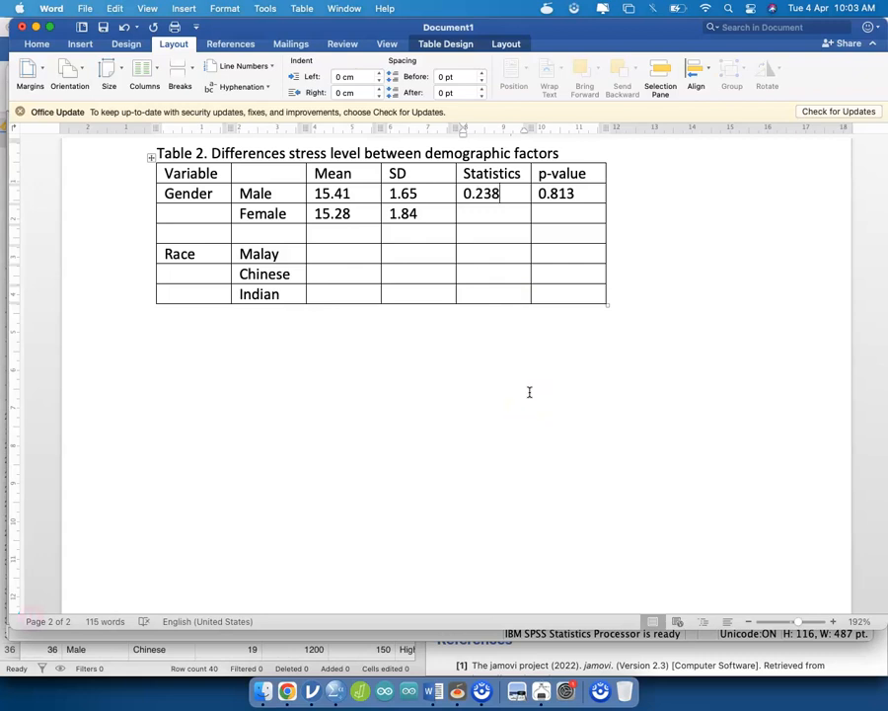
Step: Mark the Gender statistic 0.238 with an asterisk and add "Note: *Independent Sample T-test;" below Table 2
{"action": "scroll", "coordinate": [513, 184], "scroll_direction": "up", "scroll_amount": 2}
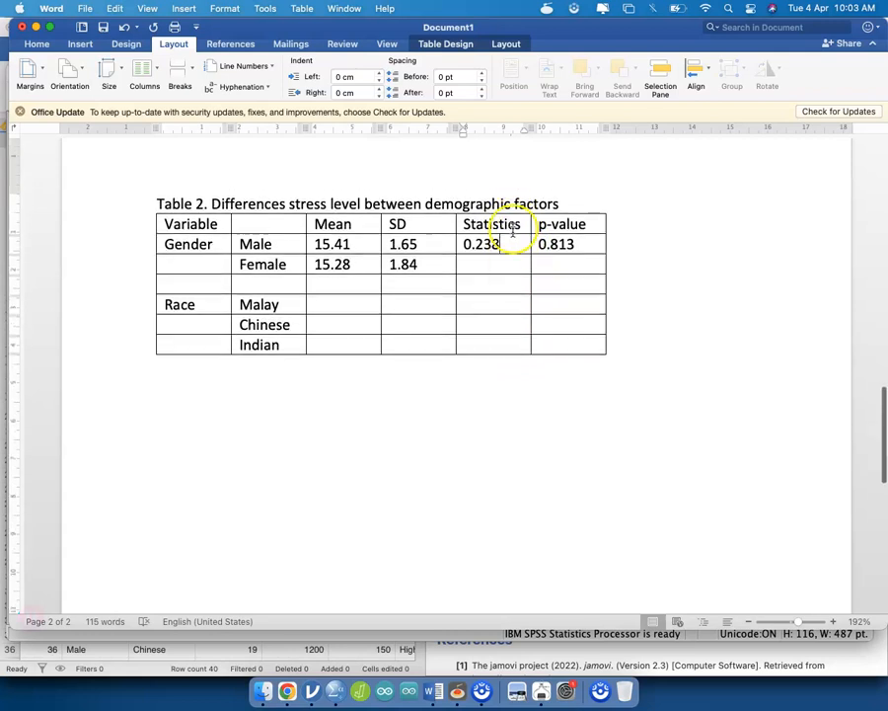
{"action": "type", "text": "*"}
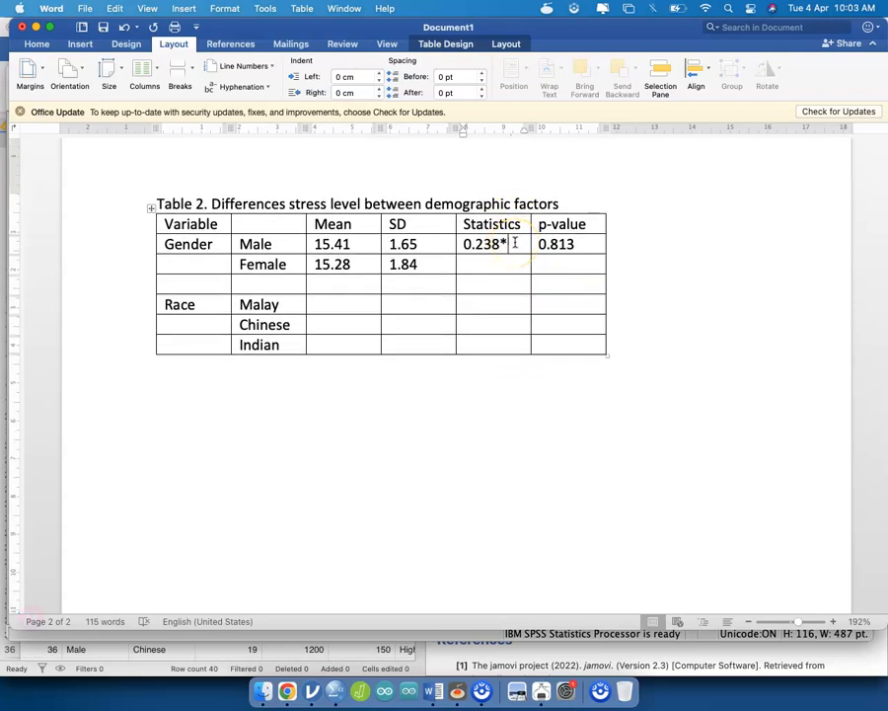
{"action": "left_click", "coordinate": [464, 372]}
{"action": "type", "text": "Note: *"}
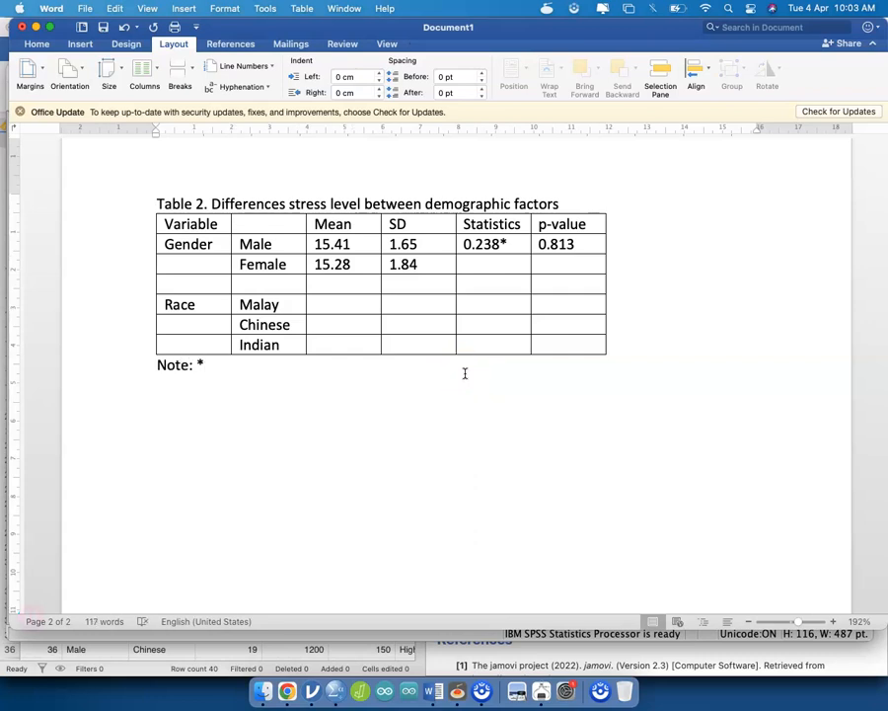
{"action": "type", "text": "Indepden"}
{"action": "key", "text": "BackSpace"}
{"action": "key", "text": "BackSpace"}
{"action": "key", "text": "BackSpace"}
{"action": "type", "text": "endent S"}
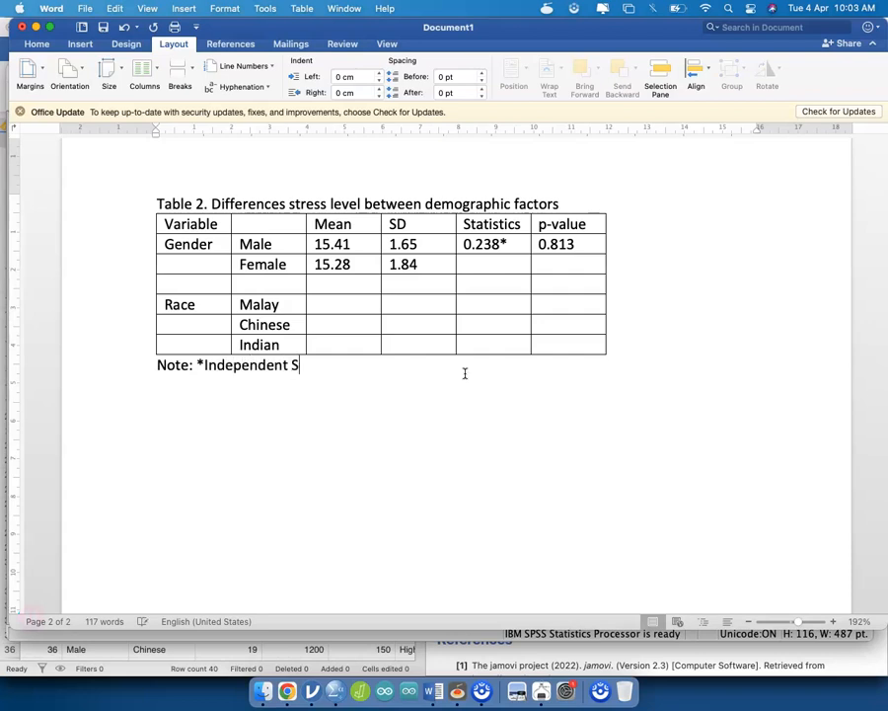
{"action": "type", "text": "ample T-test;"}
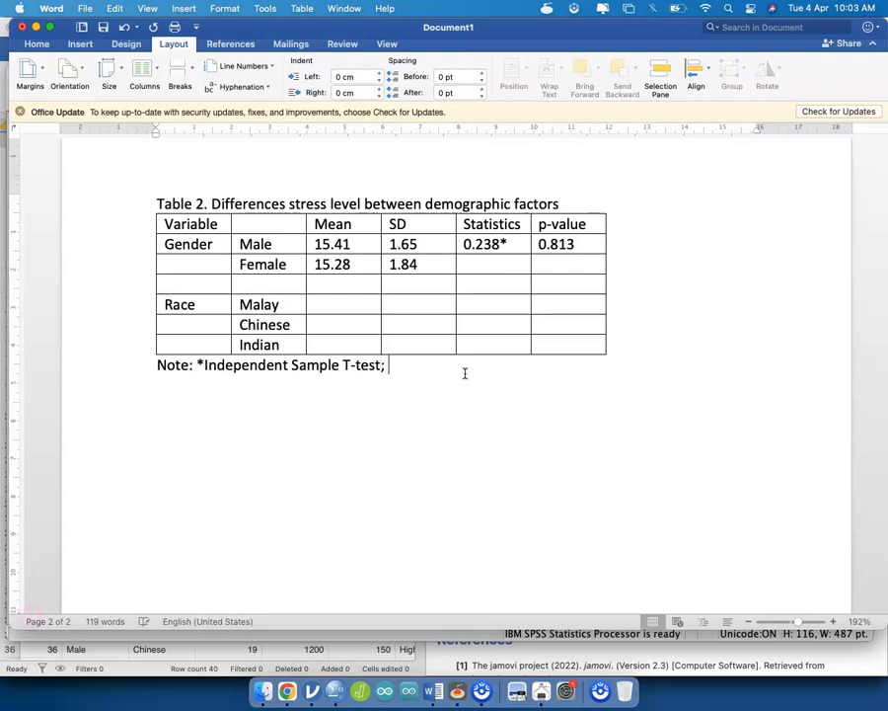
Step: Put a ^ marker in the Statistics cell of the Race Malay row and append "^One way ANOVA" to the table note
{"action": "left_click", "coordinate": [511, 245]}
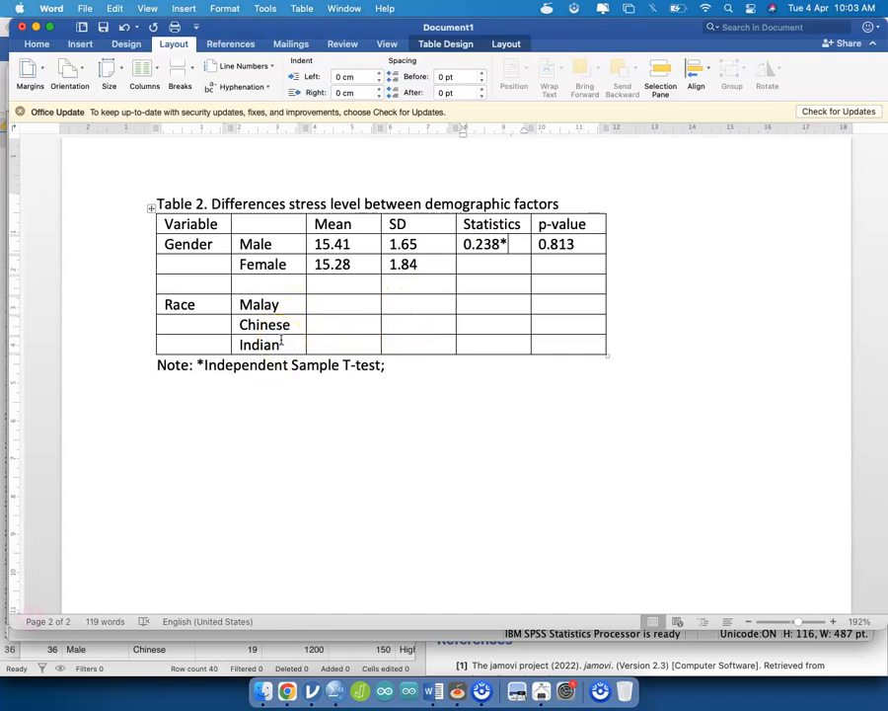
{"action": "left_click_drag", "start_coordinate": [267, 308], "coordinate": [277, 332]}
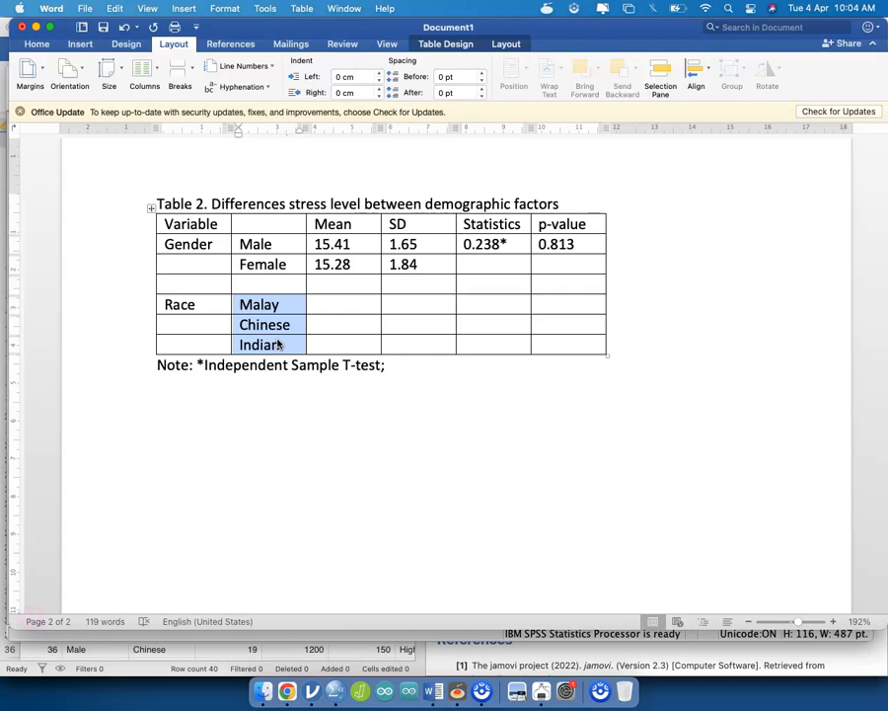
{"action": "left_click", "coordinate": [514, 303]}
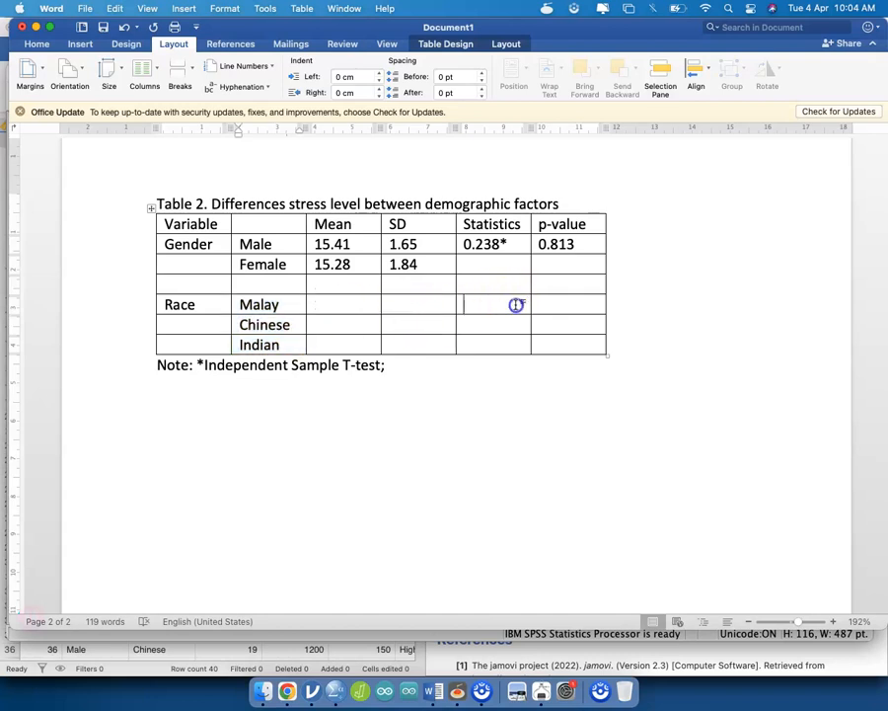
{"action": "type", "text": "^"}
{"action": "left_click", "coordinate": [453, 370]}
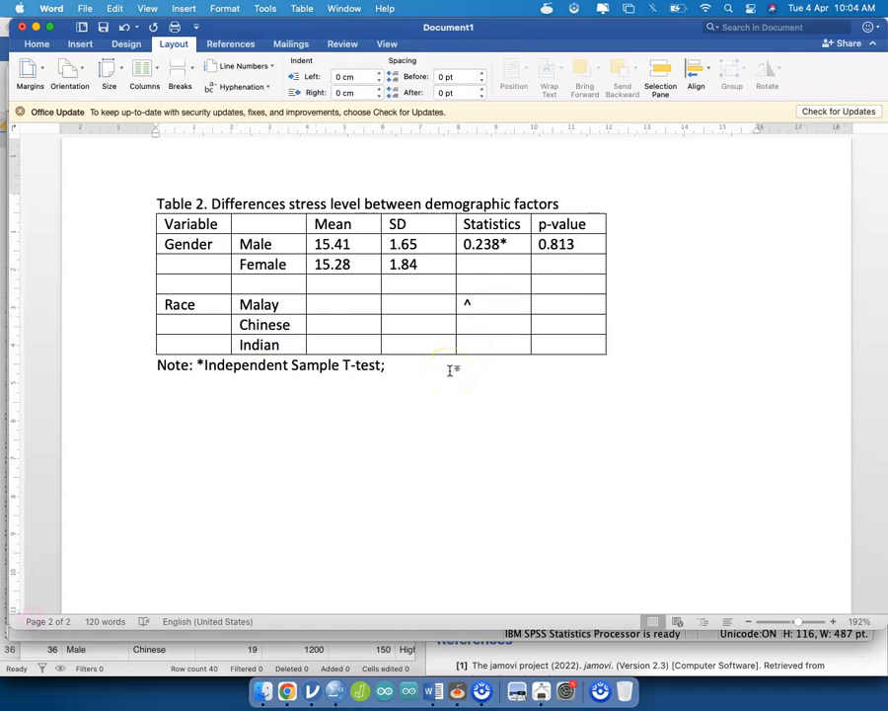
{"action": "type", "text": "^A"}
{"action": "key", "text": "BackSpace"}
{"action": "type", "text": "One wa"}
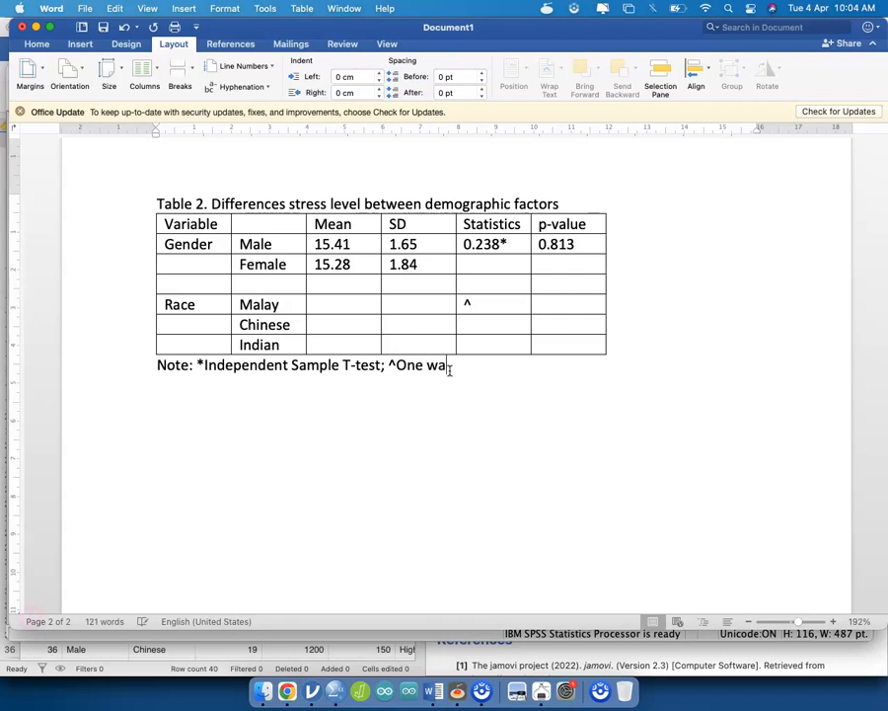
{"action": "type", "text": "y ANOVA"}
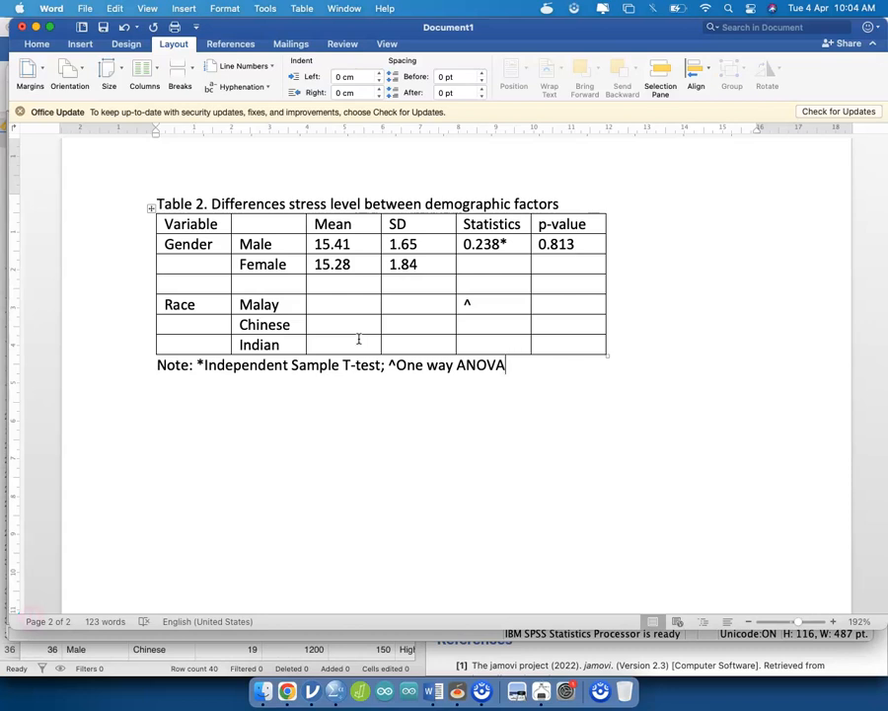
Step: Write "Conclusion: There is NO significant different of the STRESS Score" below the table note
{"action": "left_click", "coordinate": [522, 393]}
{"action": "type", "text": "Conclu"}
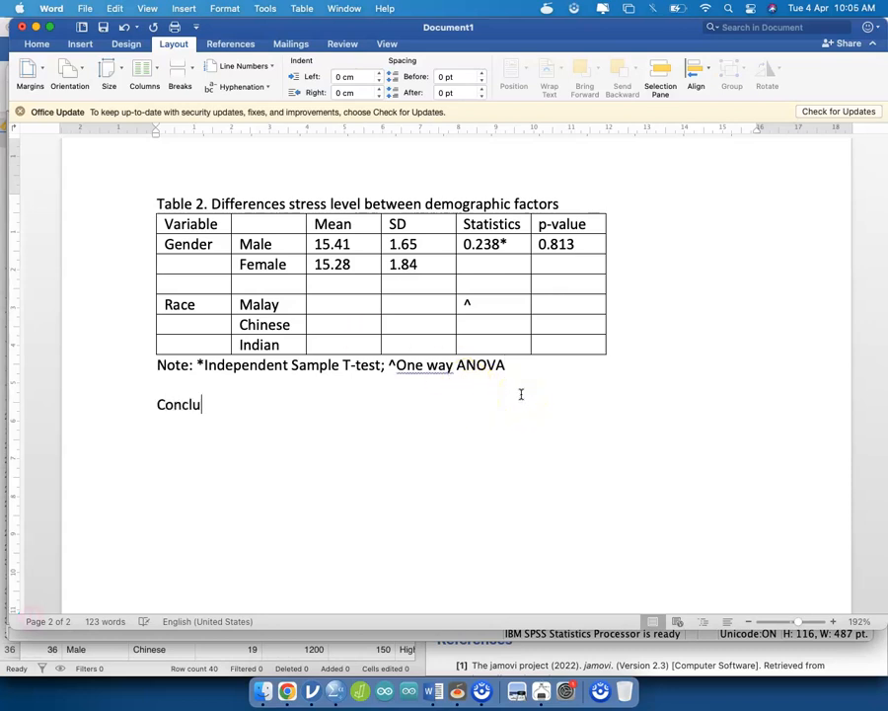
{"action": "type", "text": "sion: There is NO "}
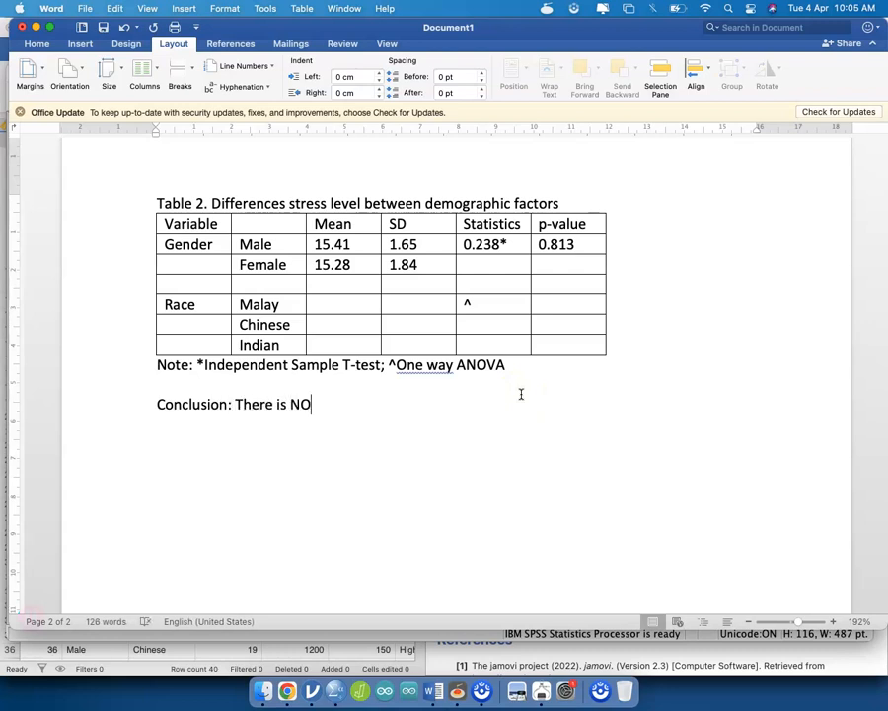
{"action": "type", "text": "significant d"}
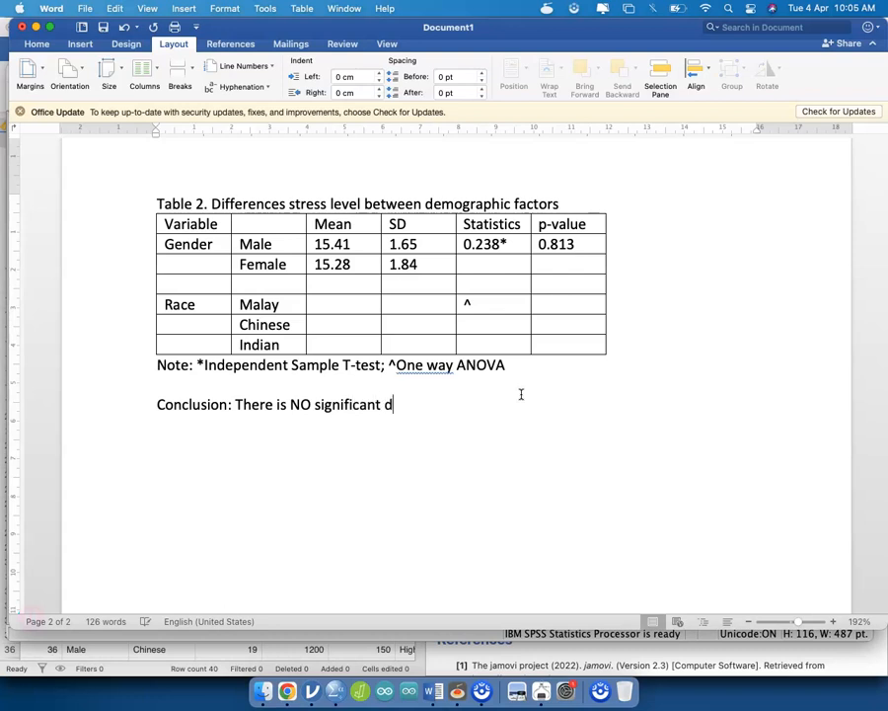
{"action": "type", "text": "ifferent of the "}
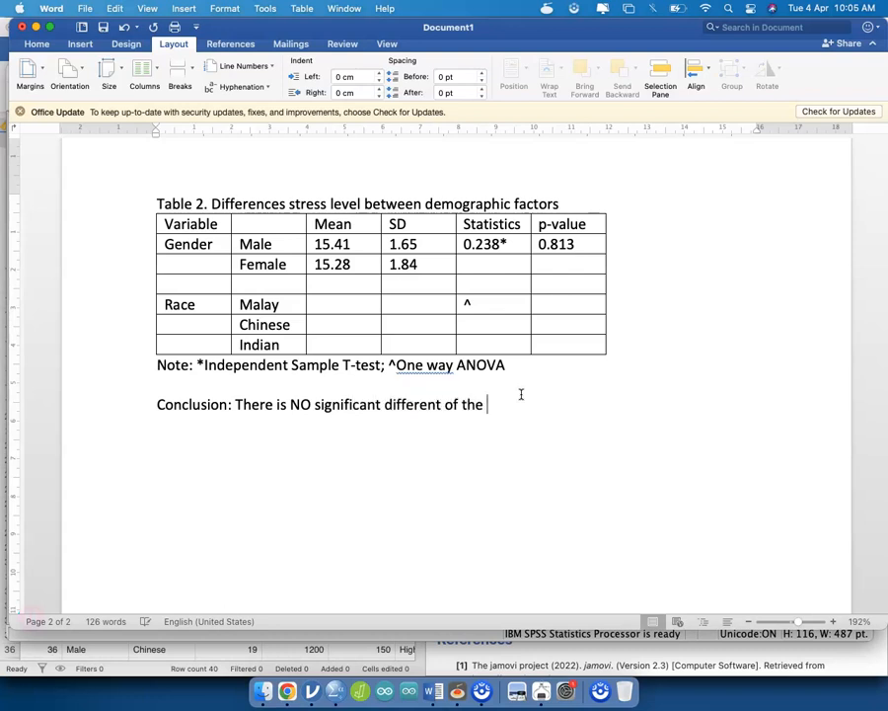
{"action": "type", "text": "STRESS Score"}
{"action": "scroll", "coordinate": [522, 395], "scroll_direction": "up", "scroll_amount": 1}
Step: Replace the "Conclusion:" lead-in with "Based on Table 2, we can conclude," and lowercase the following "there"
{"action": "left_click_drag", "start_coordinate": [235, 410], "coordinate": [202, 411]}
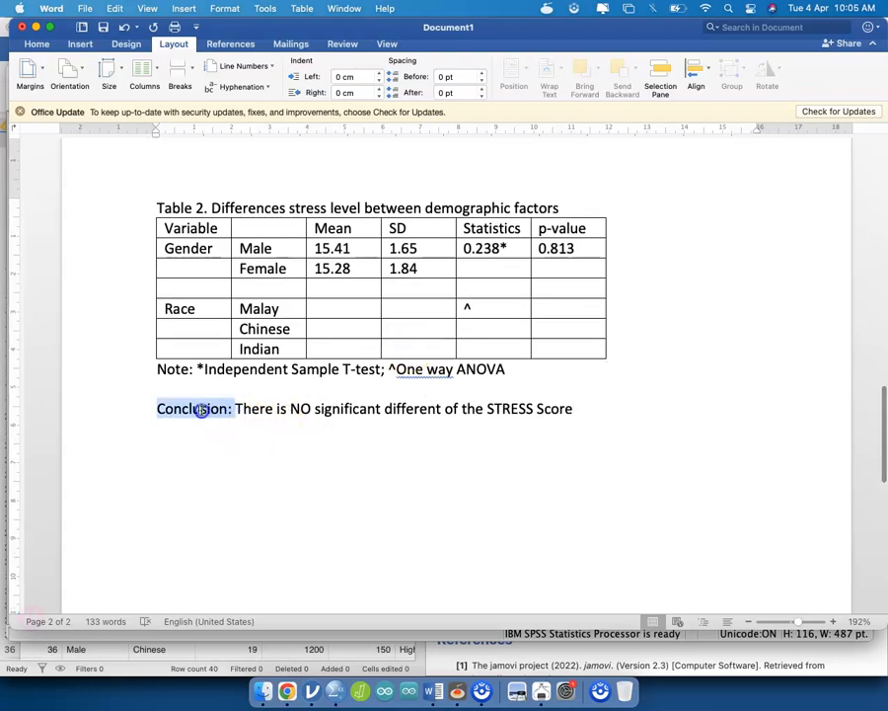
{"action": "type", "text": "Based on Table 2, we can con"}
{"action": "type", "text": "lcude"}
{"action": "key", "text": "BackSpace"}
{"action": "key", "text": "BackSpace"}
{"action": "key", "text": "BackSpace"}
{"action": "key", "text": "BackSpace"}
{"action": "key", "text": "BackSpace"}
{"action": "type", "text": "clude,"}
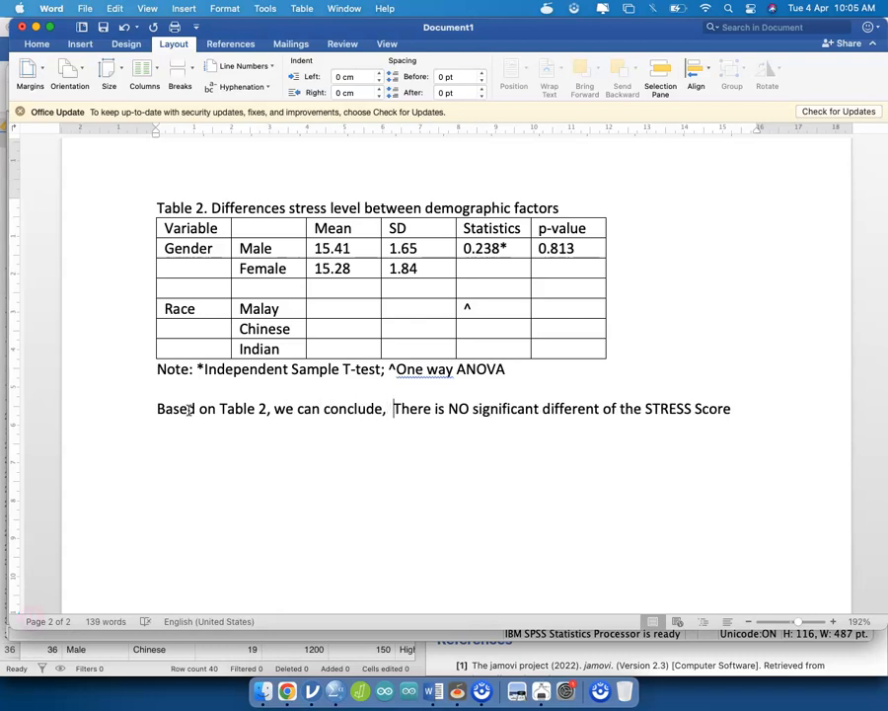
{"action": "key", "text": "Delete"}
{"action": "type", "text": "t"}
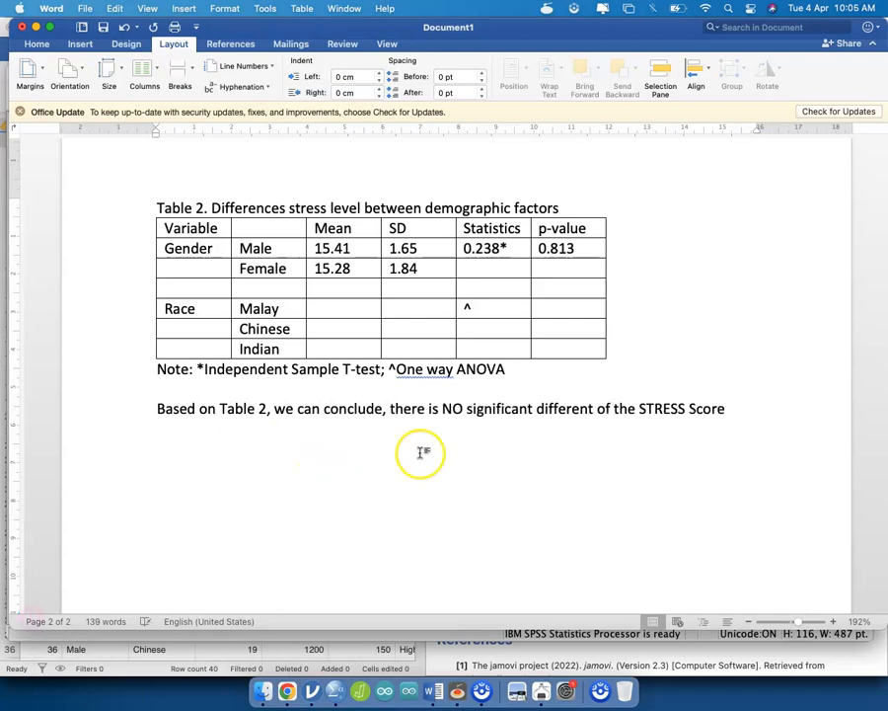
Step: Extend the conclusion sentence with "between male and female at the level of significant 0.05"
{"action": "left_click", "coordinate": [750, 413]}
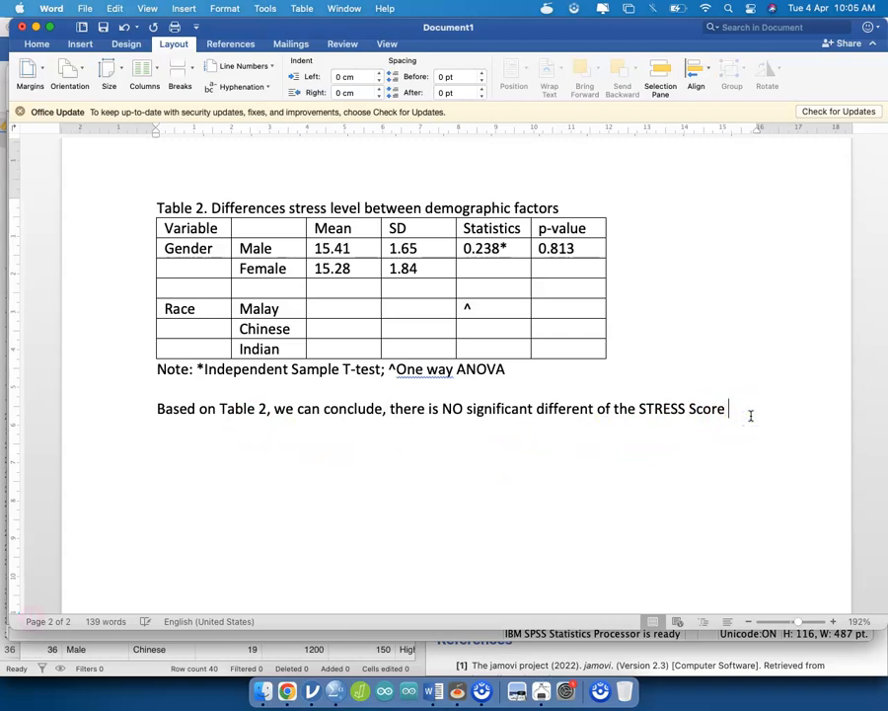
{"action": "type", "text": "between male and "}
{"action": "type", "text": "female at the "}
{"action": "type", "text": "level of signifc"}
{"action": "type", "text": "an"}
{"action": "key", "text": "BackSpace"}
{"action": "key", "text": "BackSpace"}
{"action": "key", "text": "BackSpace"}
{"action": "type", "text": "ic"}
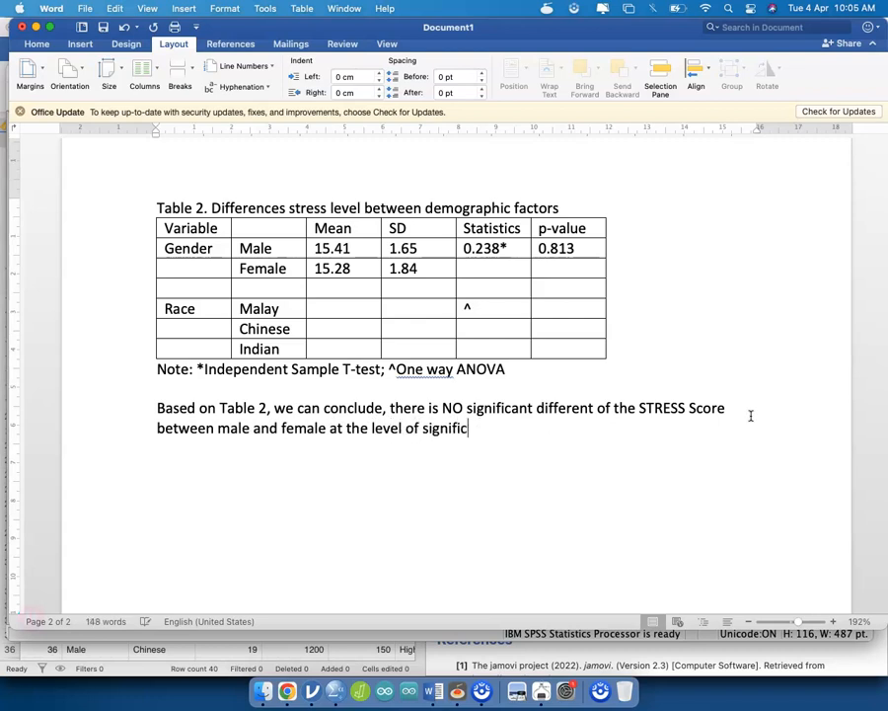
{"action": "type", "text": "ant 0.05. The "}
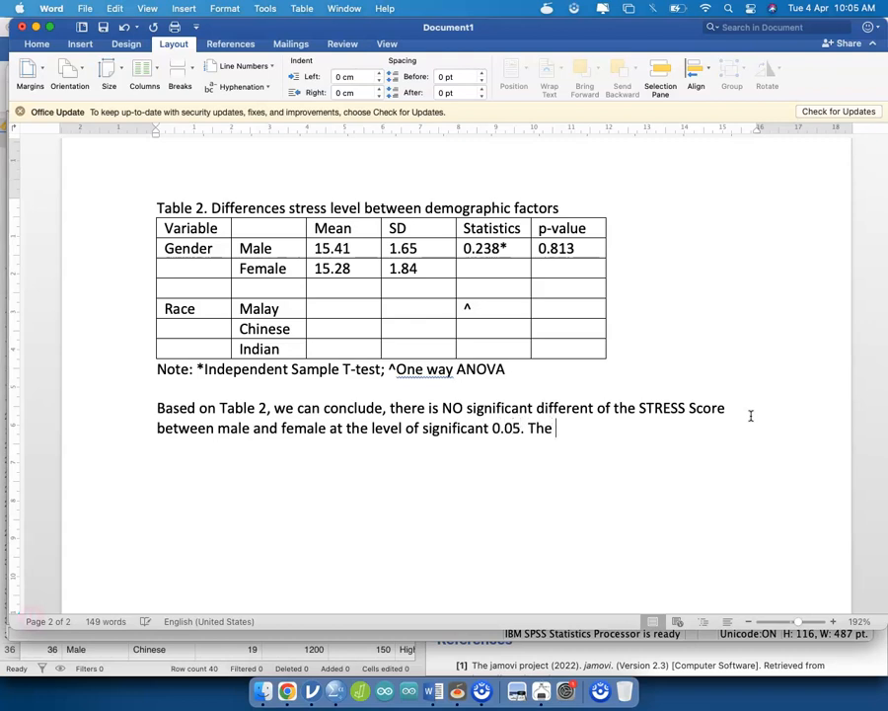
Step: Continue the sentence after 0.05 with ", where the t-statistics = 0.238 and the p-value"
{"action": "type", "text": "rae"}
{"action": "key", "text": "BackSpace"}
{"action": "key", "text": "BackSpace"}
{"action": "key", "text": "BackSpace"}
{"action": "key", "text": "BackSpace"}
{"action": "key", "text": "BackSpace"}
{"action": "key", "text": "BackSpace"}
{"action": "key", "text": "BackSpace"}
{"action": "type", "text": "where the"}
{"action": "type", "text": " p-"}
{"action": "key", "text": "BackSpace"}
{"action": "key", "text": "BackSpace"}
{"action": "type", "text": "t-tstatist"}
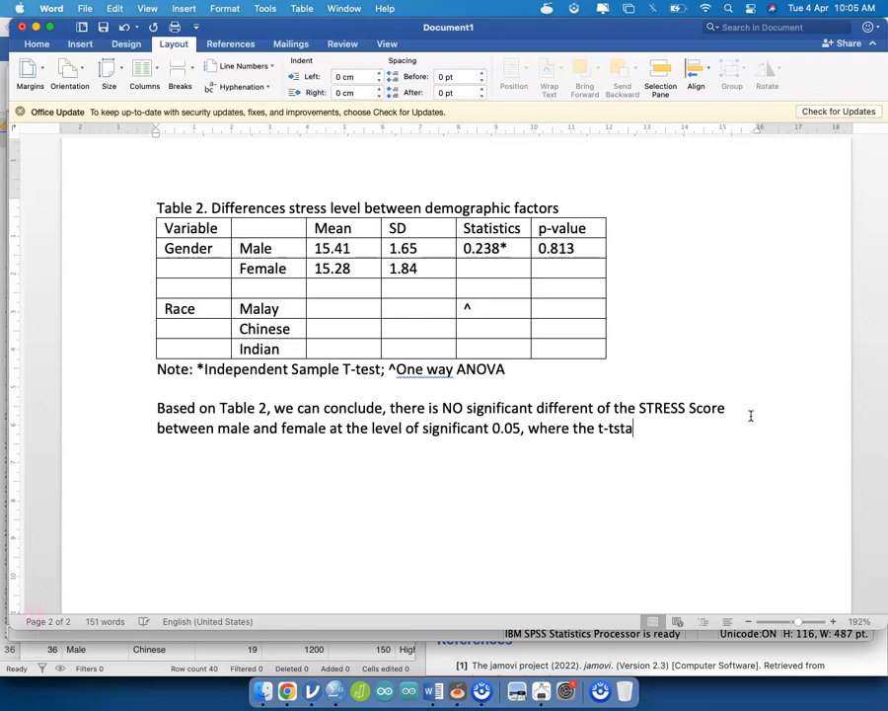
{"action": "key", "text": "BackSpace"}
{"action": "key", "text": "BackSpace"}
{"action": "key", "text": "BackSpace"}
{"action": "key", "text": "BackSpace"}
{"action": "key", "text": "BackSpace"}
{"action": "key", "text": "BackSpace"}
{"action": "key", "text": "BackSpace"}
{"action": "key", "text": "BackSpace"}
{"action": "type", "text": "statistics = 0"}
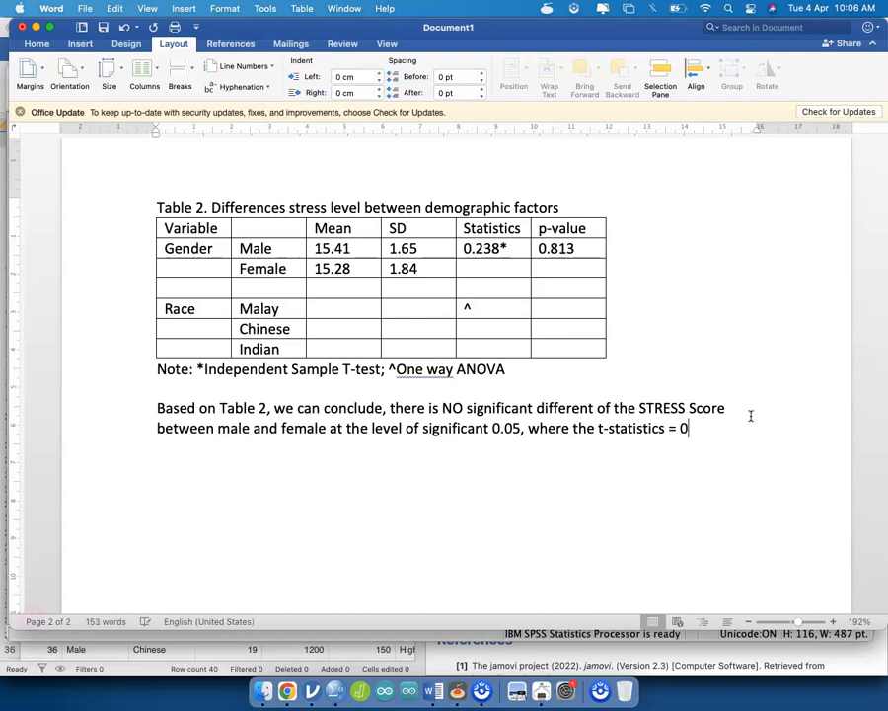
{"action": "type", "text": ".238 and the p-value -"}
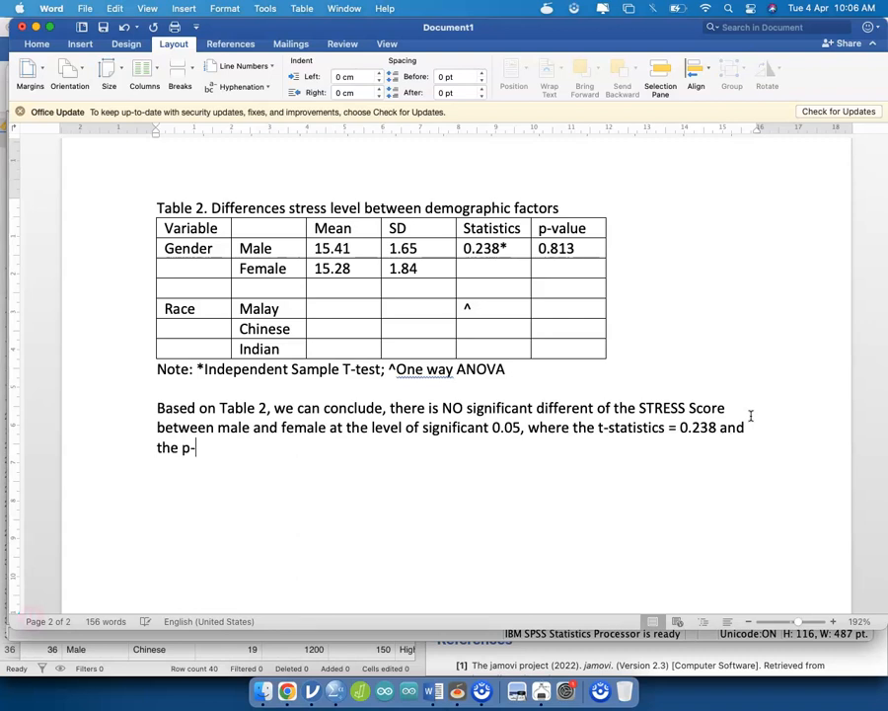
Step: Complete the p-value clause of the conclusion with "= 0.813"
{"action": "key", "text": "BackSpace"}
{"action": "key", "text": "BackSpace"}
{"action": "type", "text": "= 0.0"}
{"action": "type", "text": "814"}
{"action": "key", "text": "BackSpace"}
{"action": "type", "text": "3"}
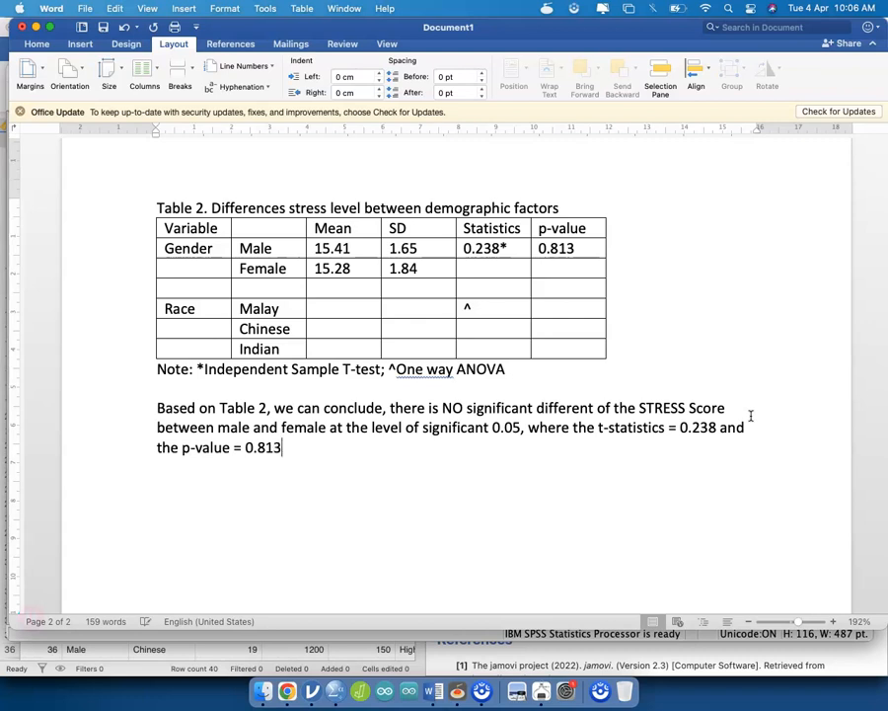
Step: Add a second sentence starting "There is slightly higher stress score among male when compare to"
{"action": "type", "text": ". There is slightly "}
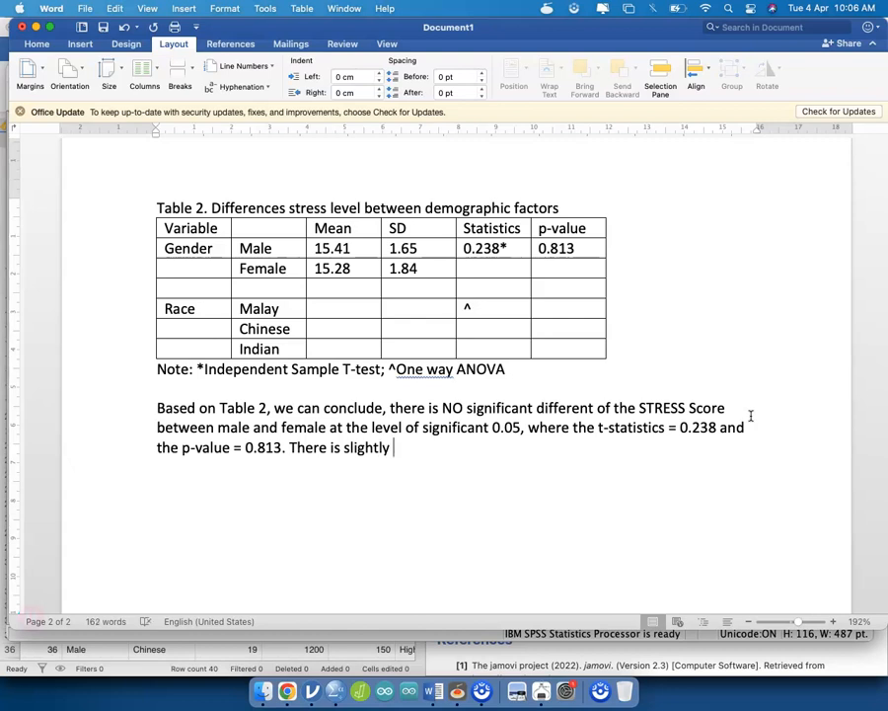
{"action": "type", "text": "higher stress scro"}
{"action": "type", "text": "e"}
{"action": "key", "text": "BackSpace"}
{"action": "key", "text": "BackSpace"}
{"action": "key", "text": "BackSpace"}
{"action": "key", "text": "BackSpace"}
{"action": "type", "text": "or"}
{"action": "key", "text": "BackSpace"}
{"action": "key", "text": "BackSpace"}
{"action": "key", "text": "BackSpace"}
{"action": "type", "text": "c"}
{"action": "key", "text": "BackSpace"}
{"action": "type", "text": "score among male a"}
{"action": "key", "text": "BackSpace"}
{"action": "type", "text": "when compare to f"}
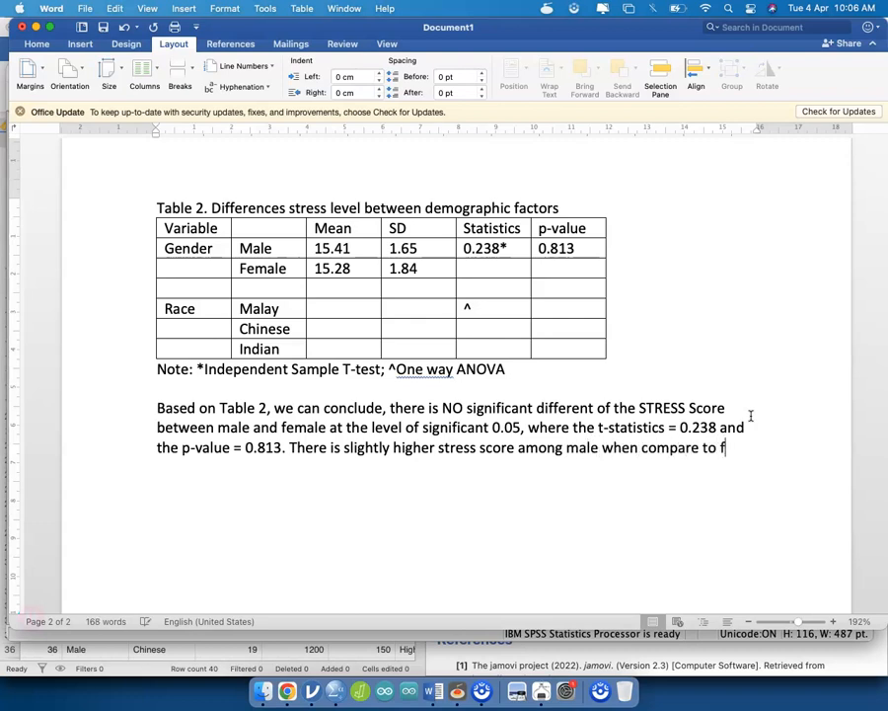
Step: Finish the second sentence with "female, however, the result is insignificant."
{"action": "type", "text": "emale, howeber"}
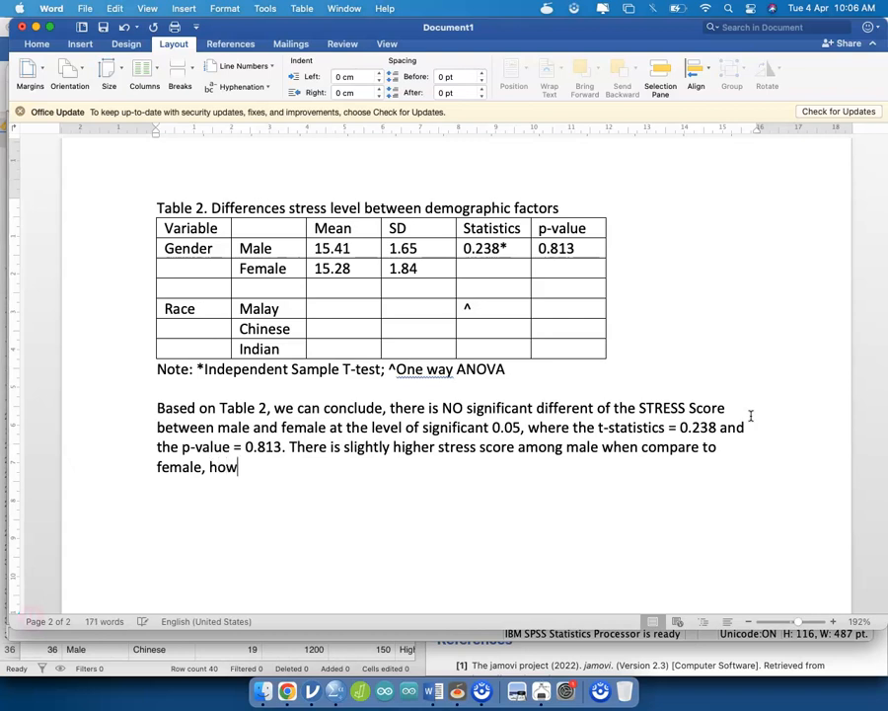
{"action": "key", "text": "BackSpace"}
{"action": "key", "text": "BackSpace"}
{"action": "key", "text": "BackSpace"}
{"action": "type", "text": "ver, te"}
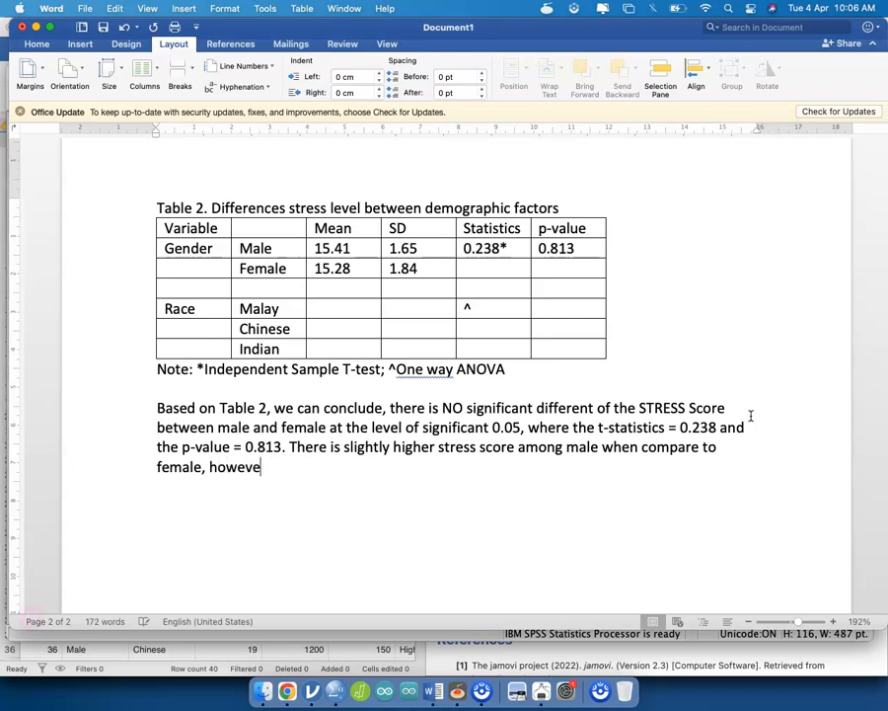
{"action": "key", "text": "BackSpace"}
{"action": "type", "text": "he result is insi"}
{"action": "key", "text": "BackSpace"}
{"action": "key", "text": "BackSpace"}
{"action": "type", "text": "insigni"}
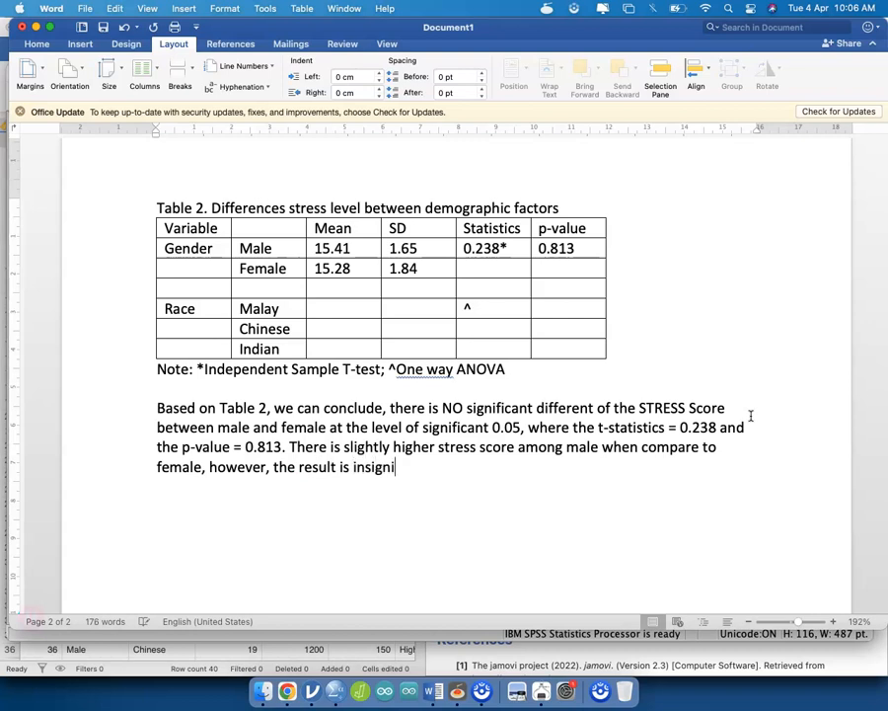
{"action": "type", "text": "ficant."}
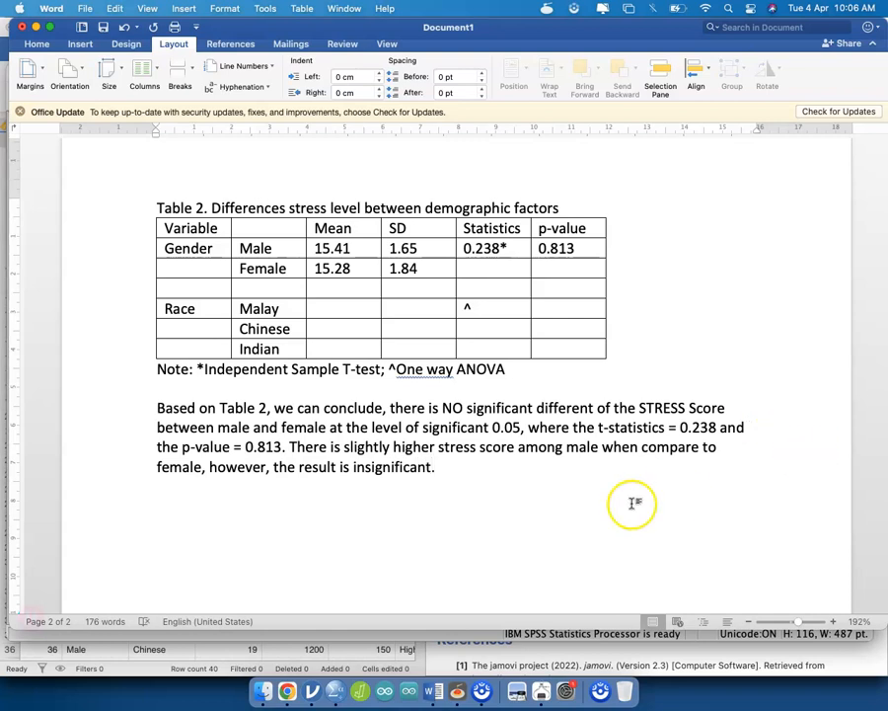
Step: Copy the whole conclusion paragraph and paste it under "Conclusion:" in the Nota Statistik Google Docs document
{"action": "left_click_drag", "start_coordinate": [467, 481], "coordinate": [151, 405]}
{"action": "key", "text": "cmd+c"}
{"action": "key", "text": "ctrl+Up"}
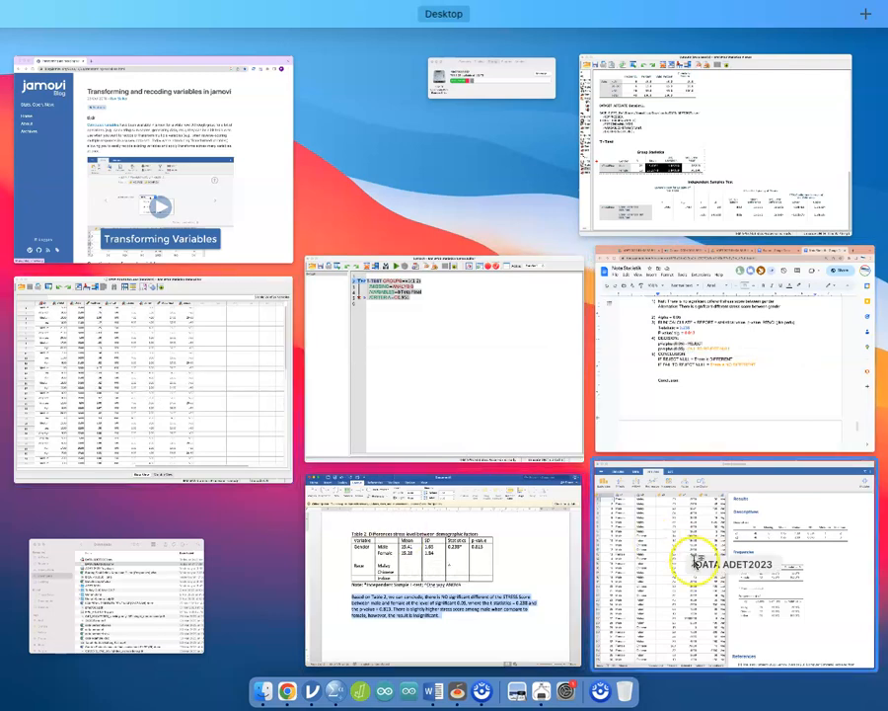
{"action": "left_click", "coordinate": [745, 328]}
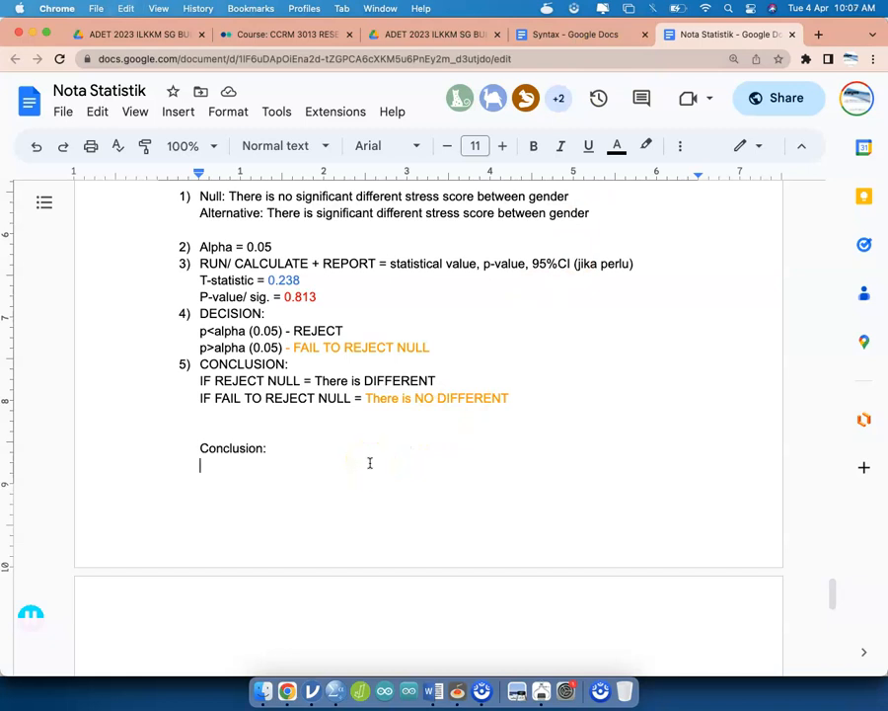
{"action": "key", "text": "cmd+v"}
Step: Insert blank lines above "Conclusion:" so that it starts on the next page
{"action": "left_click", "coordinate": [231, 299]}
{"action": "key", "text": "Return"}
{"action": "key", "text": "Return"}
{"action": "key", "text": "Return"}
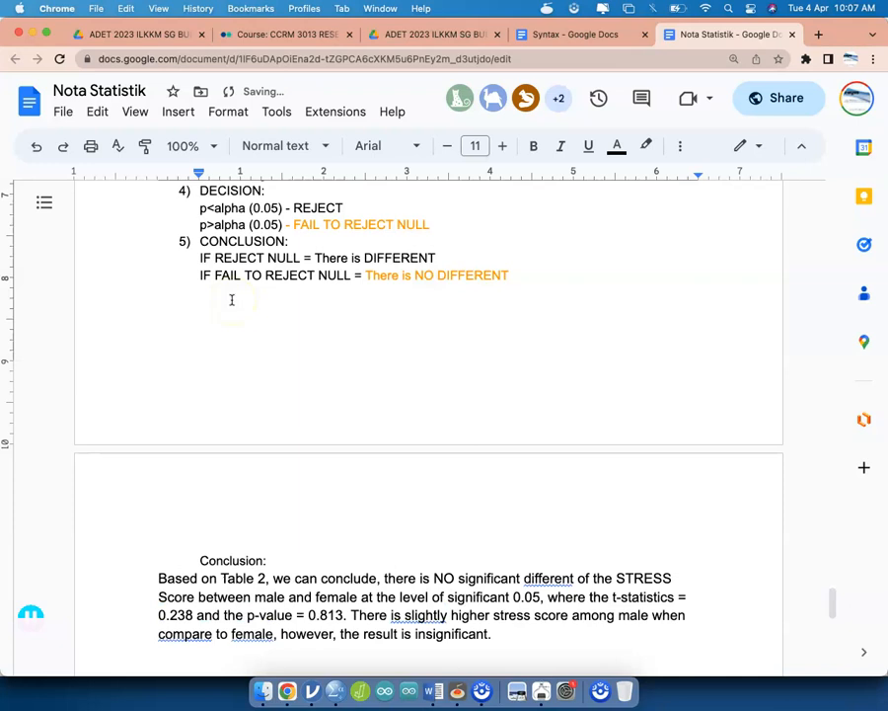
{"action": "key", "text": "BackSpace"}
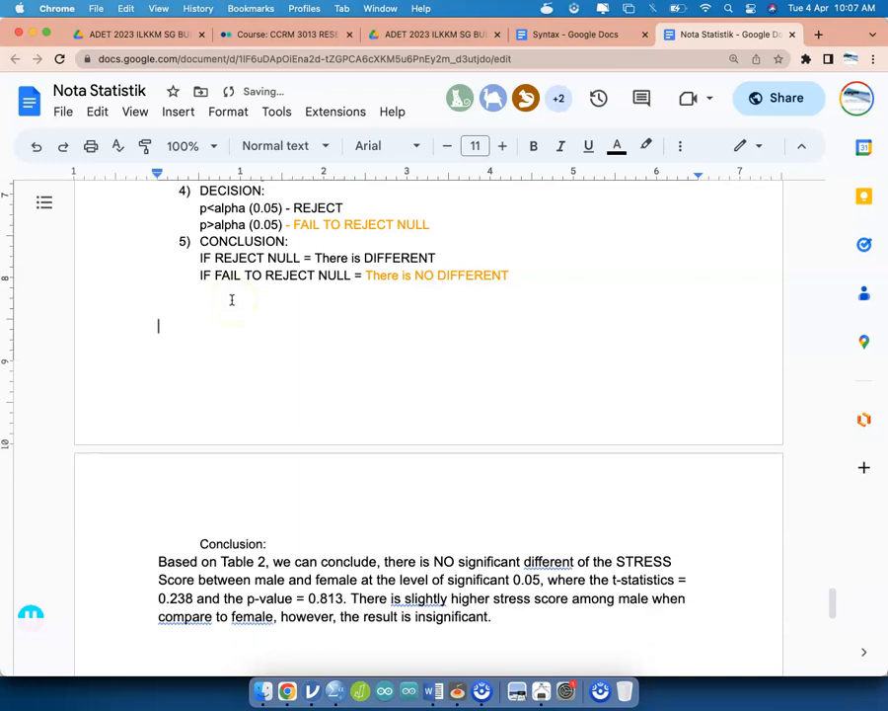
Step: Correct "different" to the suggested "difference" in the first sentence of the conclusion paragraph
{"action": "left_click", "coordinate": [536, 555]}
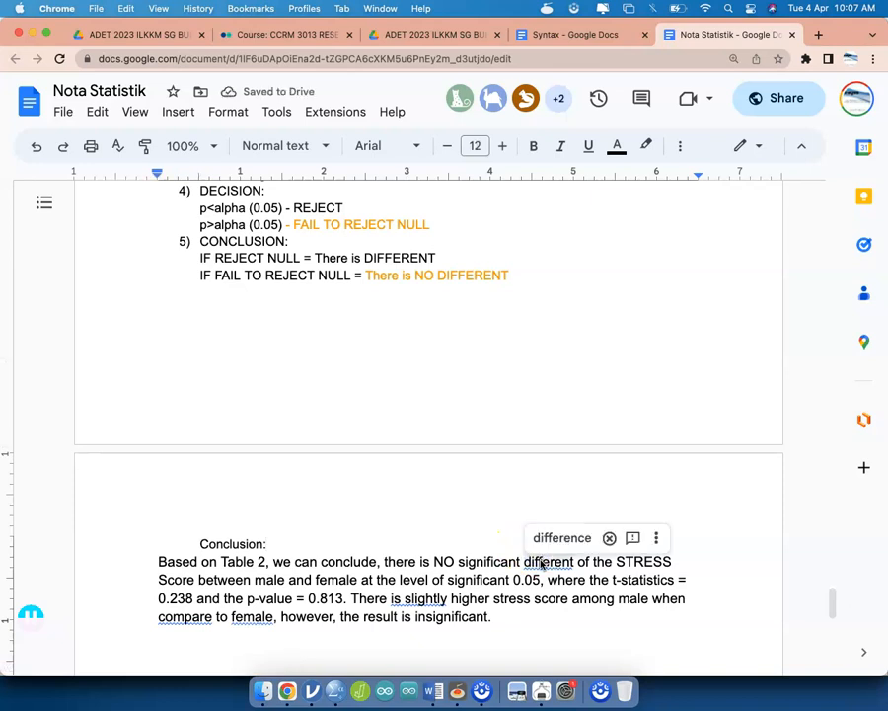
{"action": "left_click", "coordinate": [562, 538]}
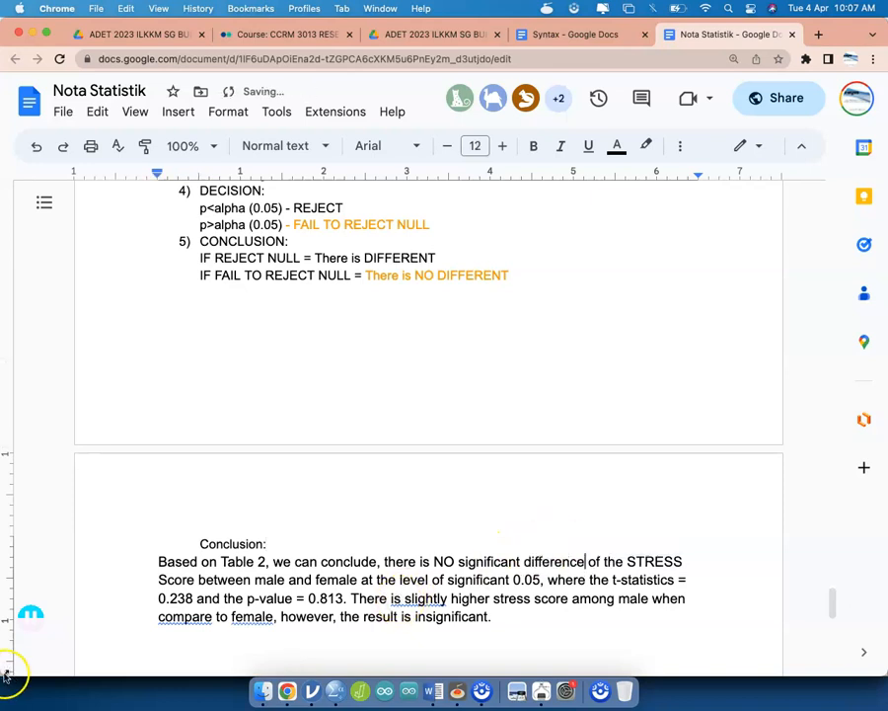
{"action": "key", "text": "ctrl+Up"}
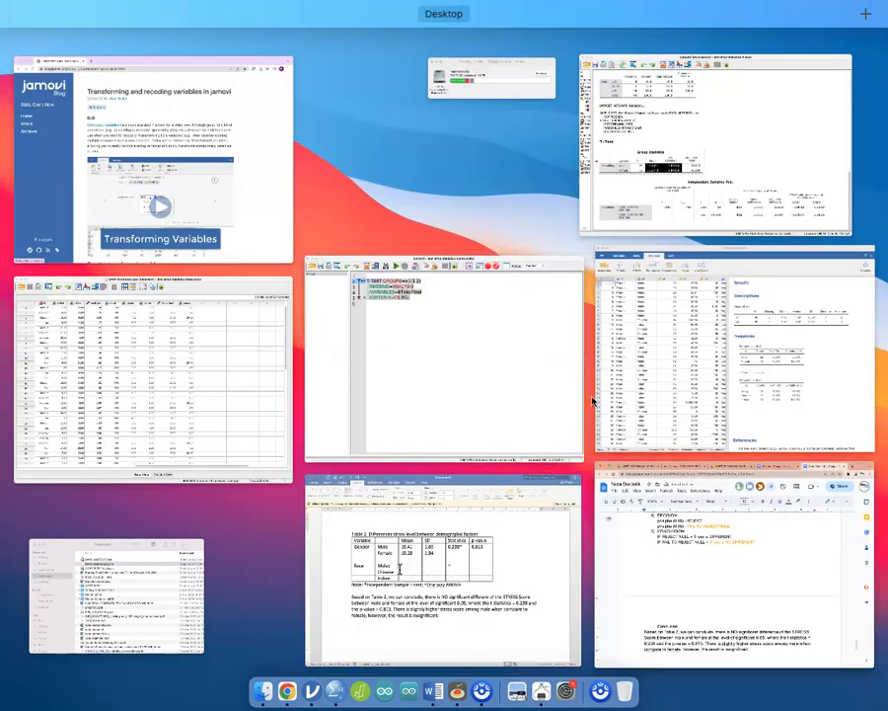
{"action": "left_click", "coordinate": [592, 365]}
{"action": "left_click", "coordinate": [627, 527]}
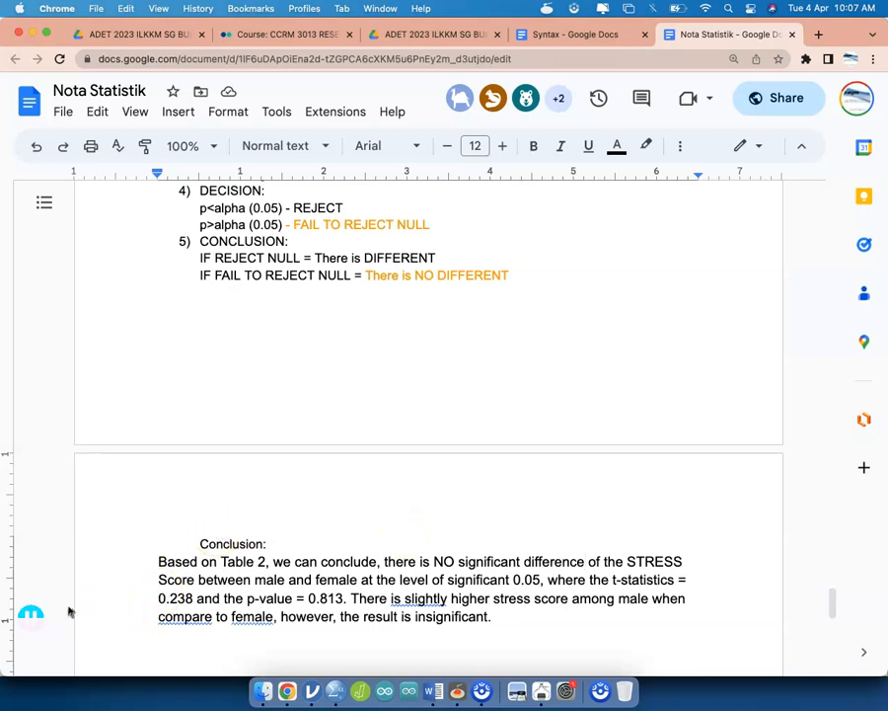
{"action": "left_click_drag", "start_coordinate": [522, 617], "coordinate": [333, 365]}
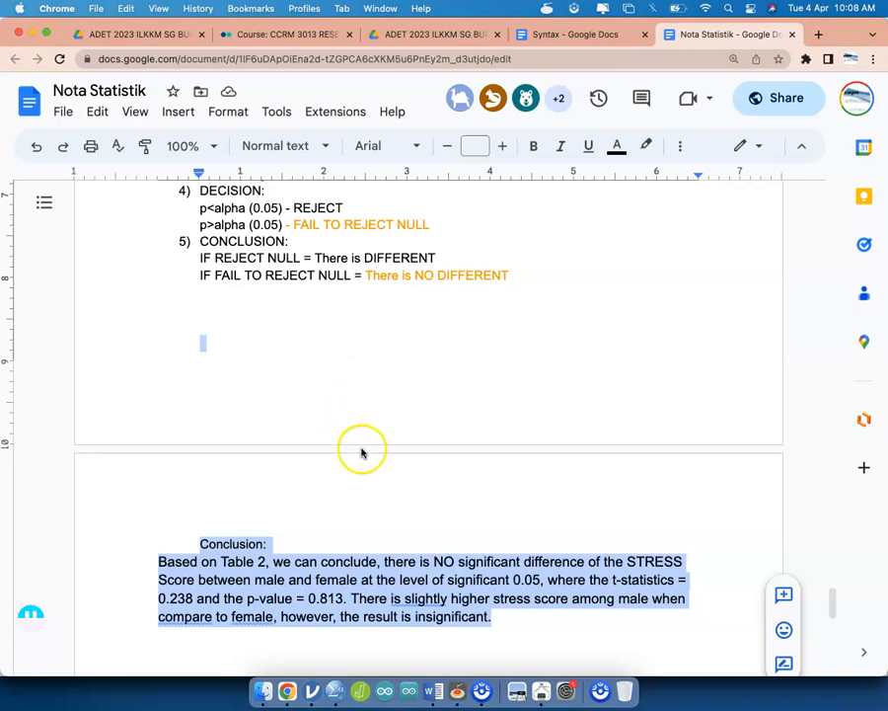
{"action": "key", "text": "ctrl+Up"}
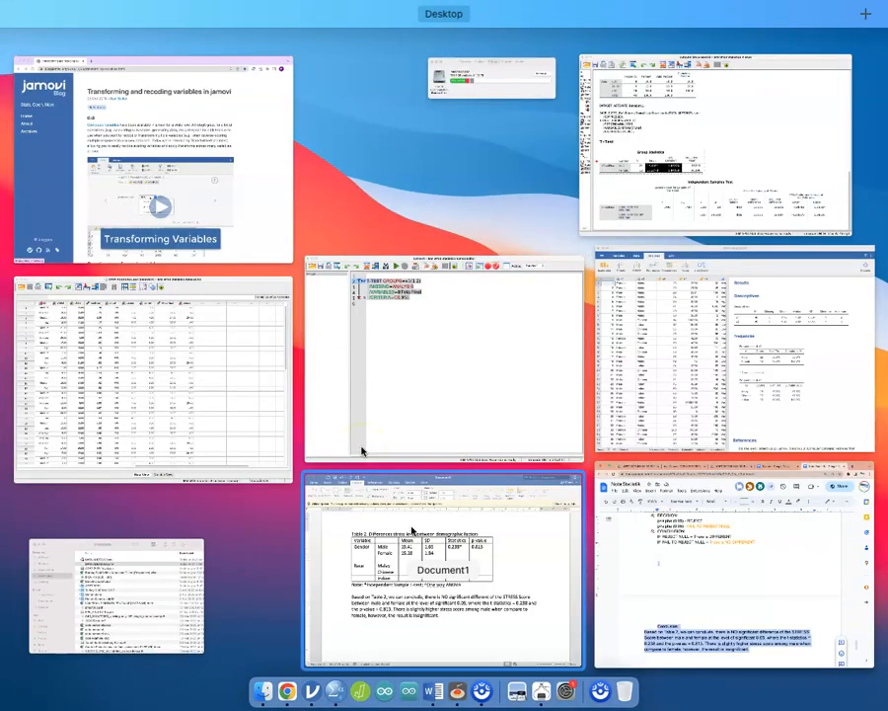
{"action": "left_click", "coordinate": [419, 481]}
Step: Switch to the SPSS Data Editor with DATA ADET2023.sav and select the waitHour variable's column
{"action": "key", "text": "ctrl+Up"}
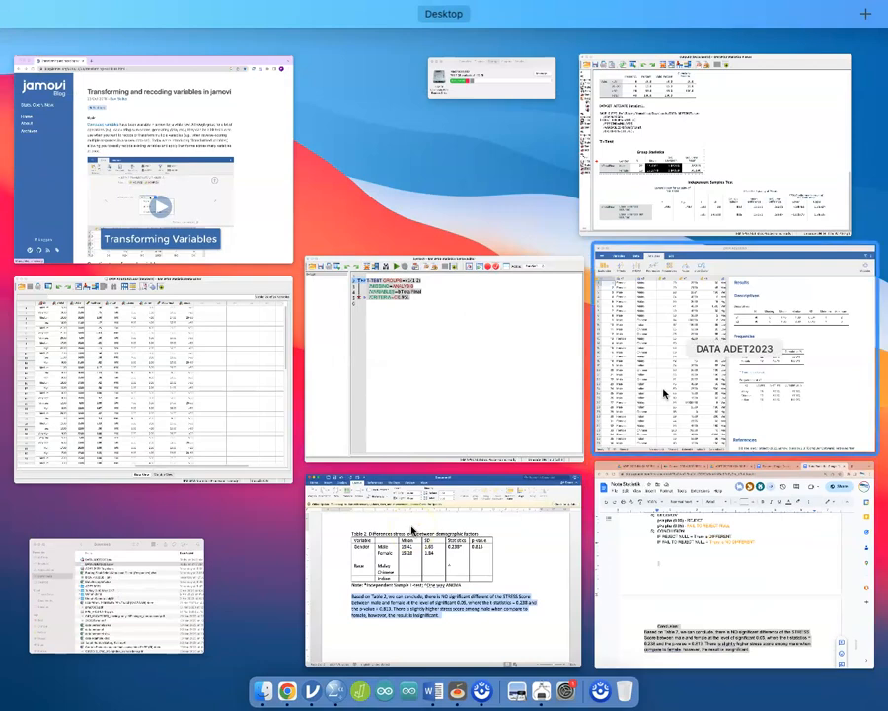
{"action": "left_click", "coordinate": [206, 446]}
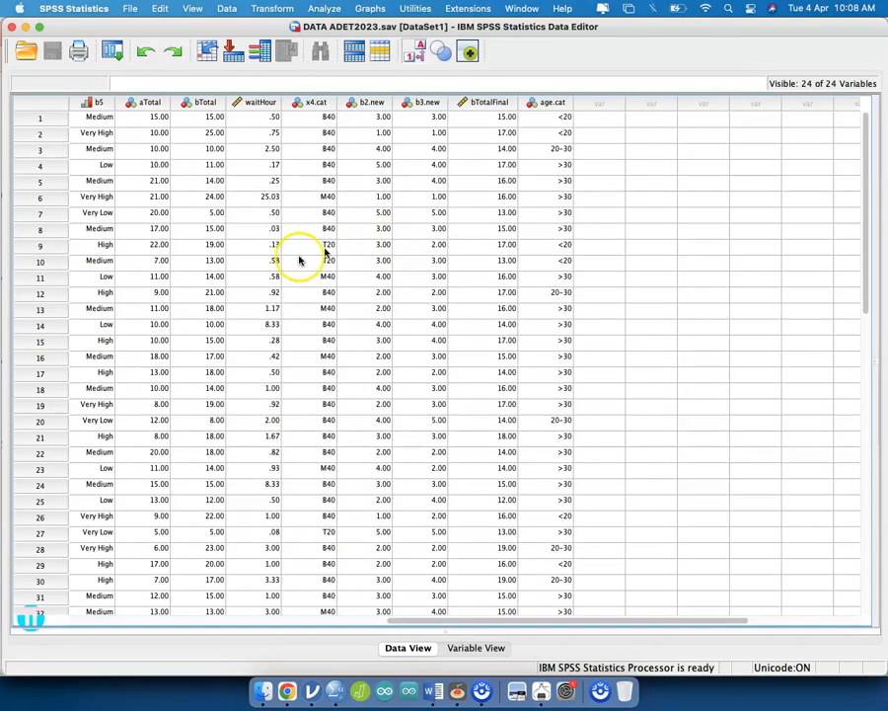
{"action": "scroll", "coordinate": [299, 259], "scroll_direction": "left", "scroll_amount": 10}
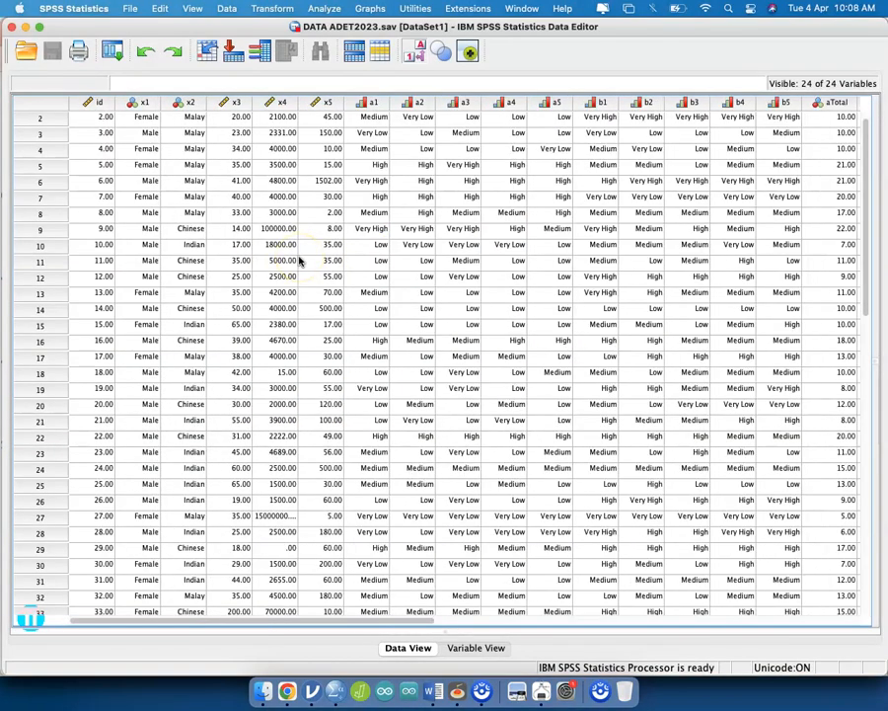
{"action": "scroll", "coordinate": [299, 259], "scroll_direction": "right", "scroll_amount": 15}
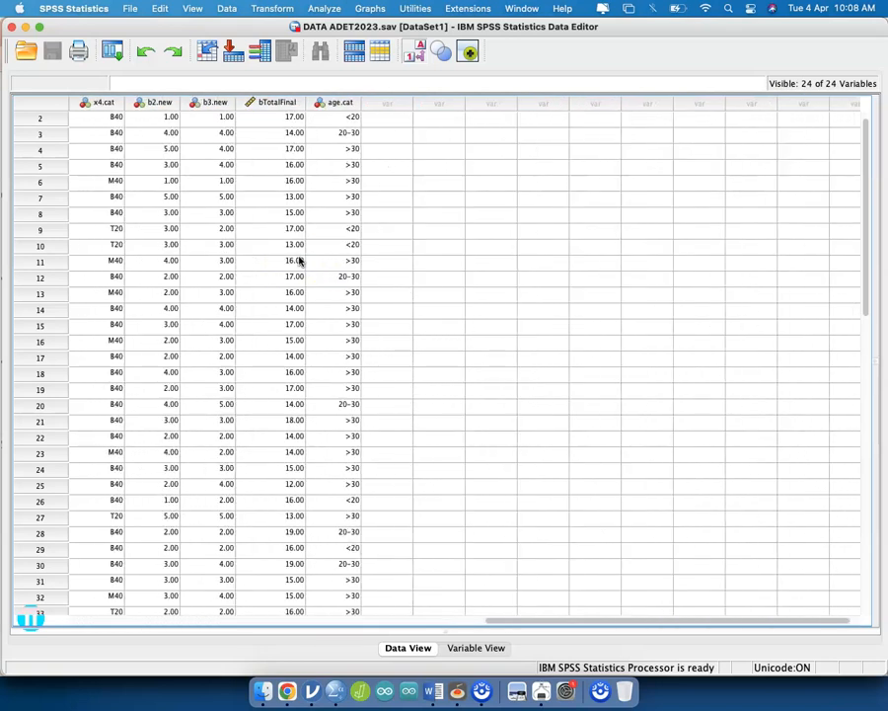
{"action": "scroll", "coordinate": [299, 258], "scroll_direction": "left", "scroll_amount": 4}
{"action": "scroll", "coordinate": [300, 259], "scroll_direction": "left", "scroll_amount": 3}
{"action": "scroll", "coordinate": [299, 259], "scroll_direction": "down", "scroll_amount": 1}
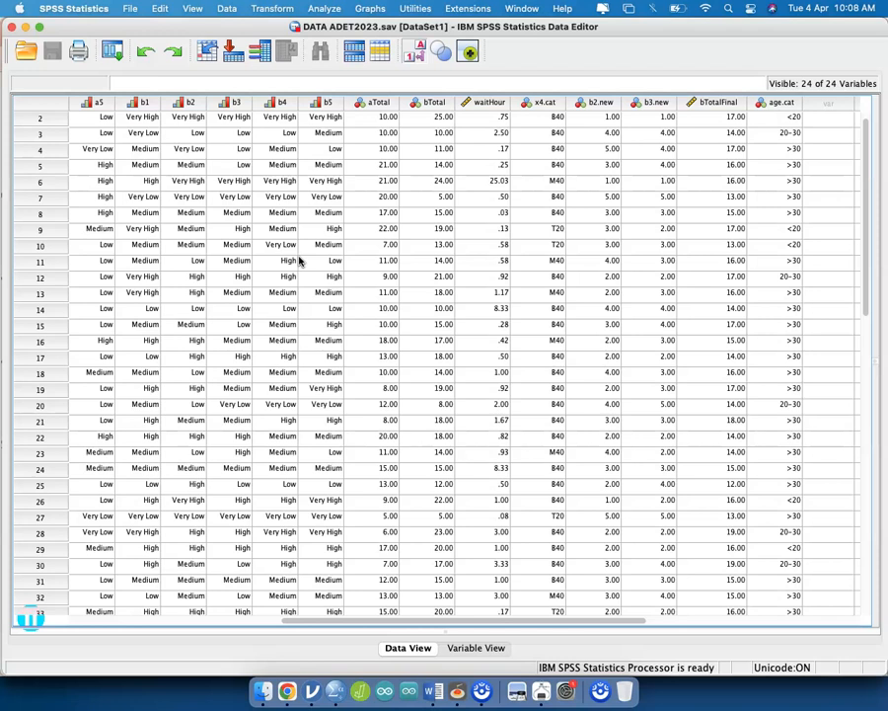
{"action": "scroll", "coordinate": [488, 148], "scroll_direction": "up", "scroll_amount": 1}
{"action": "left_click", "coordinate": [489, 102]}
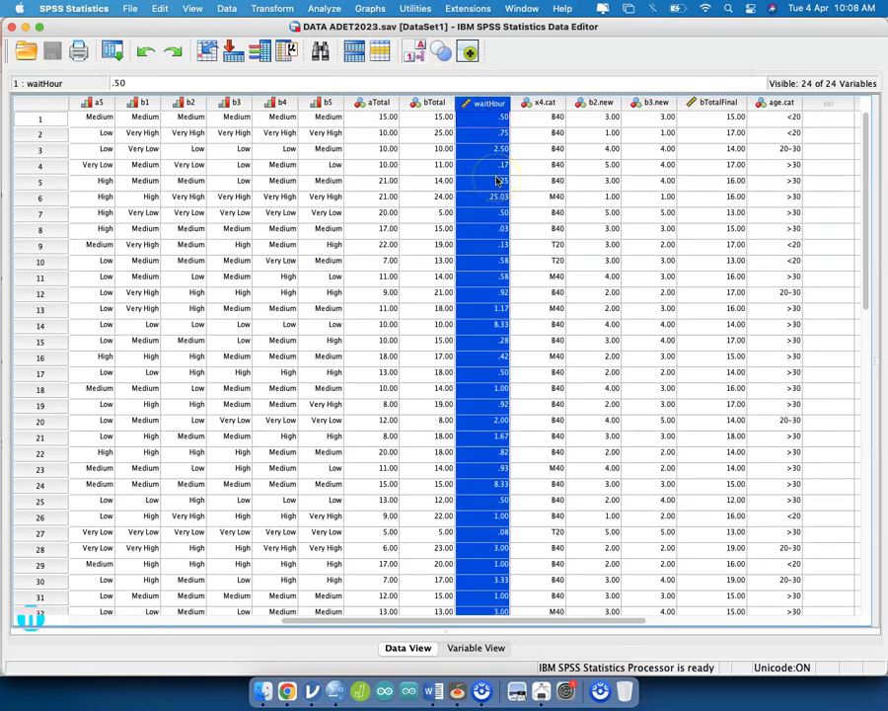